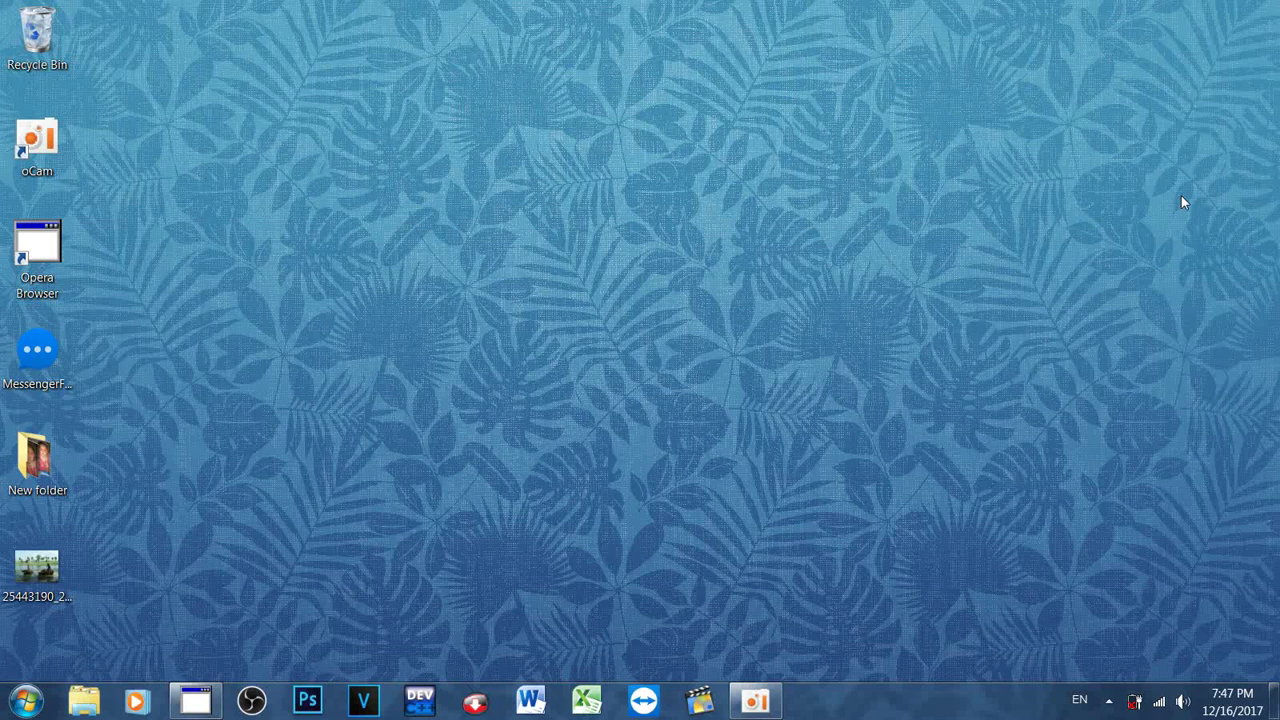
Step: Refresh the desktop three times from its context menu
right_click(812, 290)
click(826, 339)
right_click(748, 259)
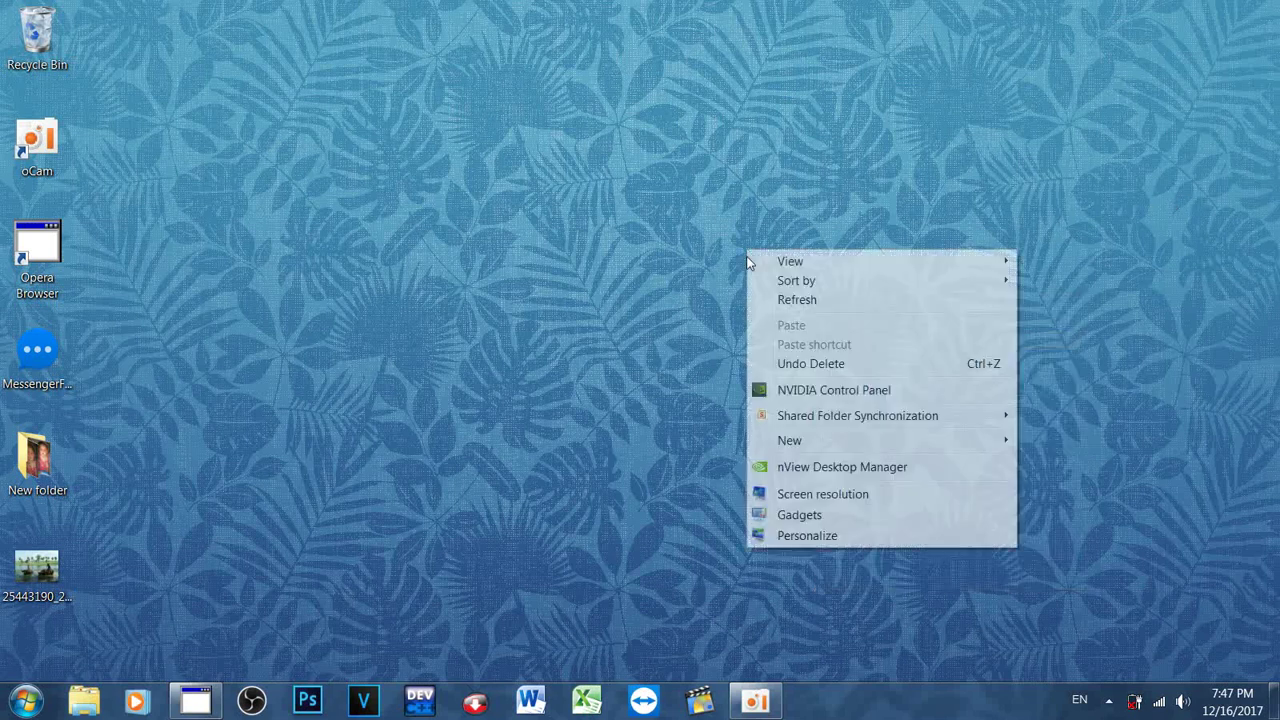
click(765, 299)
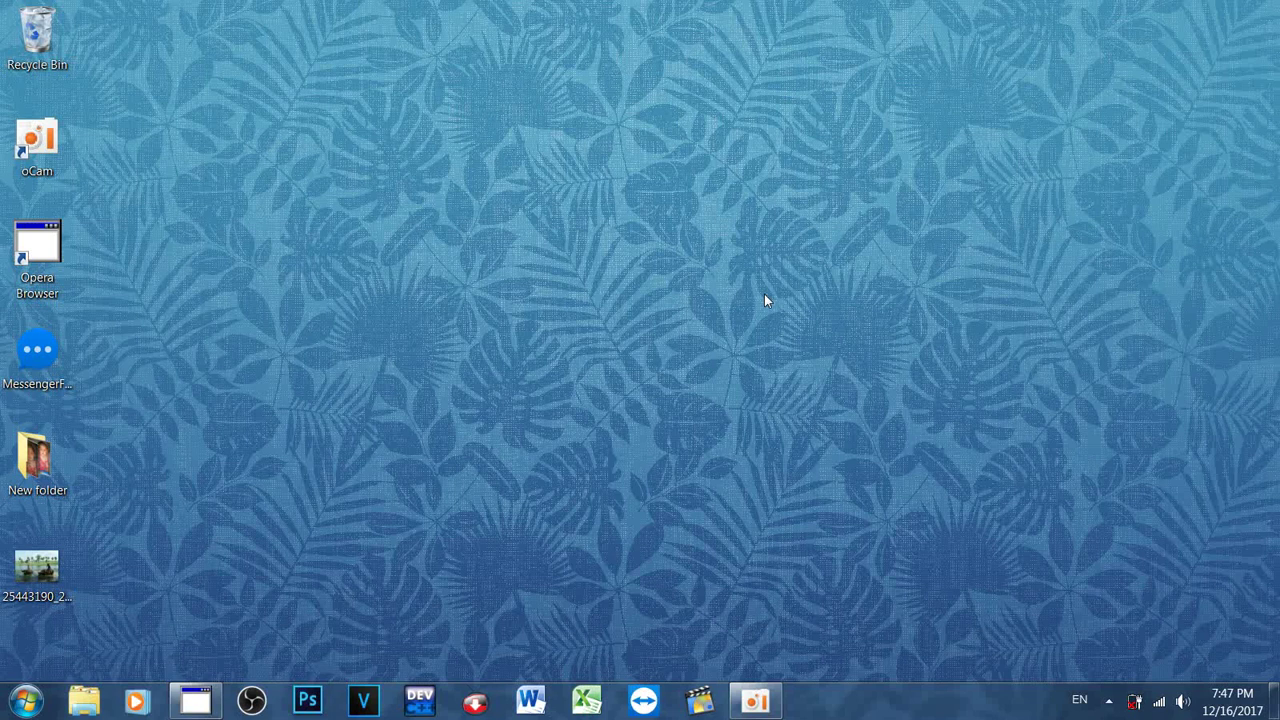
right_click(764, 294)
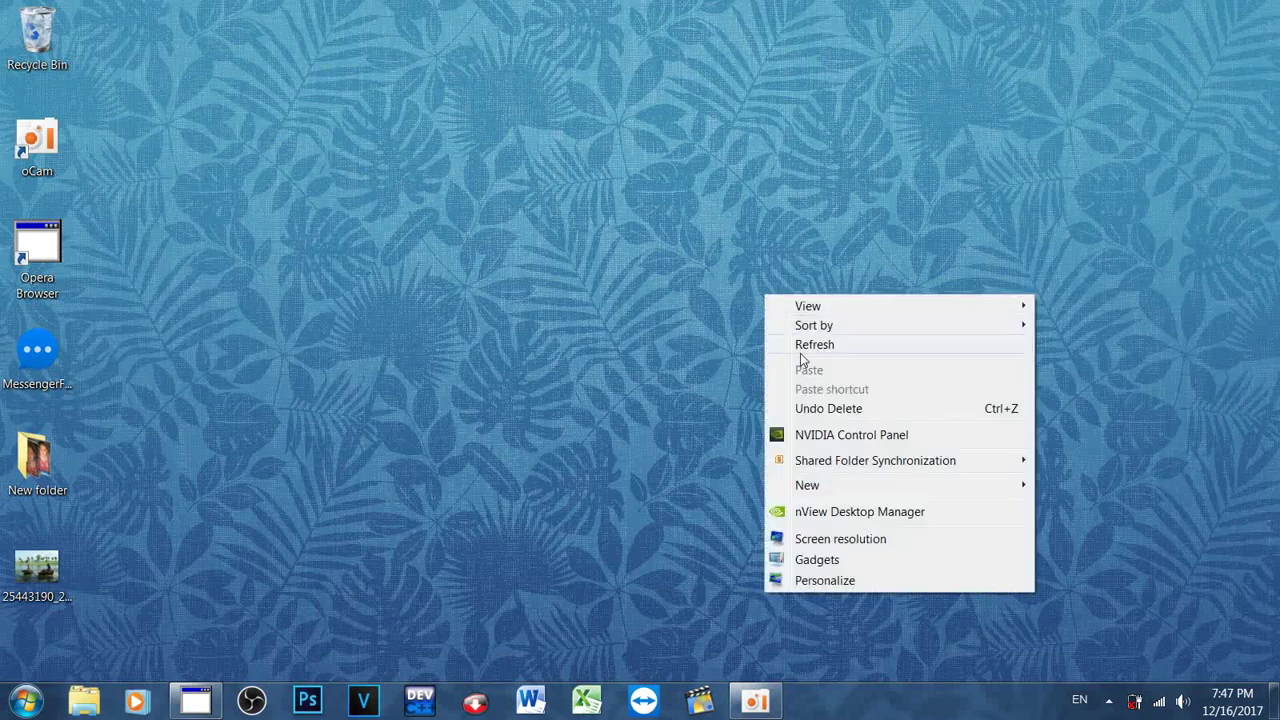
click(800, 353)
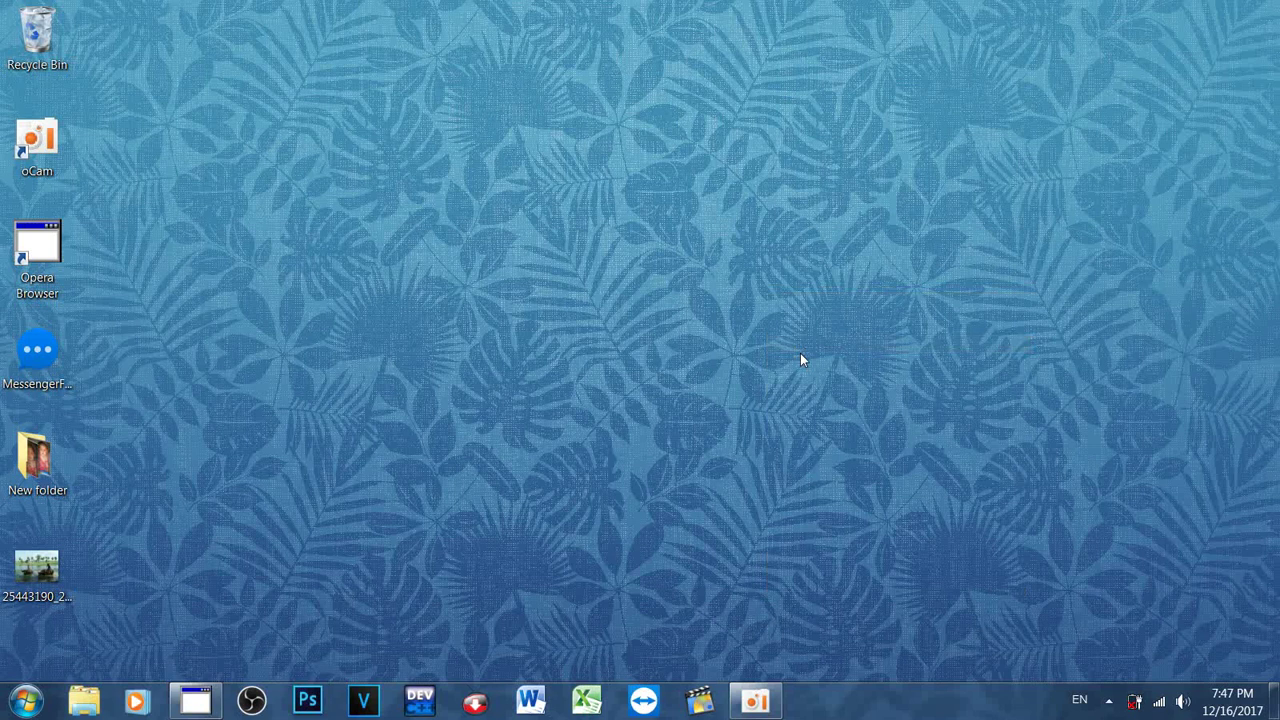
Step: Empty the Recycle Bin, confirming permanent deletion of its items
right_click(29, 18)
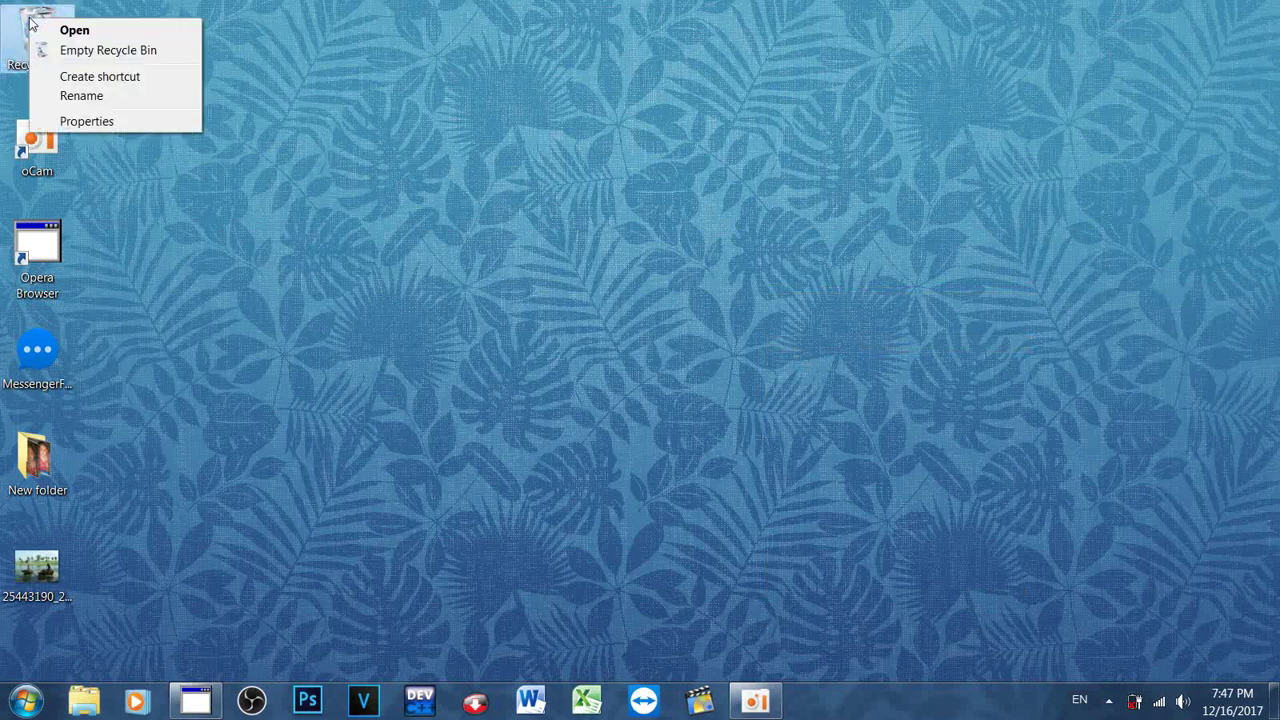
click(66, 53)
click(706, 367)
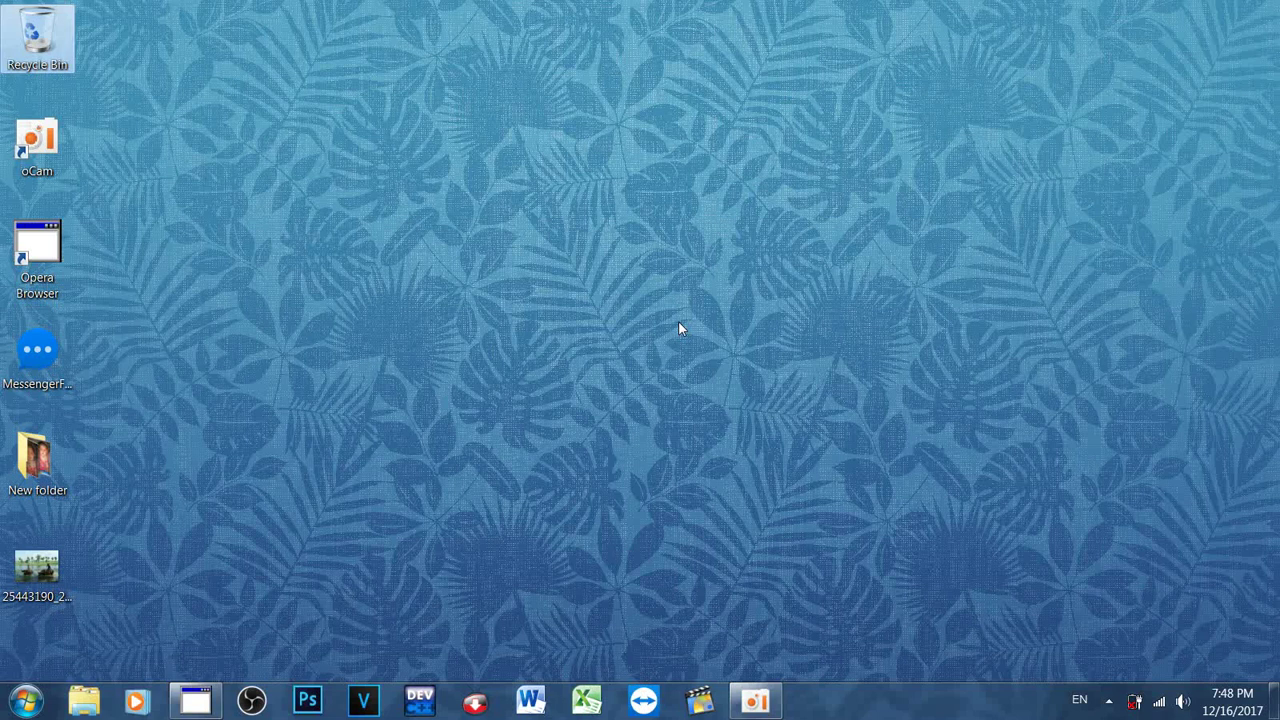
Step: Launch Opera and close the Amazon, both Speed Dial and Facebook tabs
double_click(40, 255)
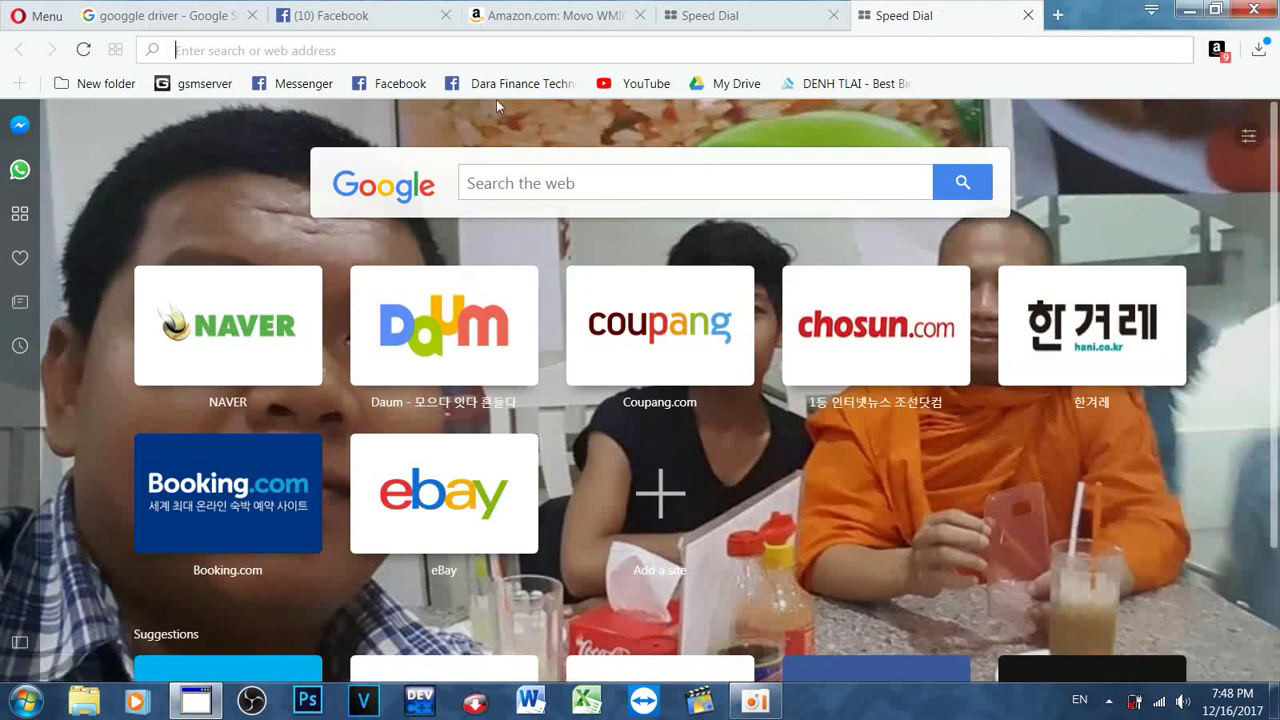
click(638, 16)
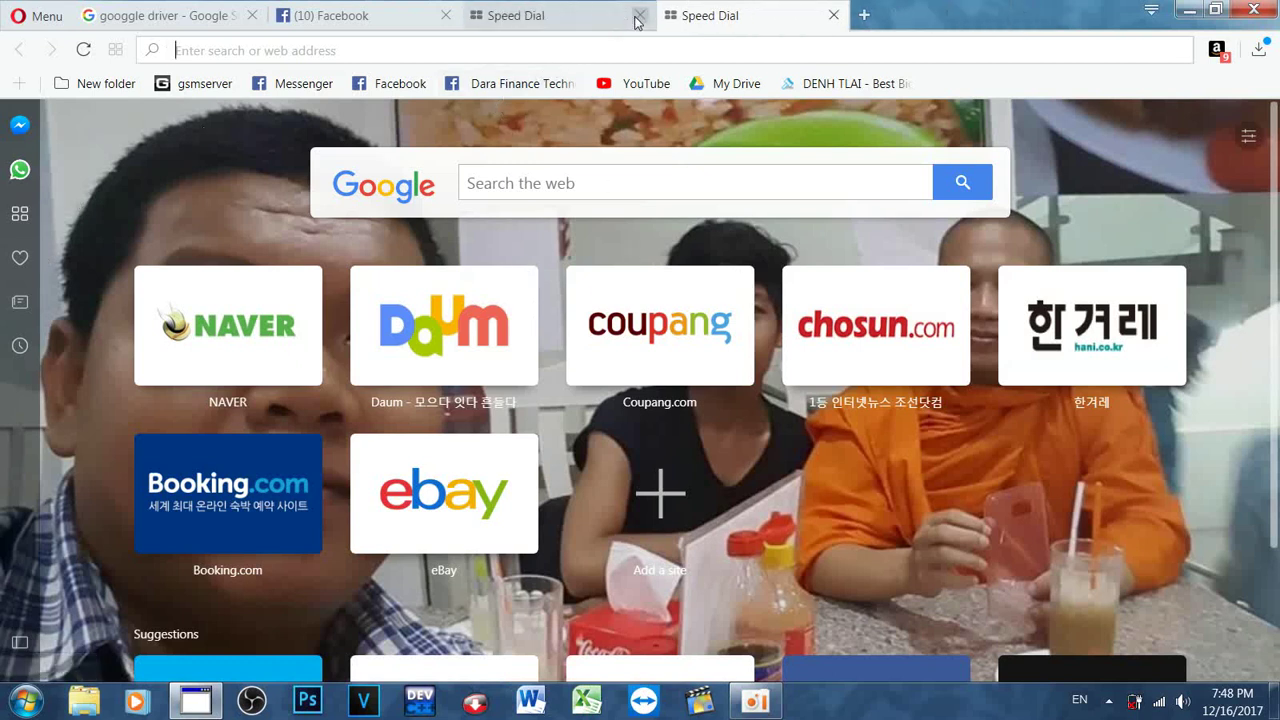
click(636, 16)
click(636, 16)
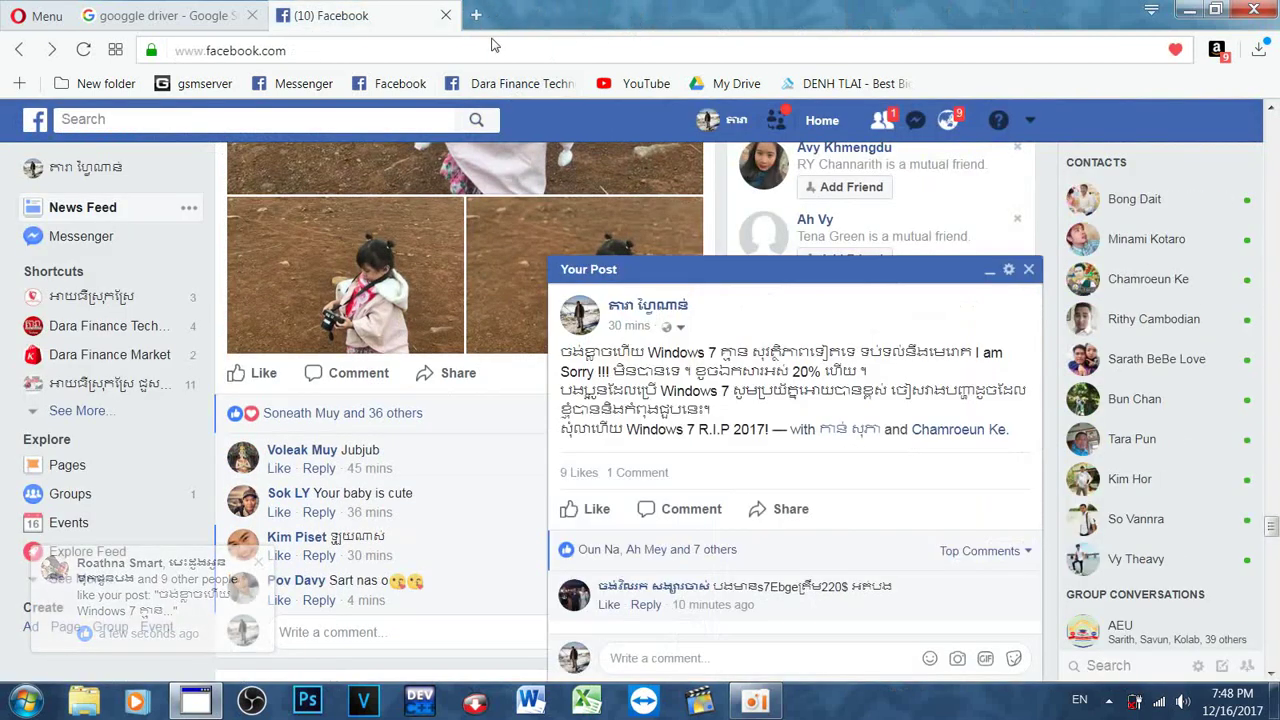
click(446, 16)
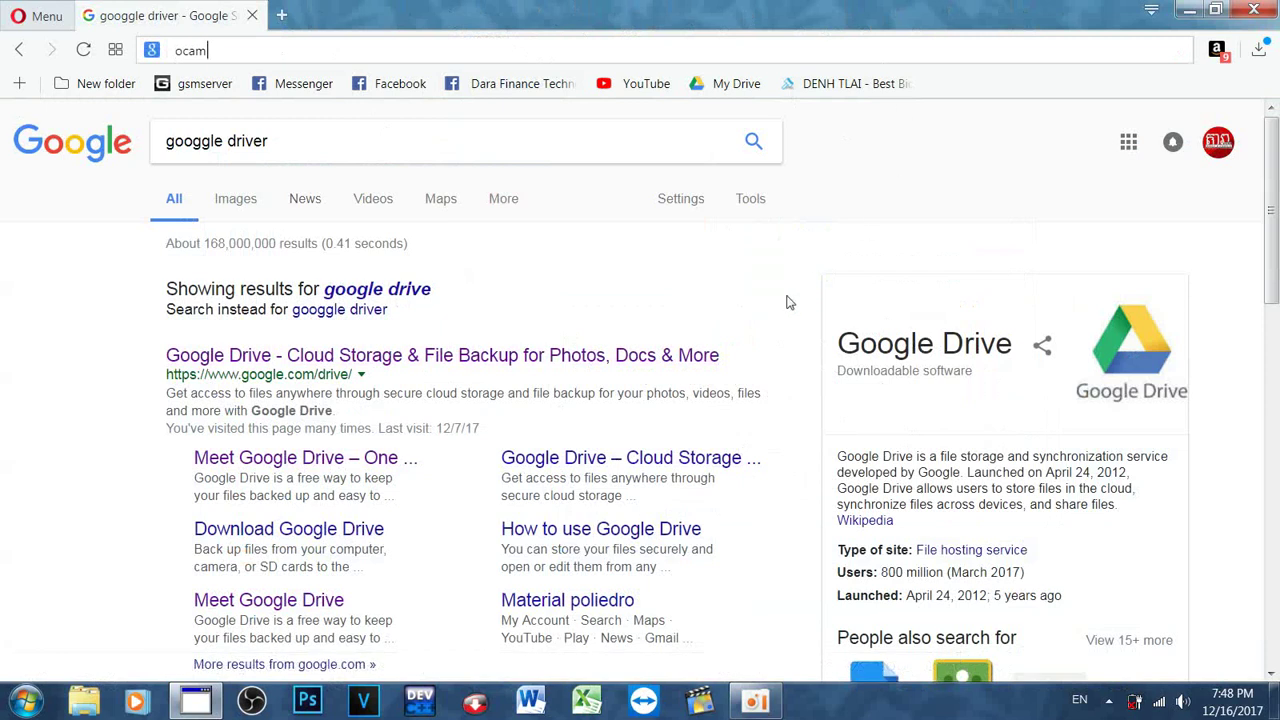
Step: Replace the misspelled query 'googgle driver' with 'google drive' and run the search
click(290, 141)
drag(265, 140, 152, 141)
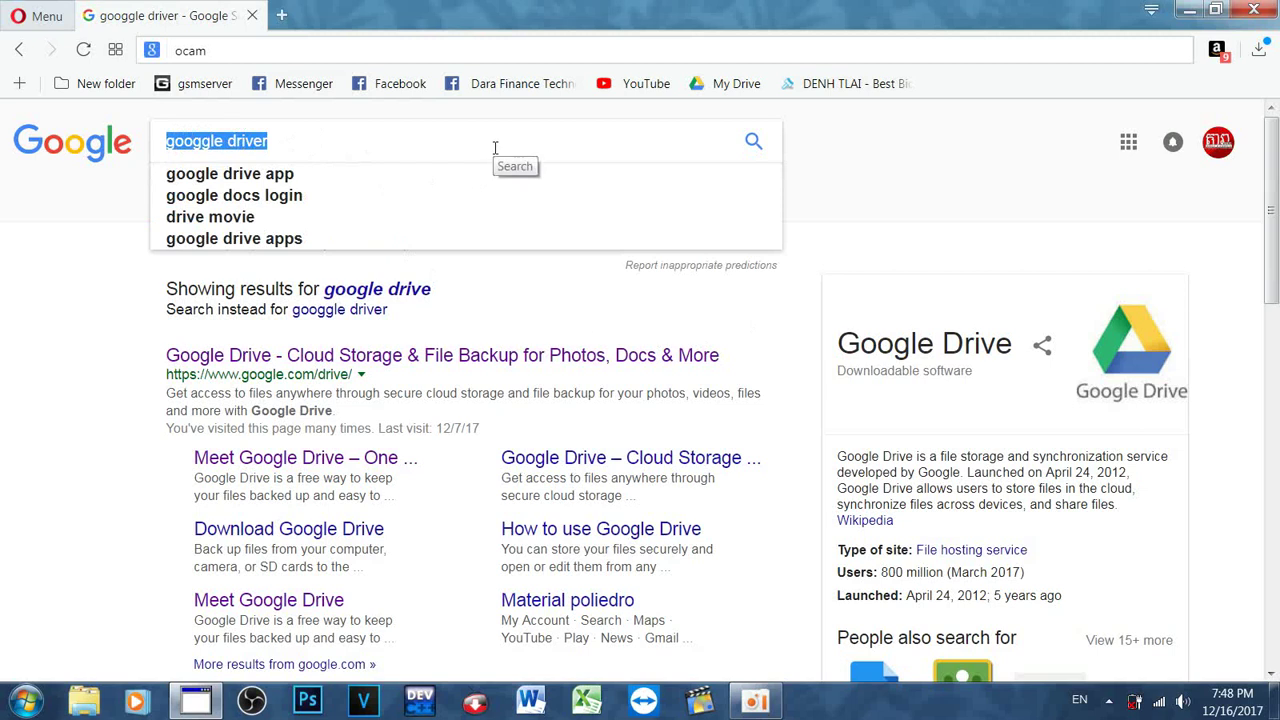
text(g)
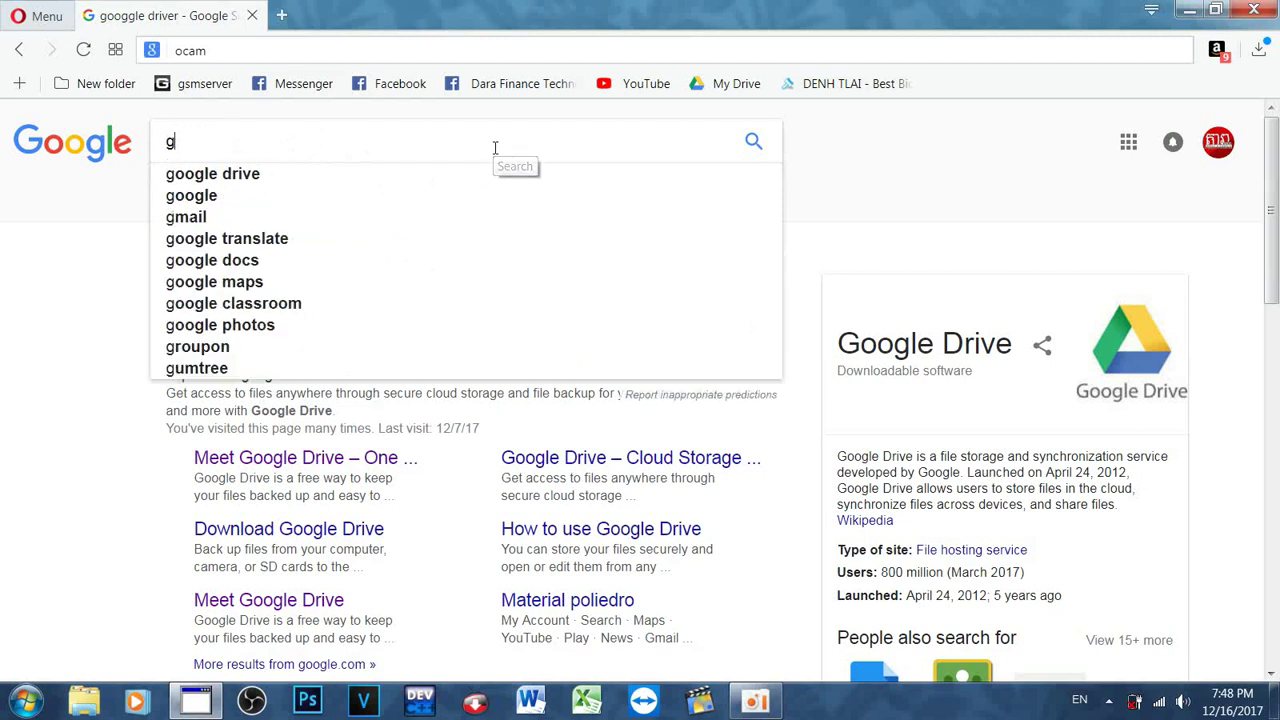
text(oogle )
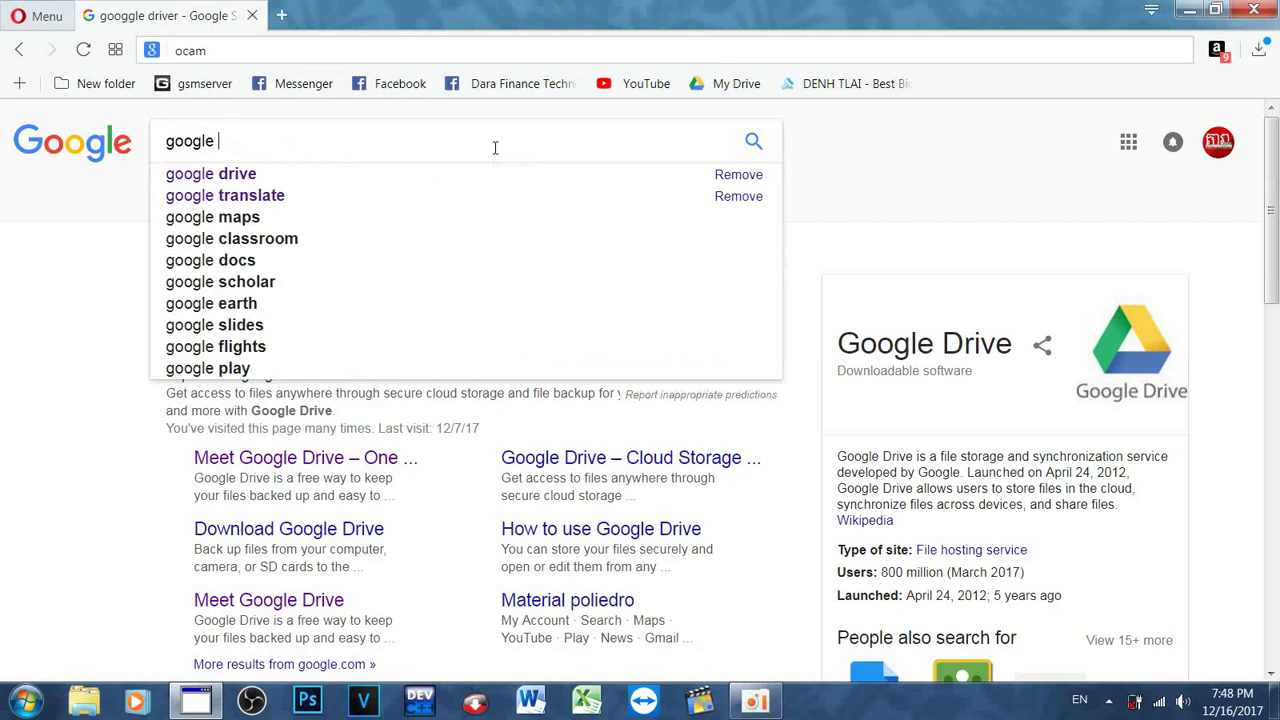
text(drive)
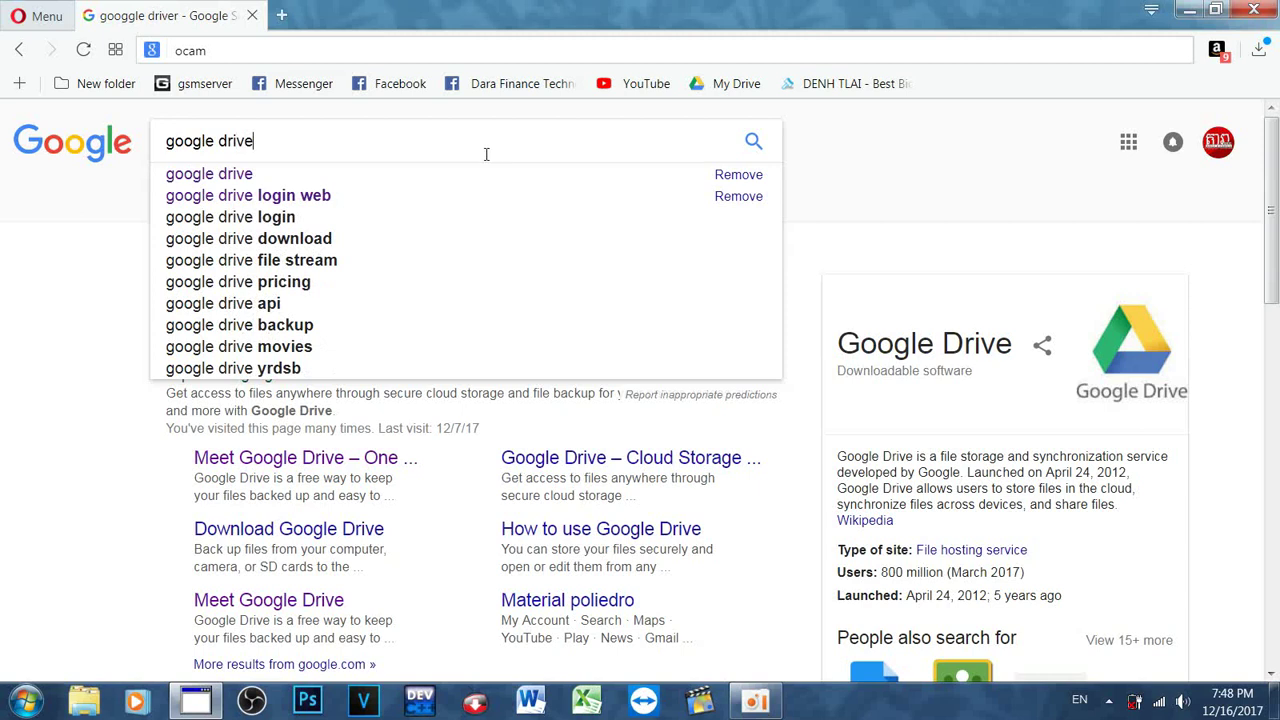
click(268, 186)
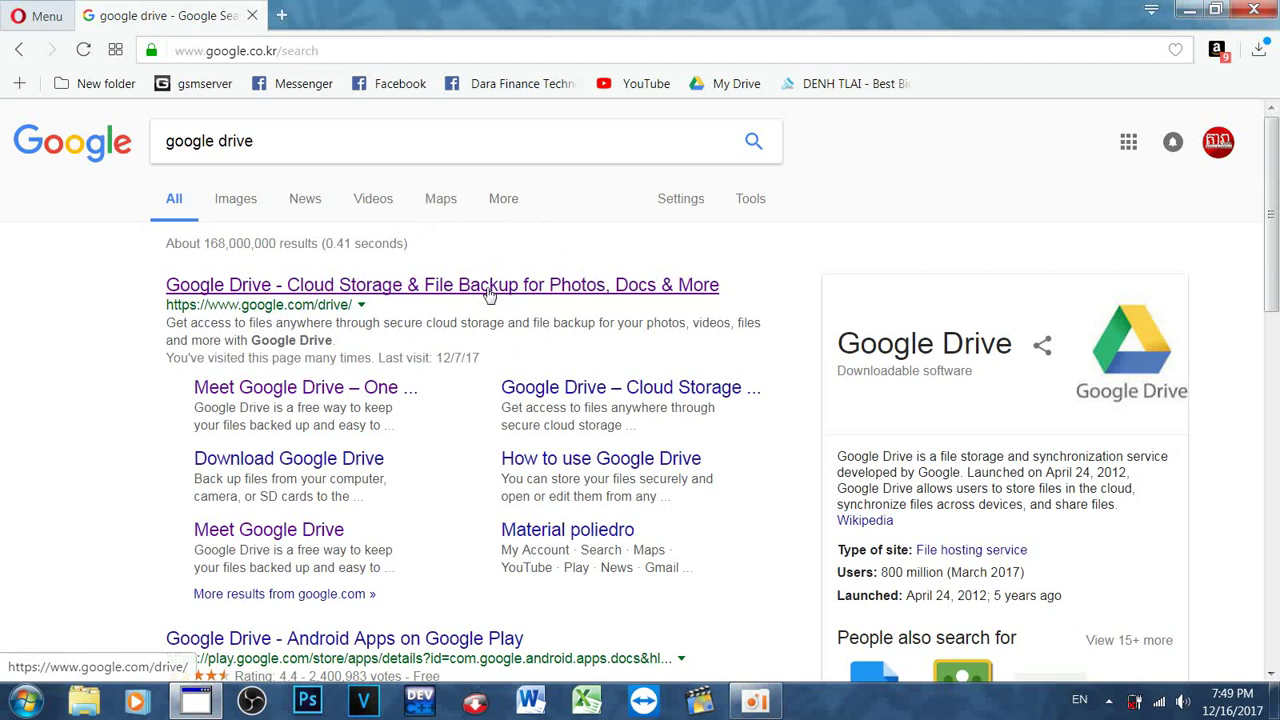
Step: Open the Google Drive result and restore Opera to a smaller window, nudged slightly lower
click(490, 292)
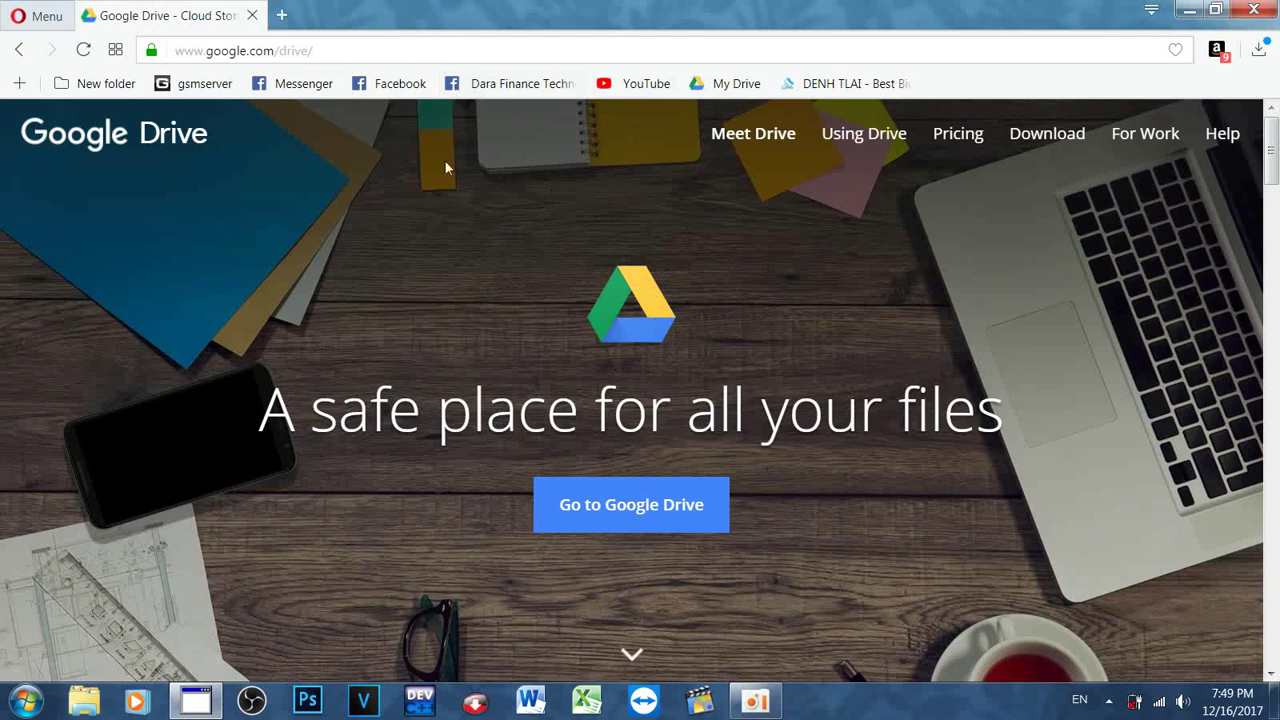
double_click(488, 17)
drag(830, 53, 831, 63)
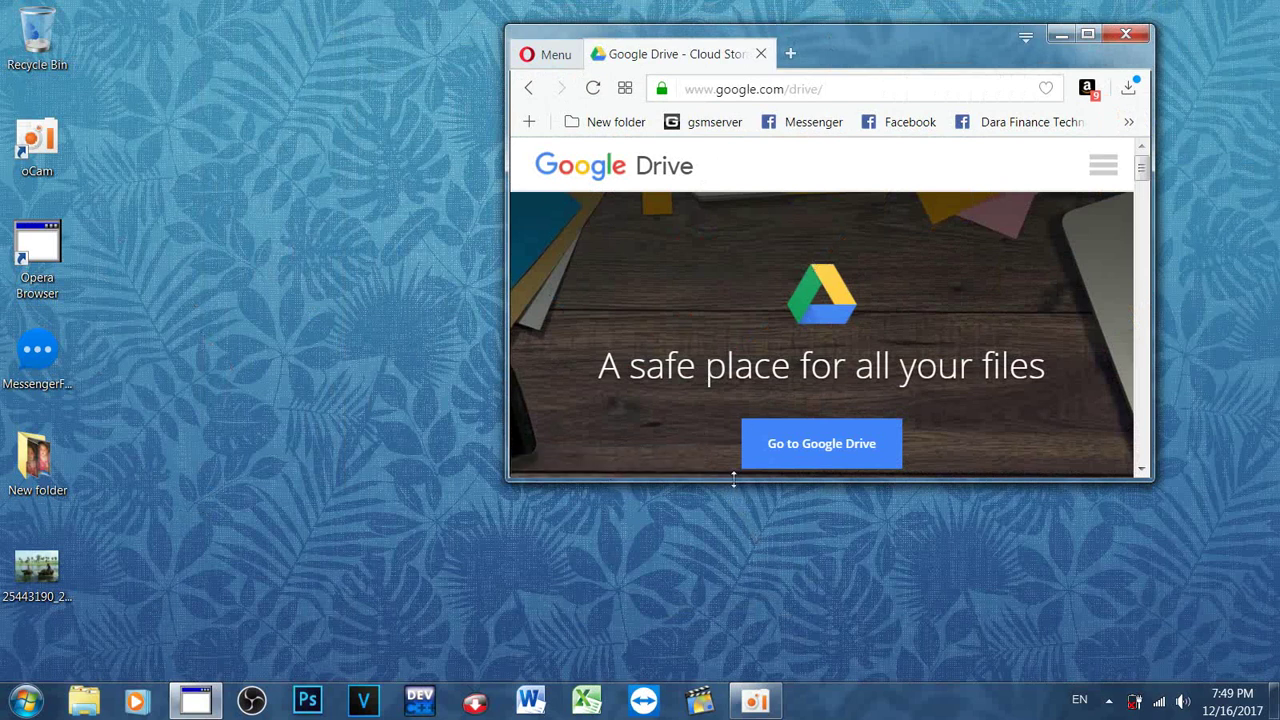
Step: Make the Opera window taller, create 'New folder (2)' on the desktop, and move the Messenger setup icon
drag(735, 483, 712, 652)
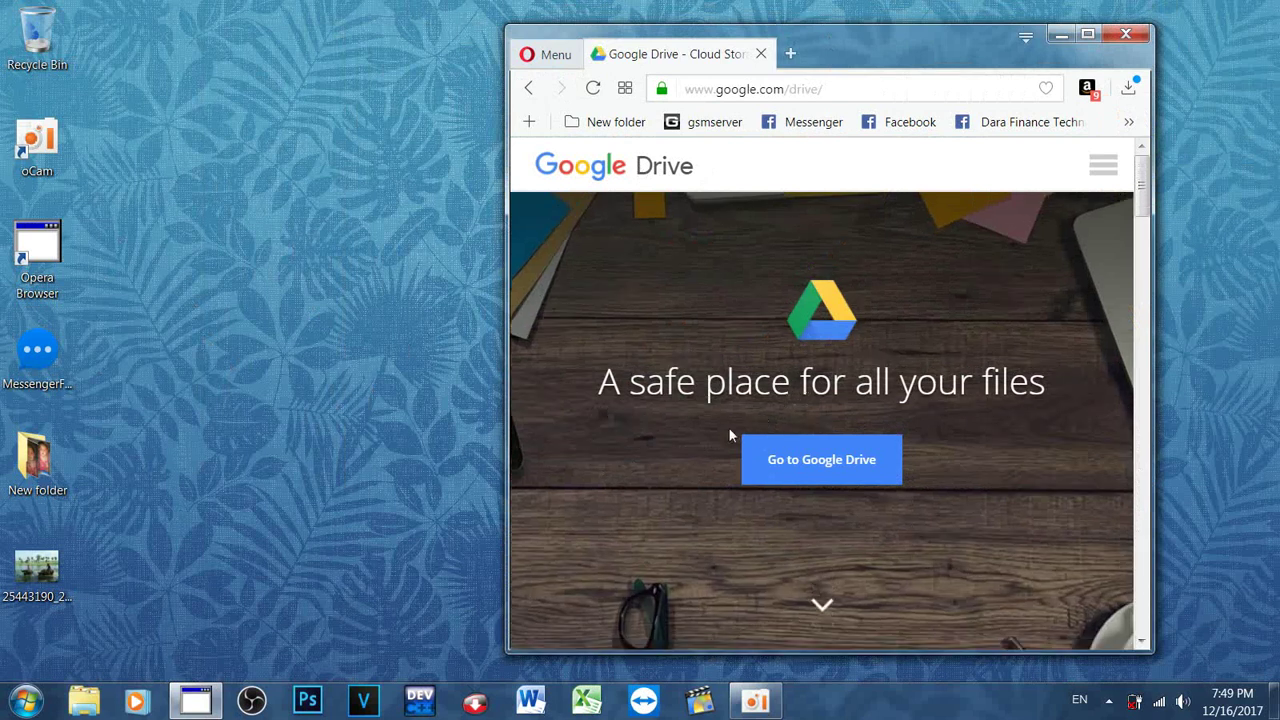
right_click(152, 182)
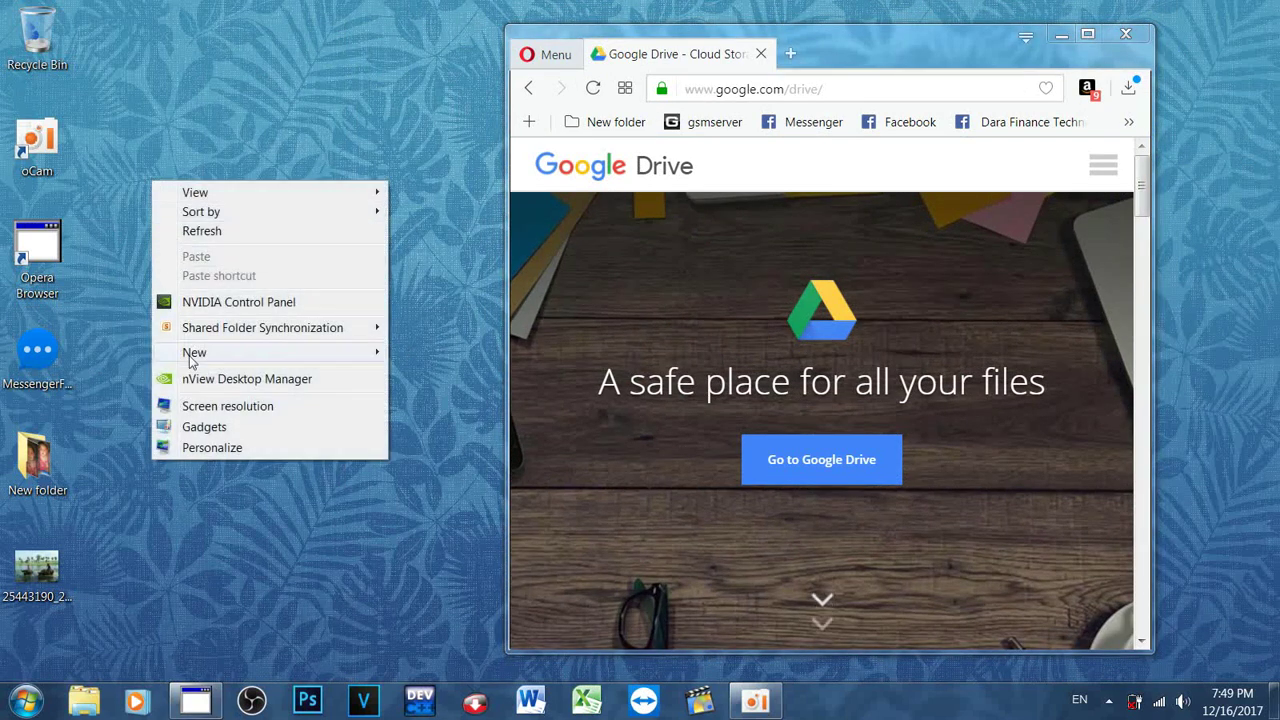
mouse_move(225, 362)
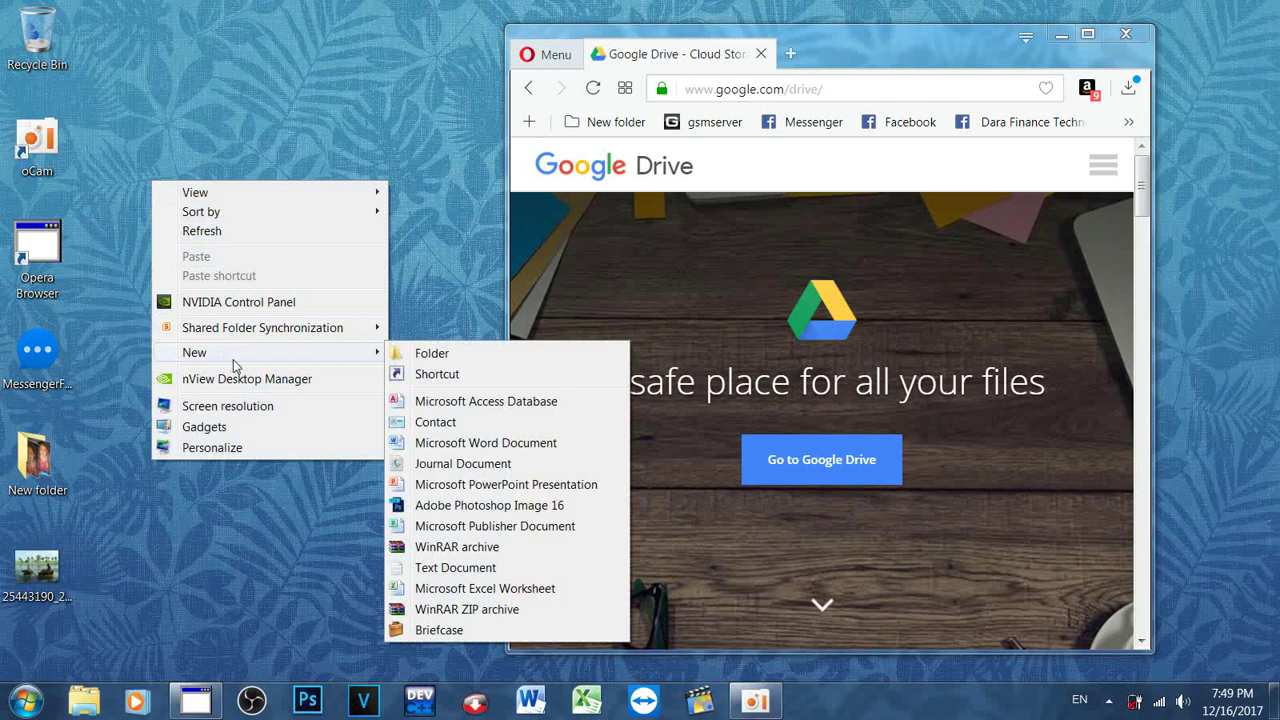
mouse_move(371, 363)
click(426, 351)
key(Return)
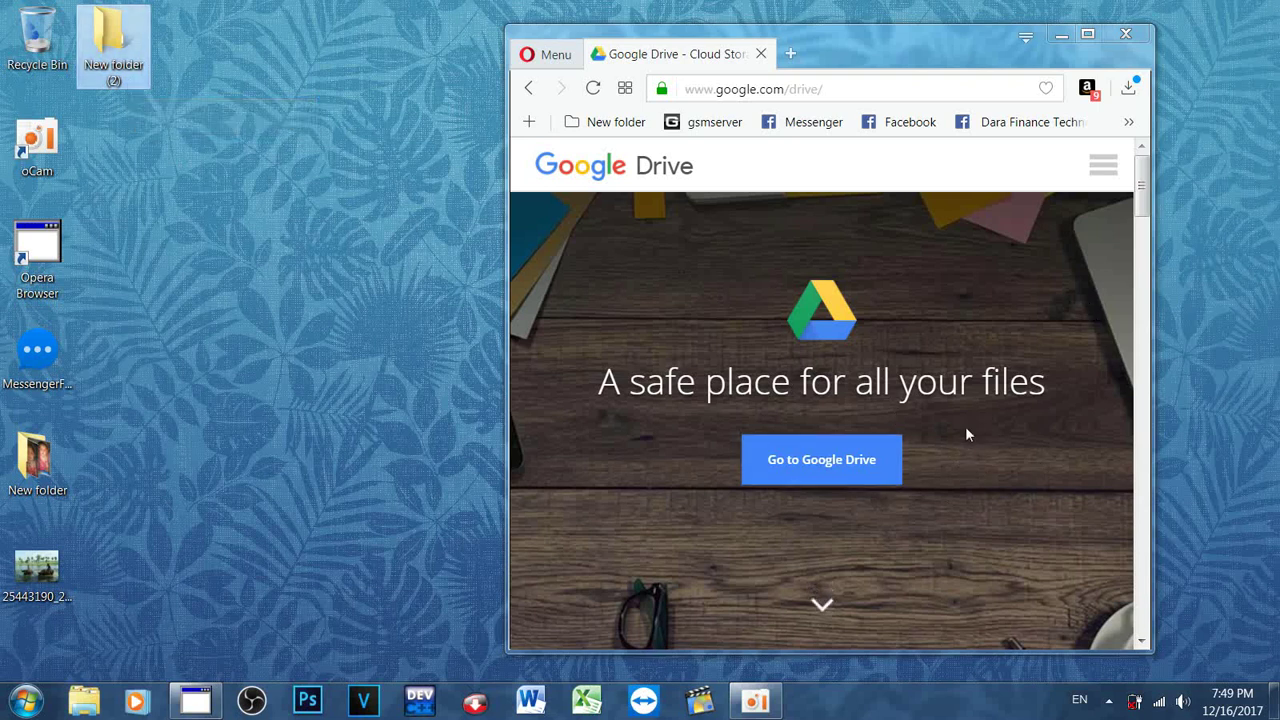
drag(37, 350, 112, 40)
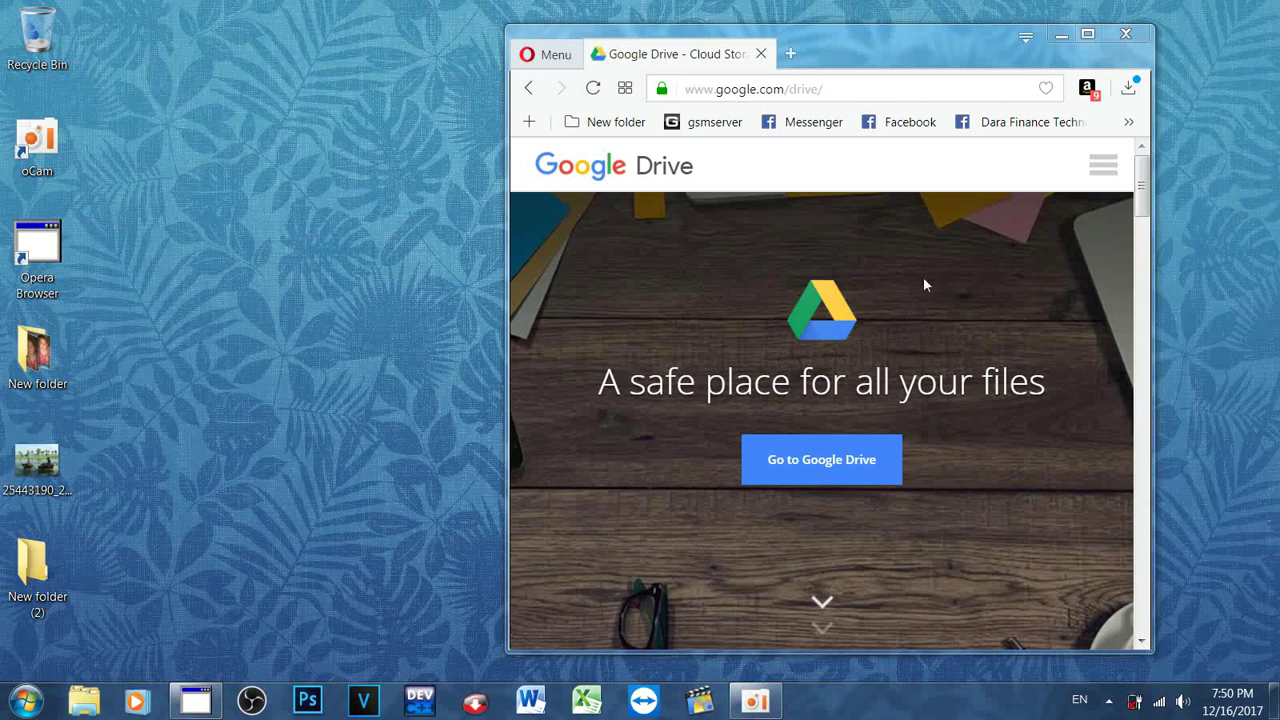
Step: Maximise Opera and download the Backup and Sync installer as installbackupandsync to the Desktop
click(1086, 38)
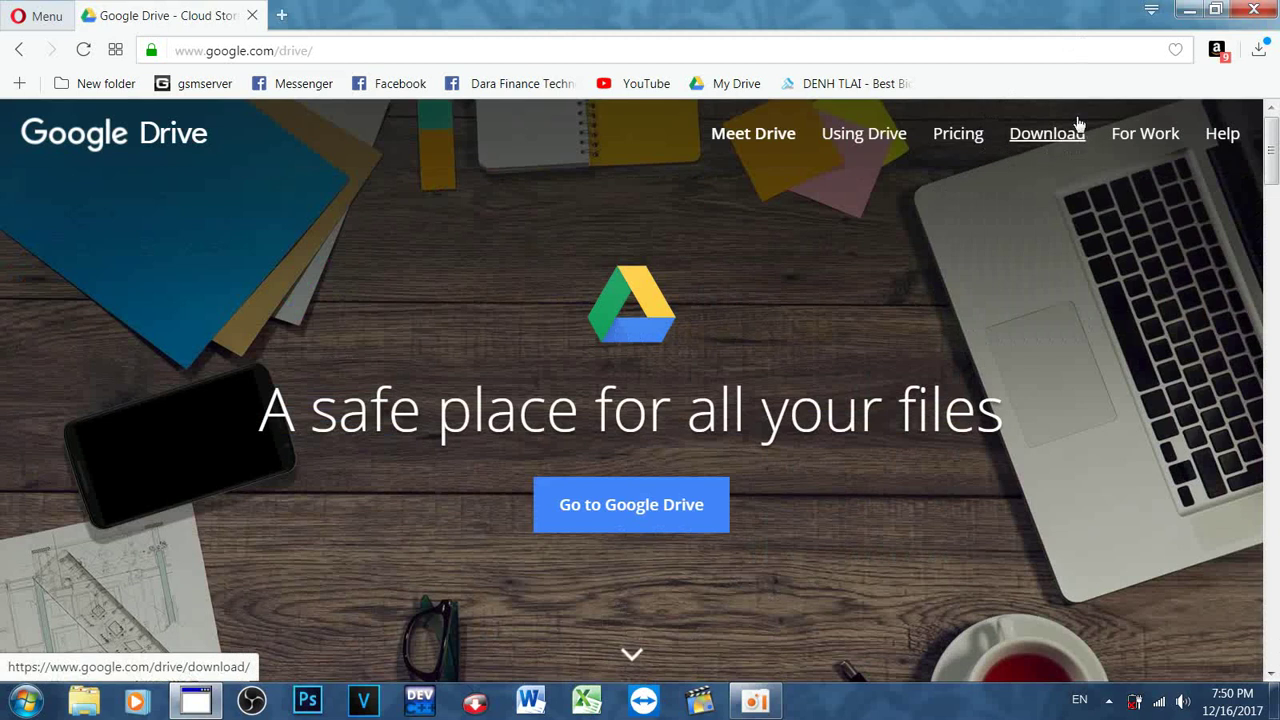
click(1049, 133)
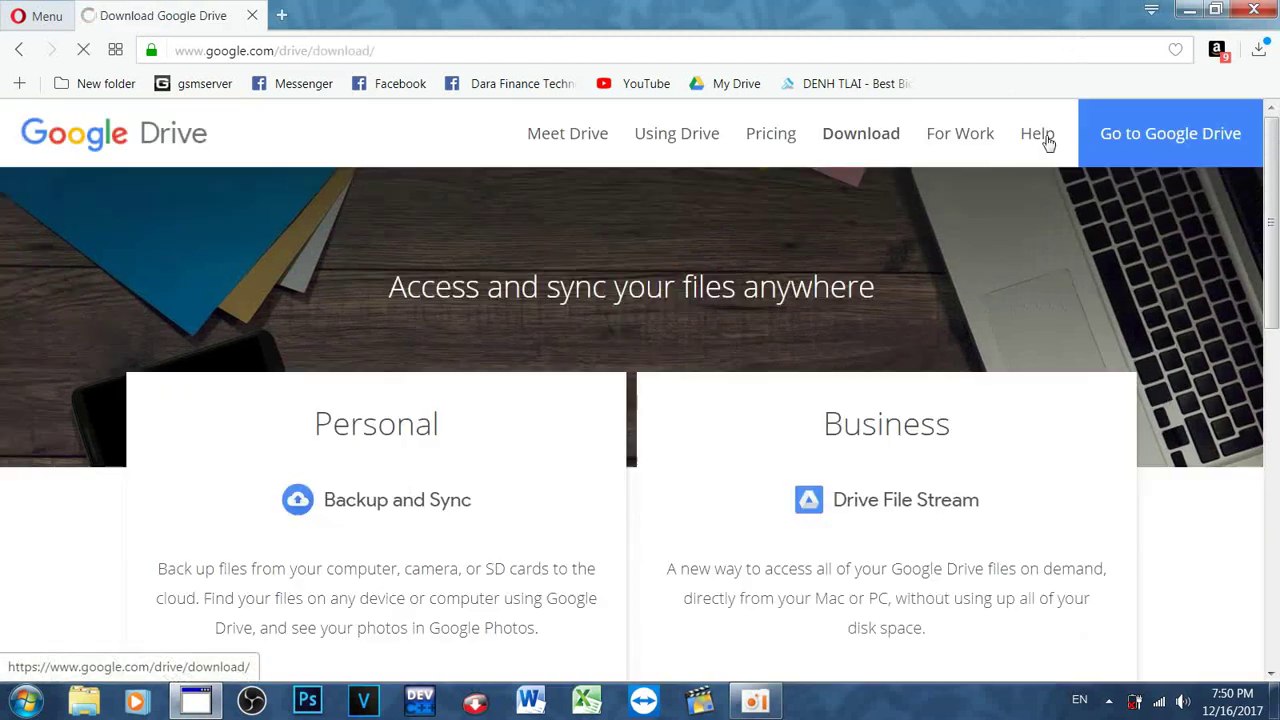
scroll(971, 317, down, 4)
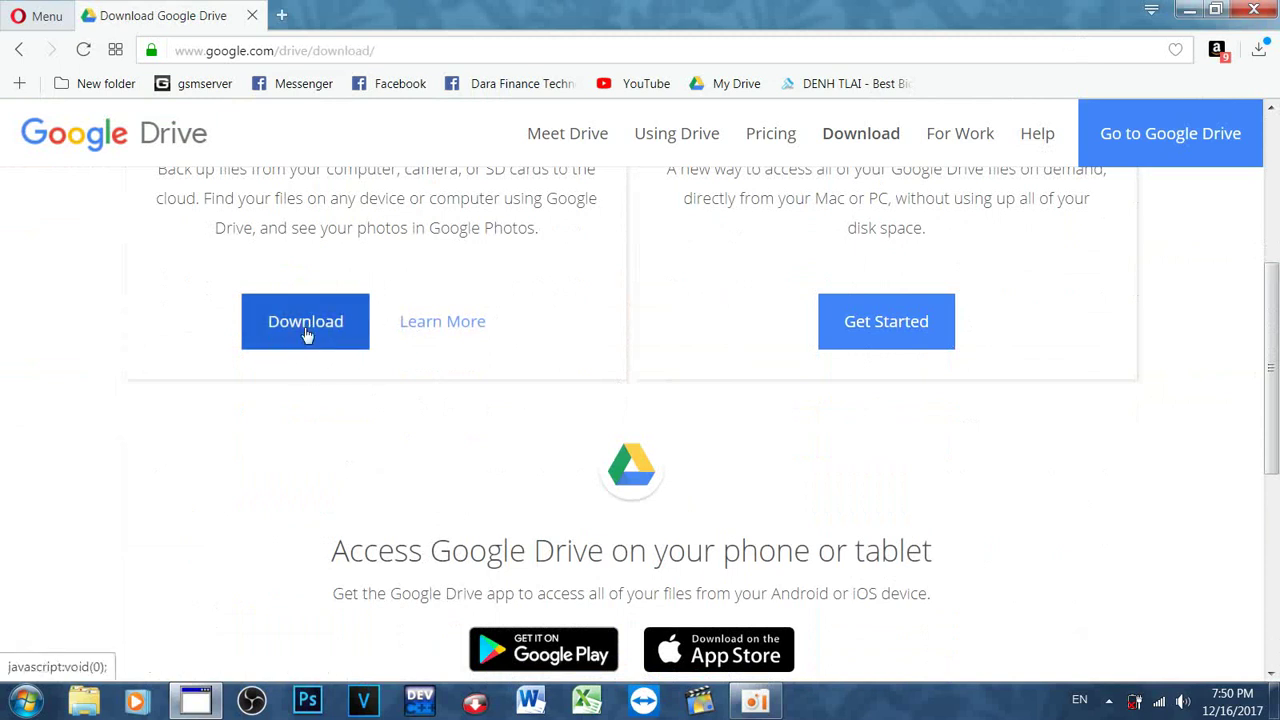
click(281, 334)
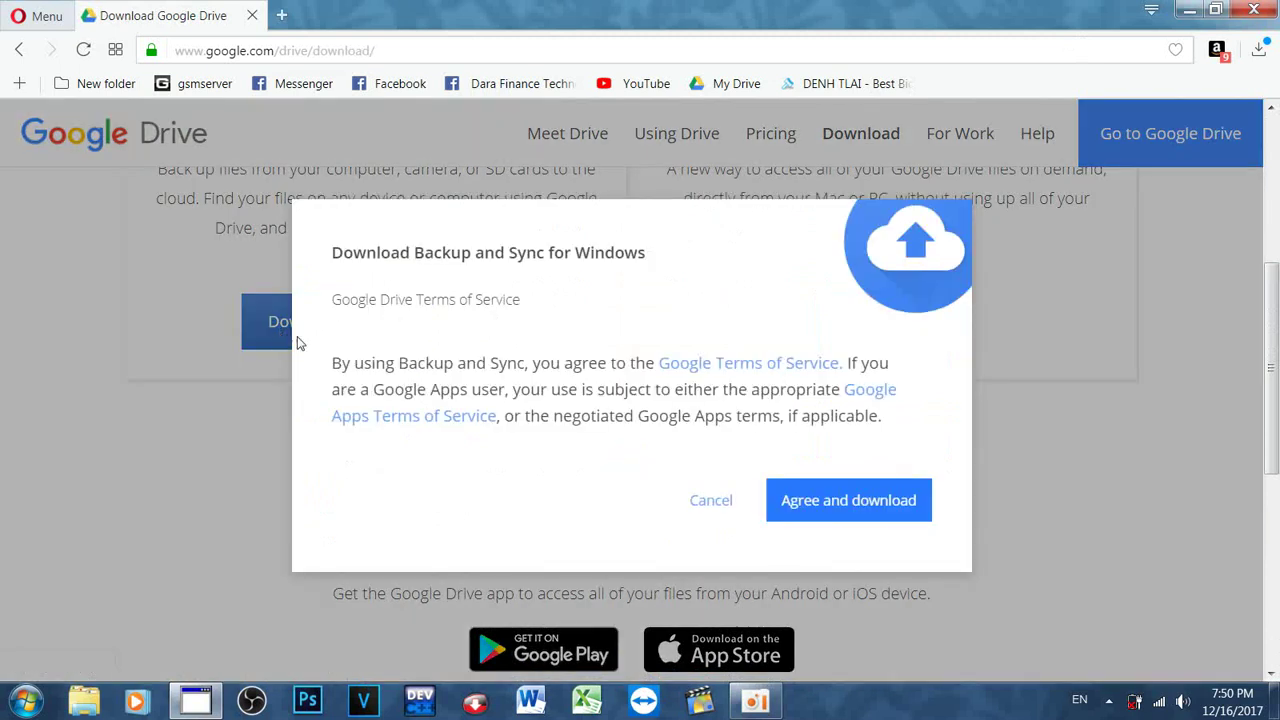
click(843, 498)
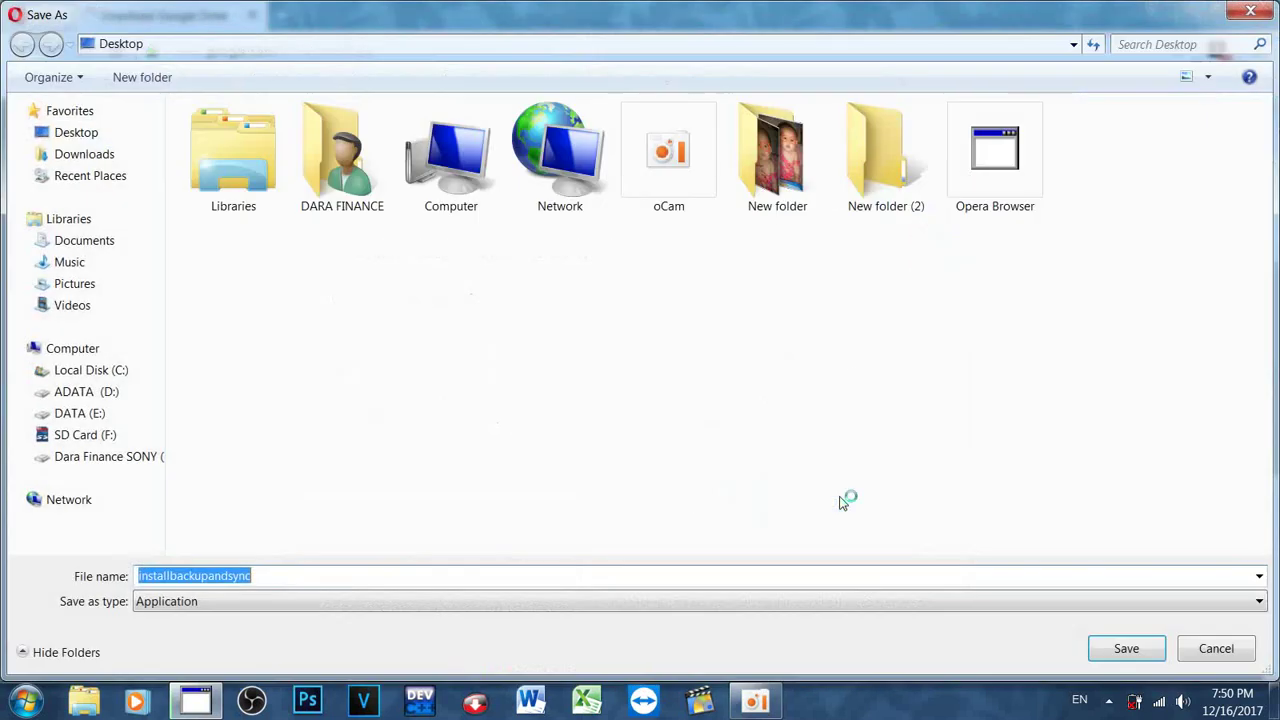
click(1122, 652)
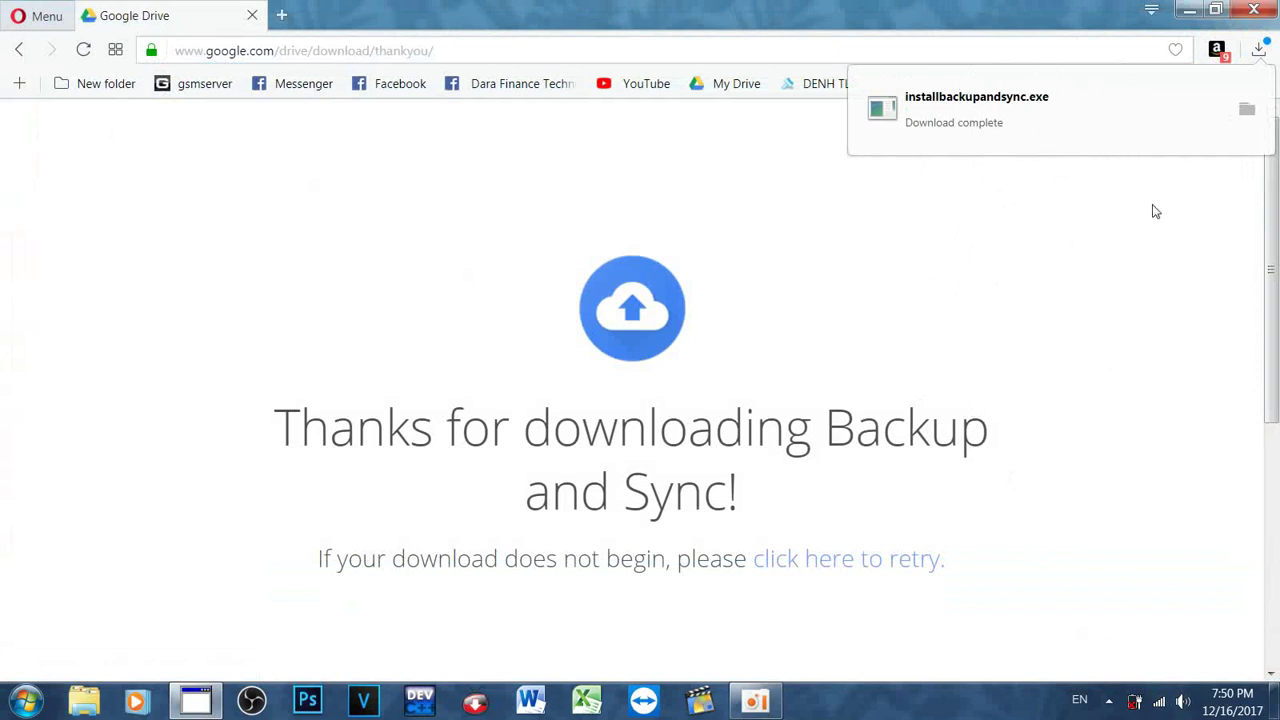
Step: Go back twice to google.com/drive, enter Google Drive, and scroll through My Drive's files
click(15, 51)
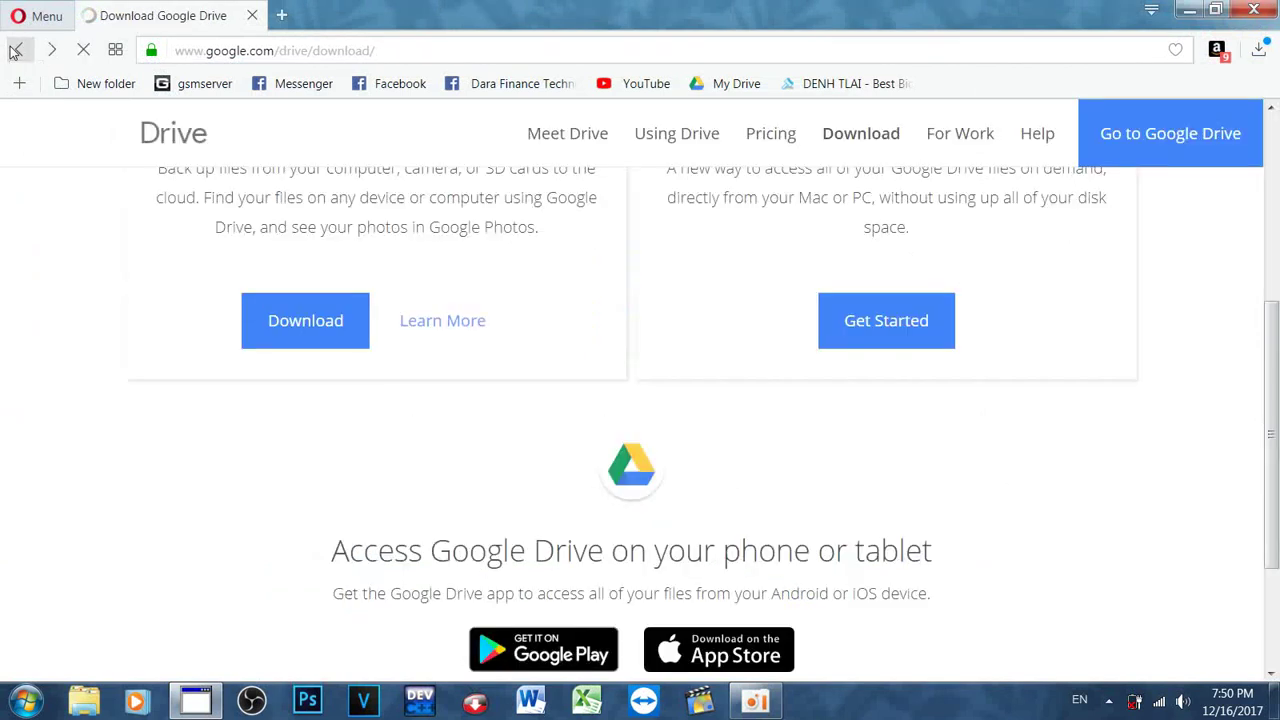
scroll(325, 400, up, 4)
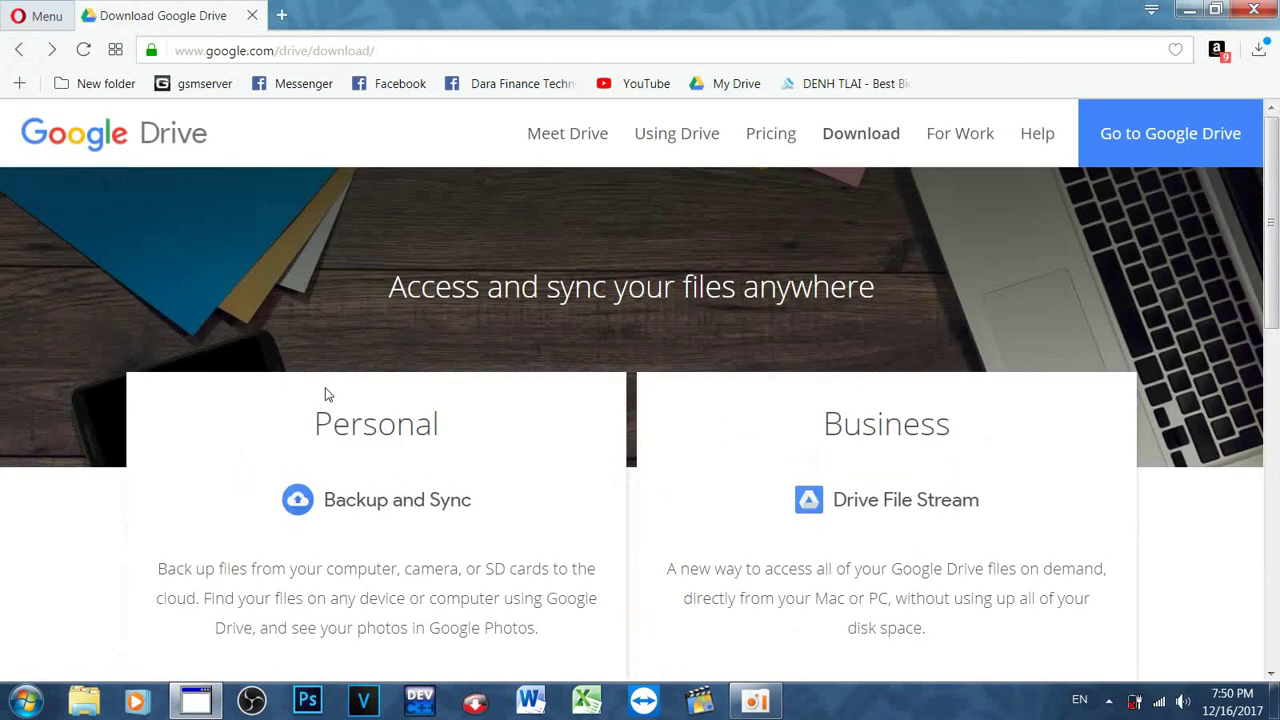
click(17, 50)
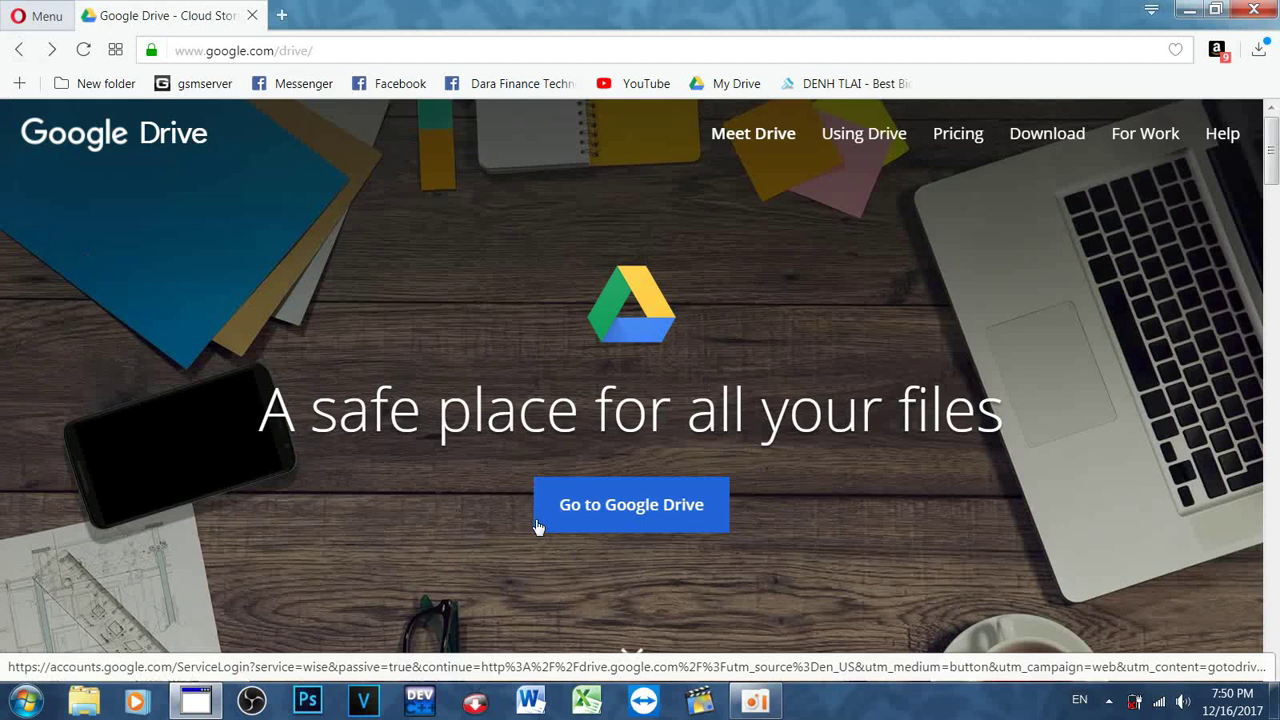
click(649, 510)
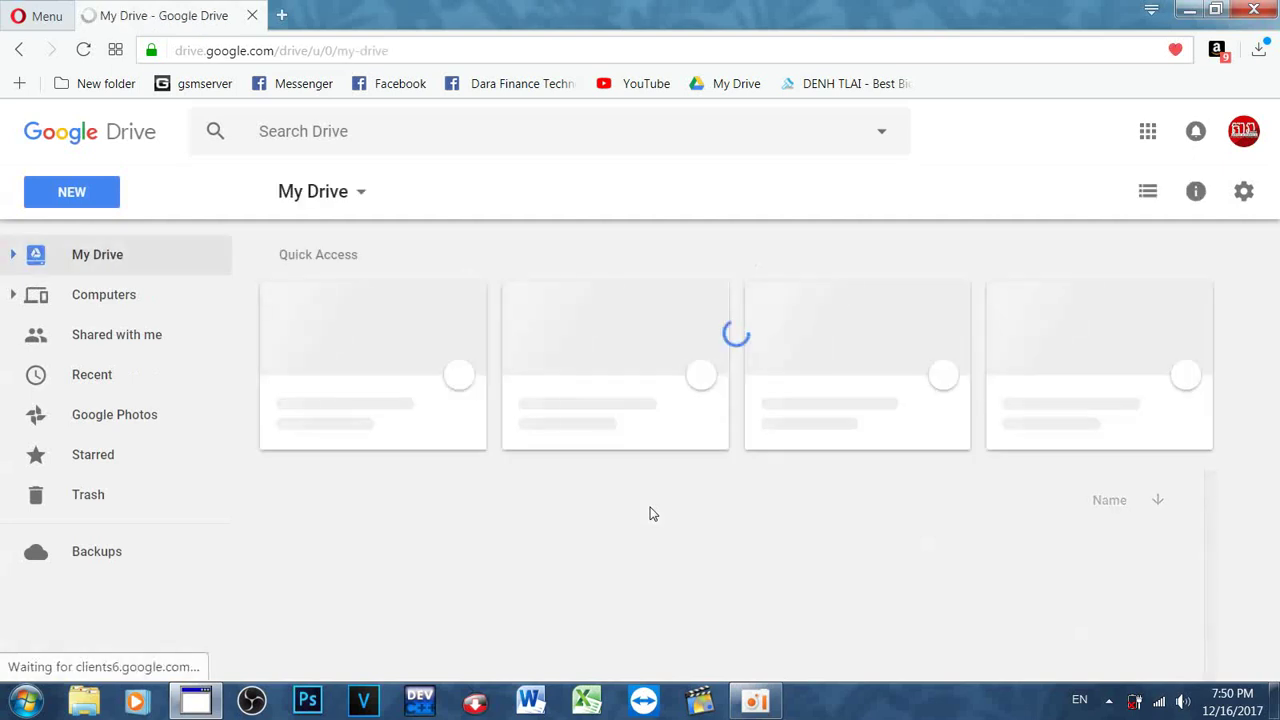
scroll(923, 357, down, 10)
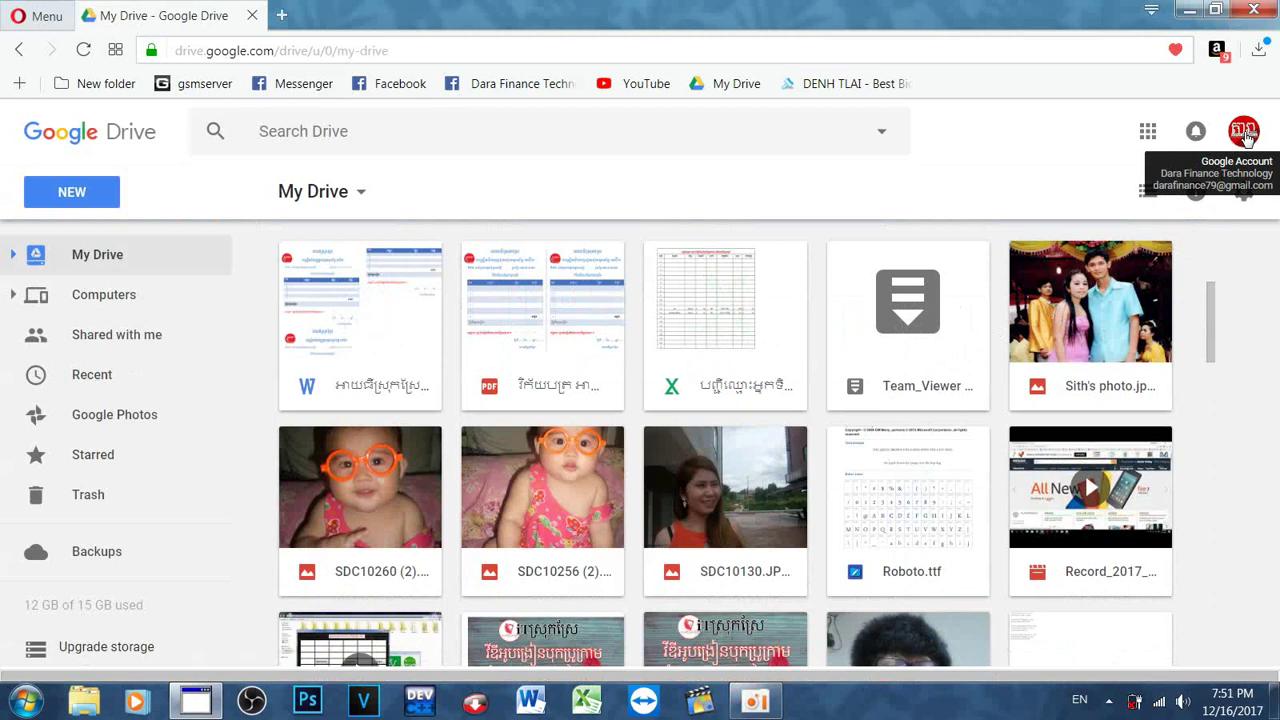
Step: Add a second Google account from the avatar menu, entering its e-mail and autofilled password
click(1245, 138)
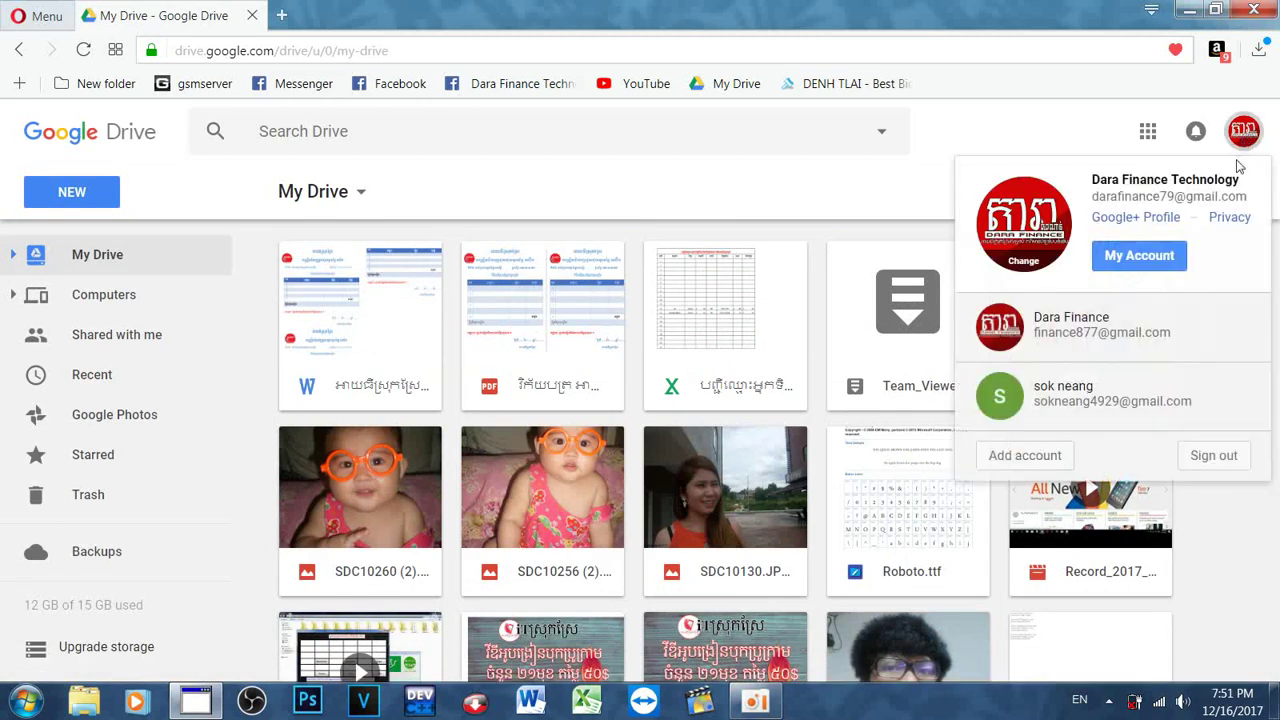
click(1028, 460)
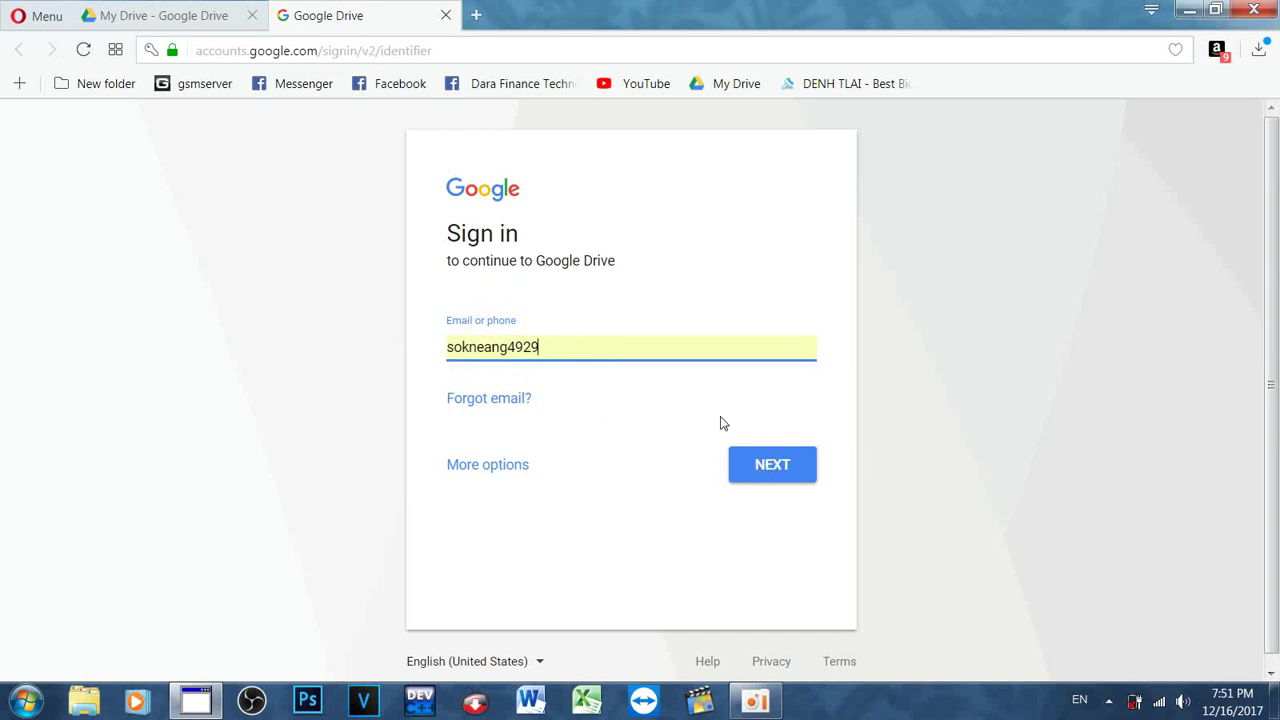
click(776, 466)
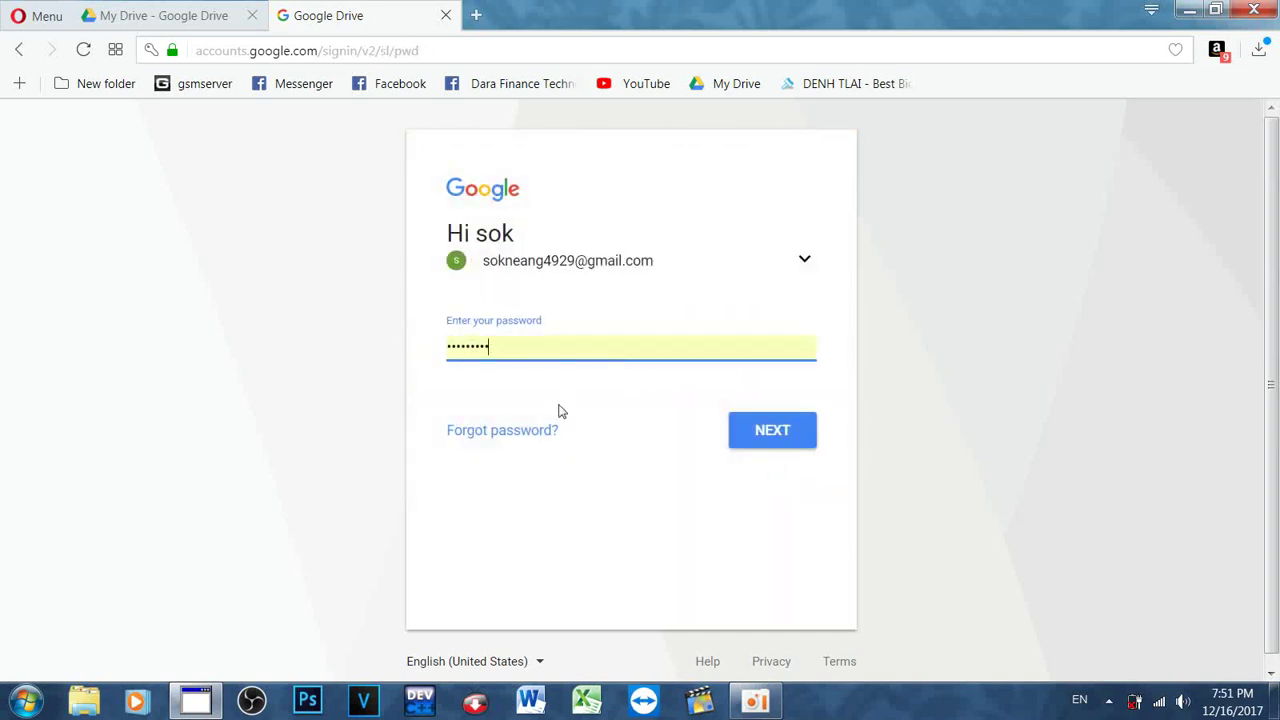
click(767, 434)
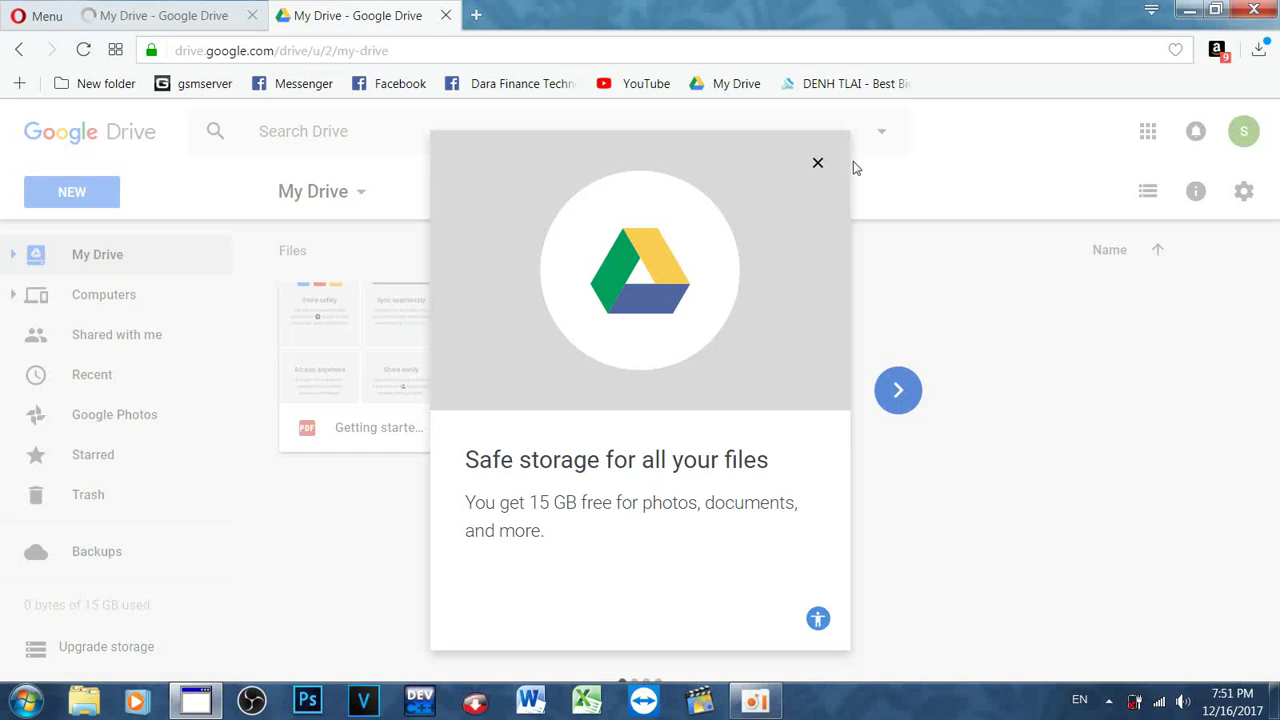
Step: Close the welcome tour and check the sidebar quota reads 0 bytes of 15 GB
click(815, 164)
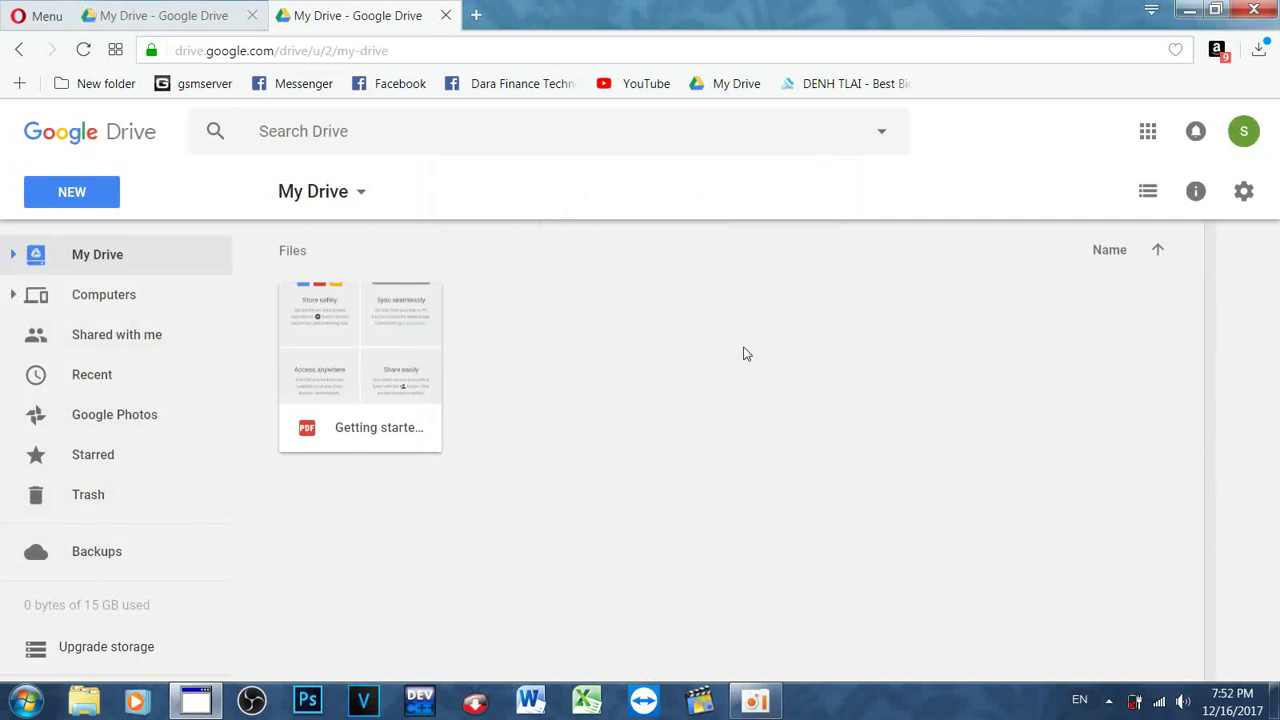
mouse_move(70, 648)
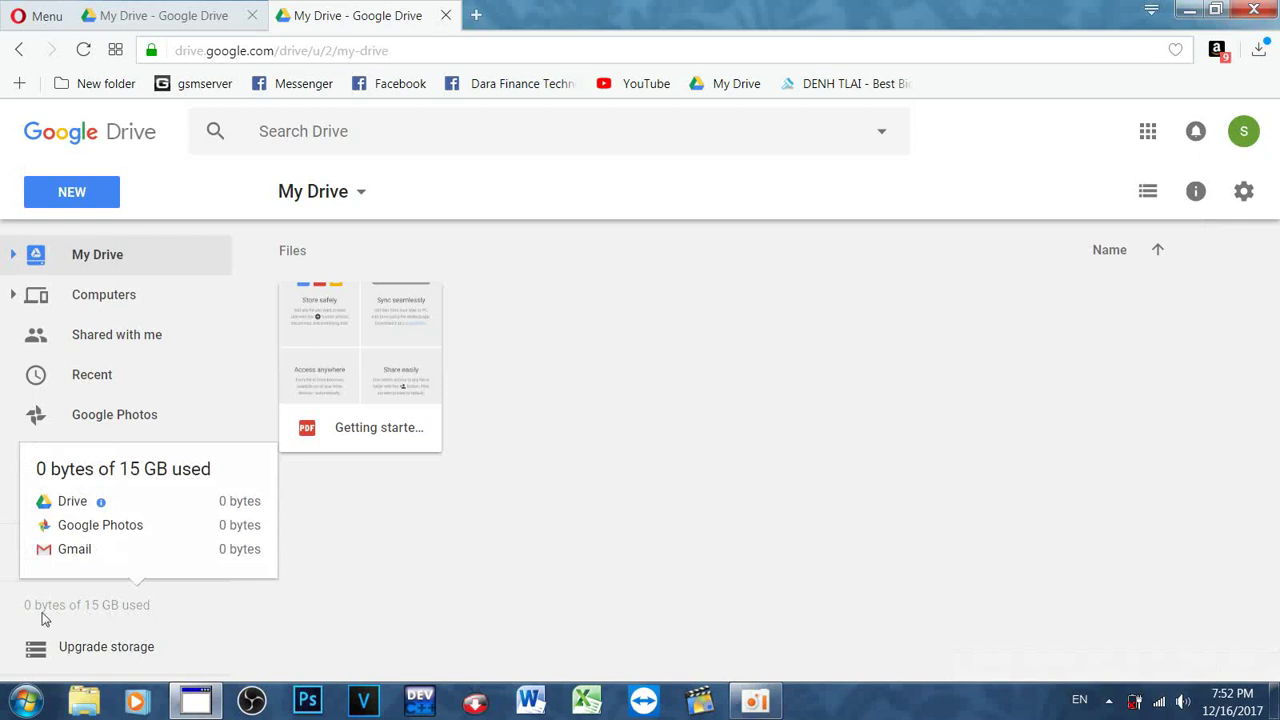
mouse_move(47, 615)
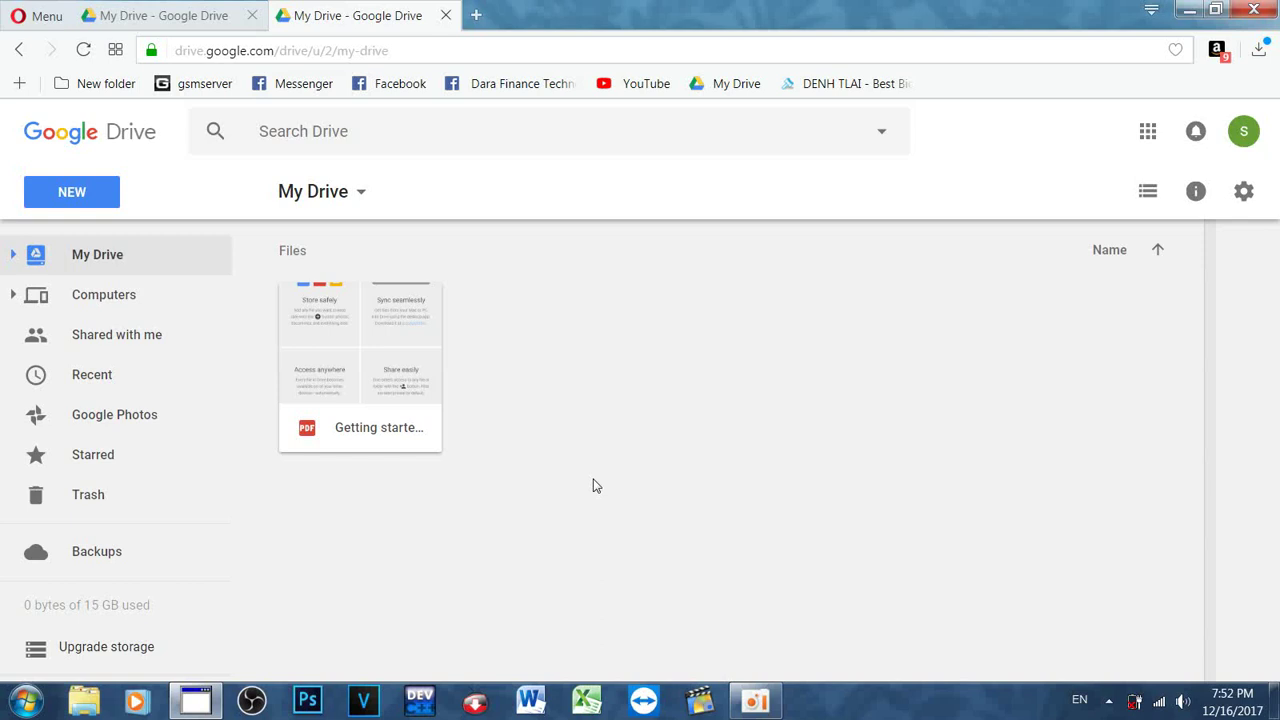
Step: Open Upgrade storage and review the 100 GB and 1 TB plans, scrolling down and back up
click(96, 648)
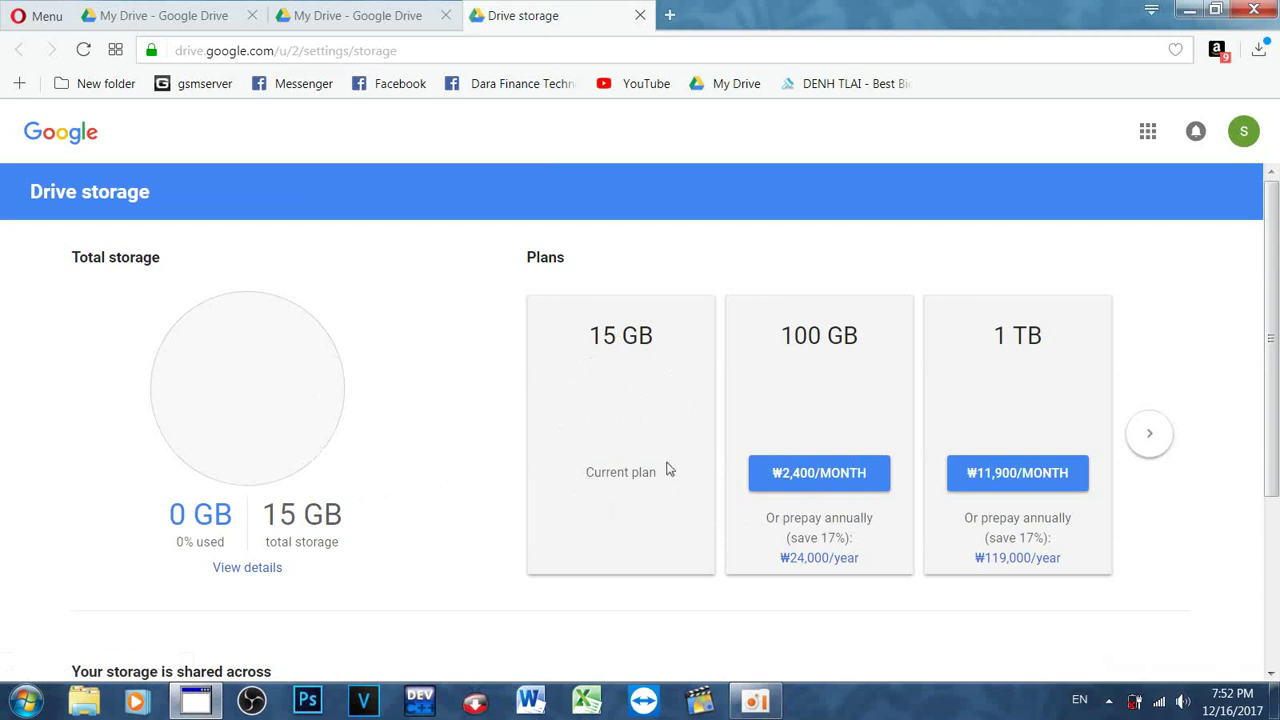
drag(785, 338, 873, 340)
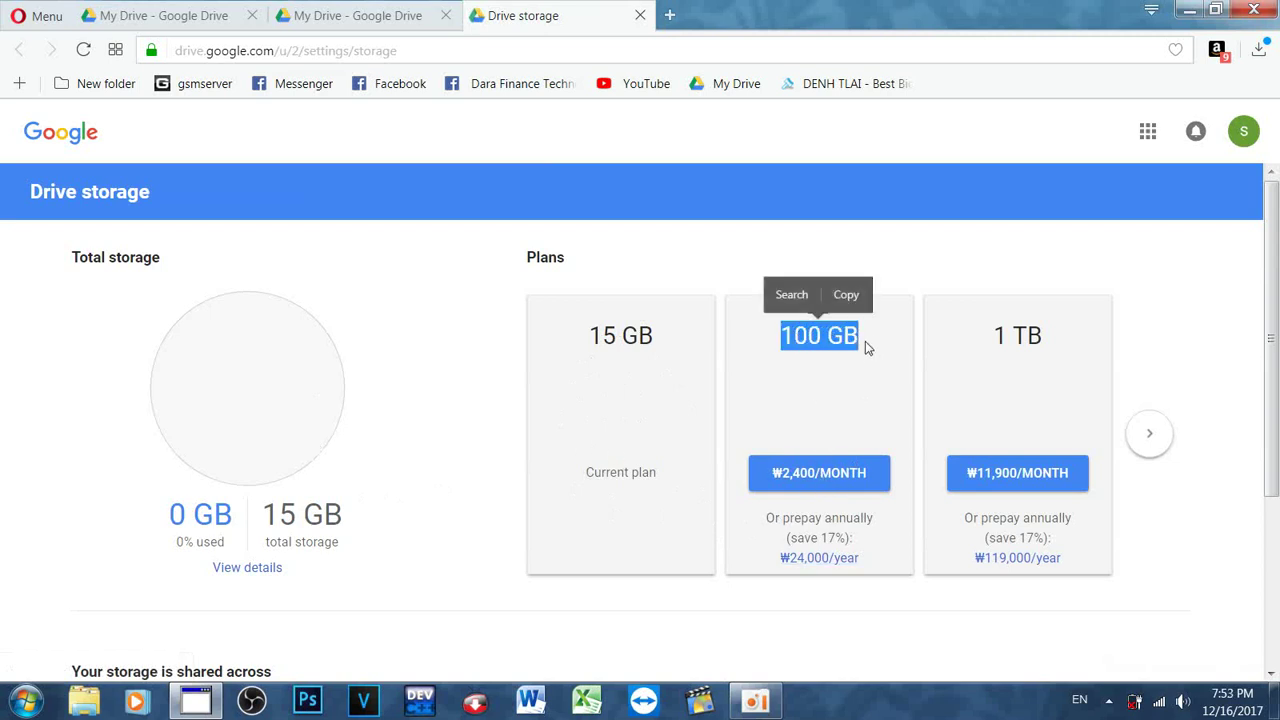
click(808, 361)
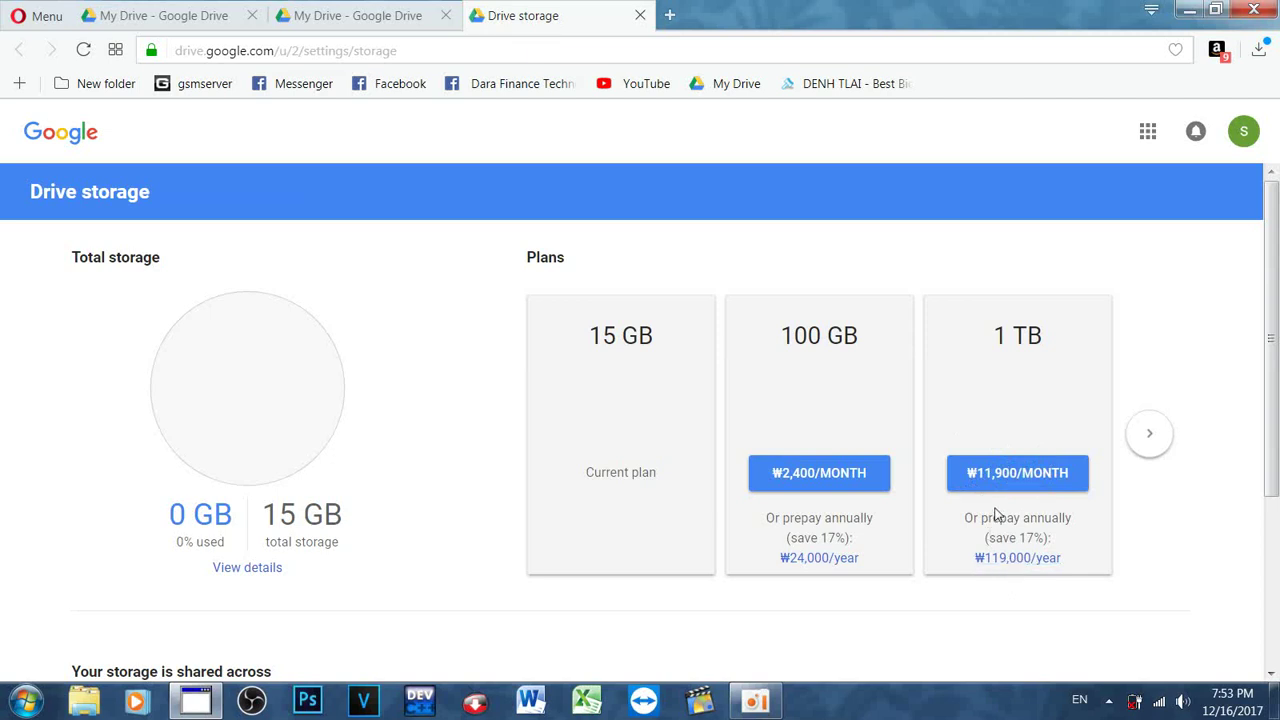
scroll(1000, 497, down, 2)
scroll(1000, 497, down, 1)
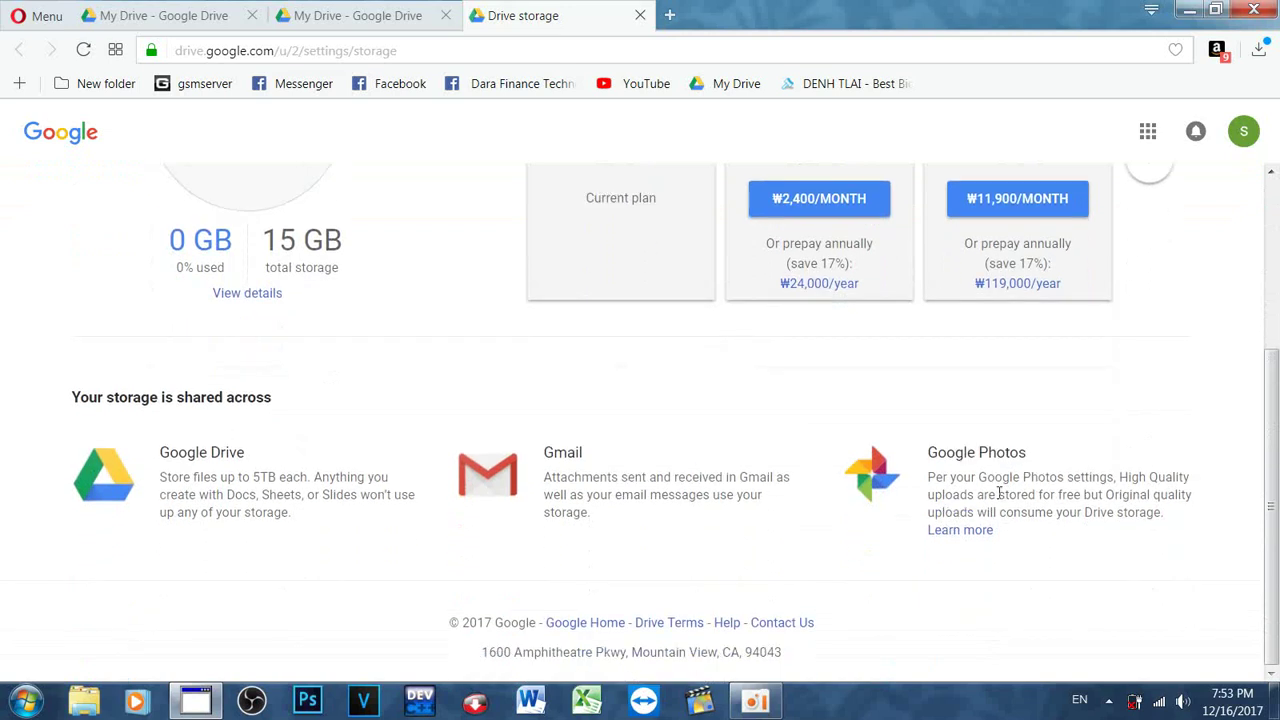
scroll(998, 493, up, 3)
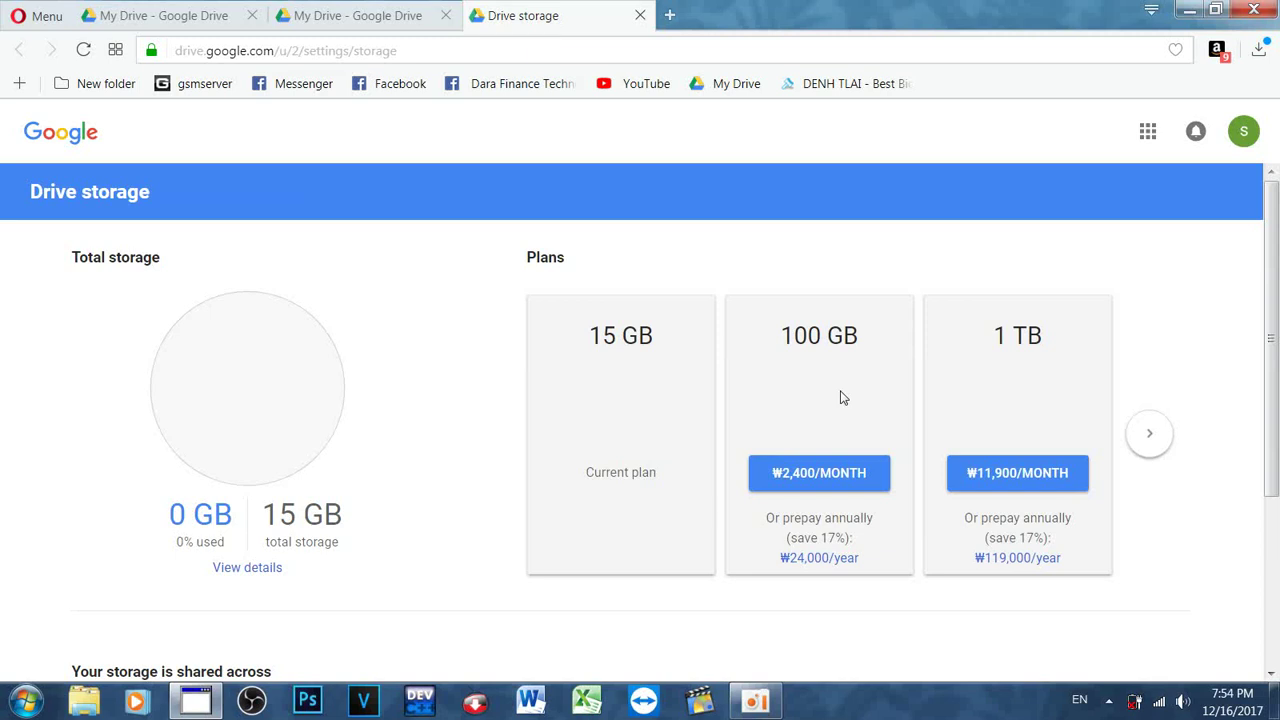
Step: Switch back to the second account's My Drive tab and keep the current colour scheme permanently
click(377, 27)
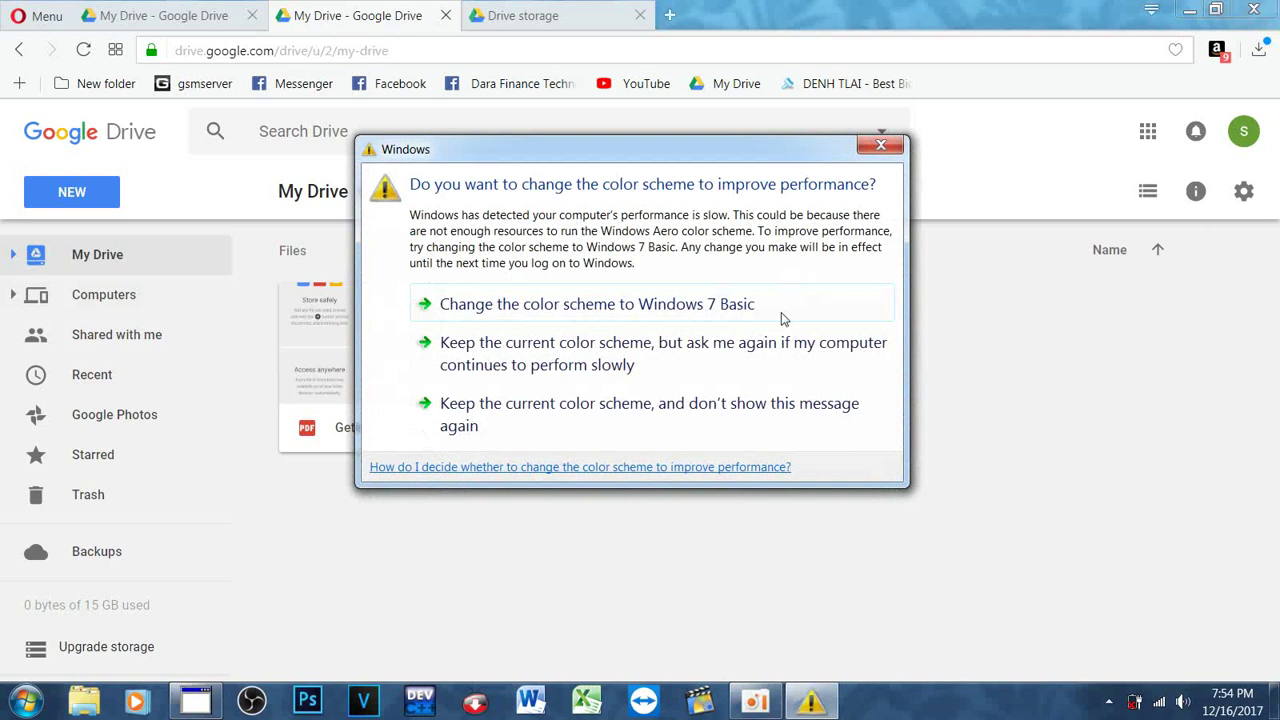
click(612, 412)
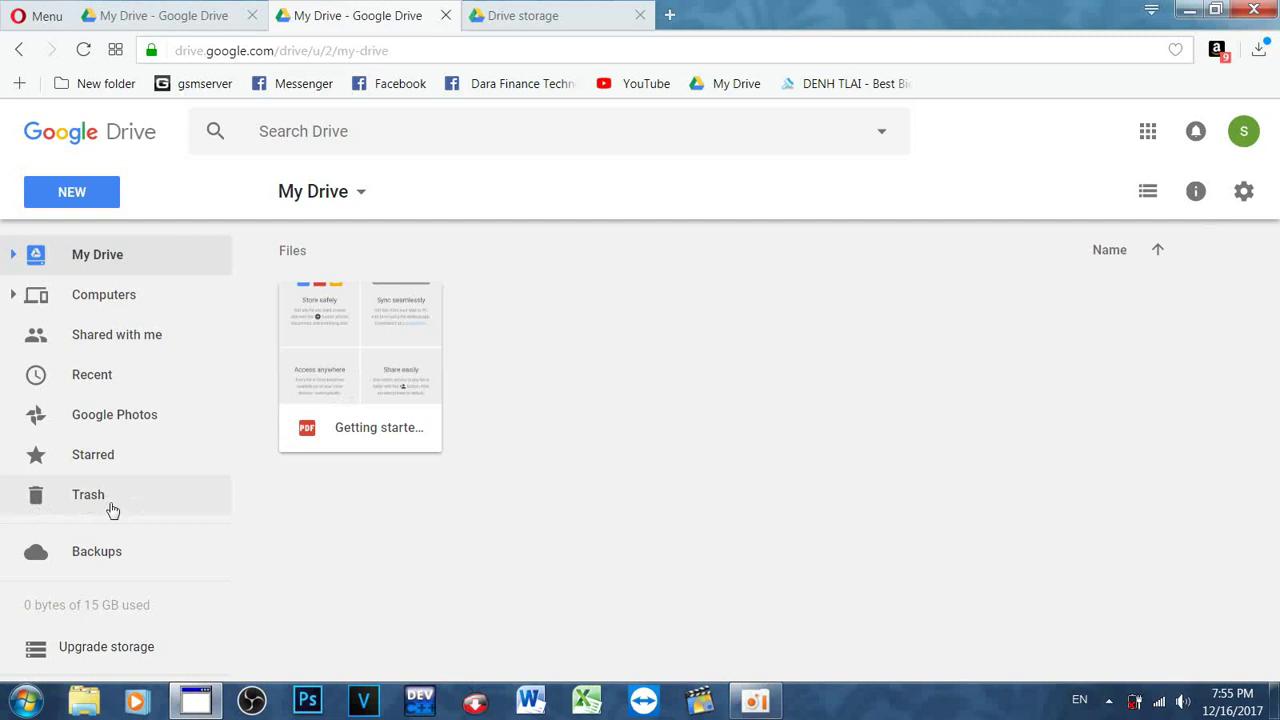
Step: Look at the NEW menu and the Google apps panel, closing both without choosing anything
click(48, 203)
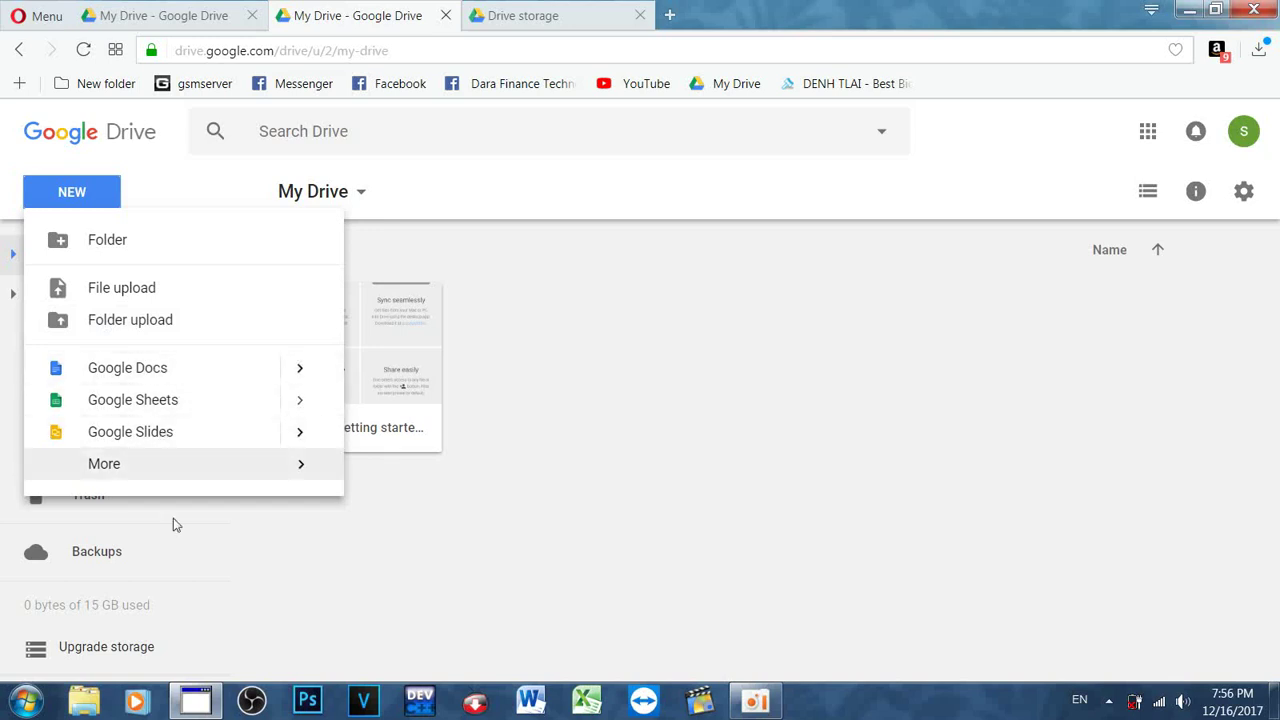
click(789, 397)
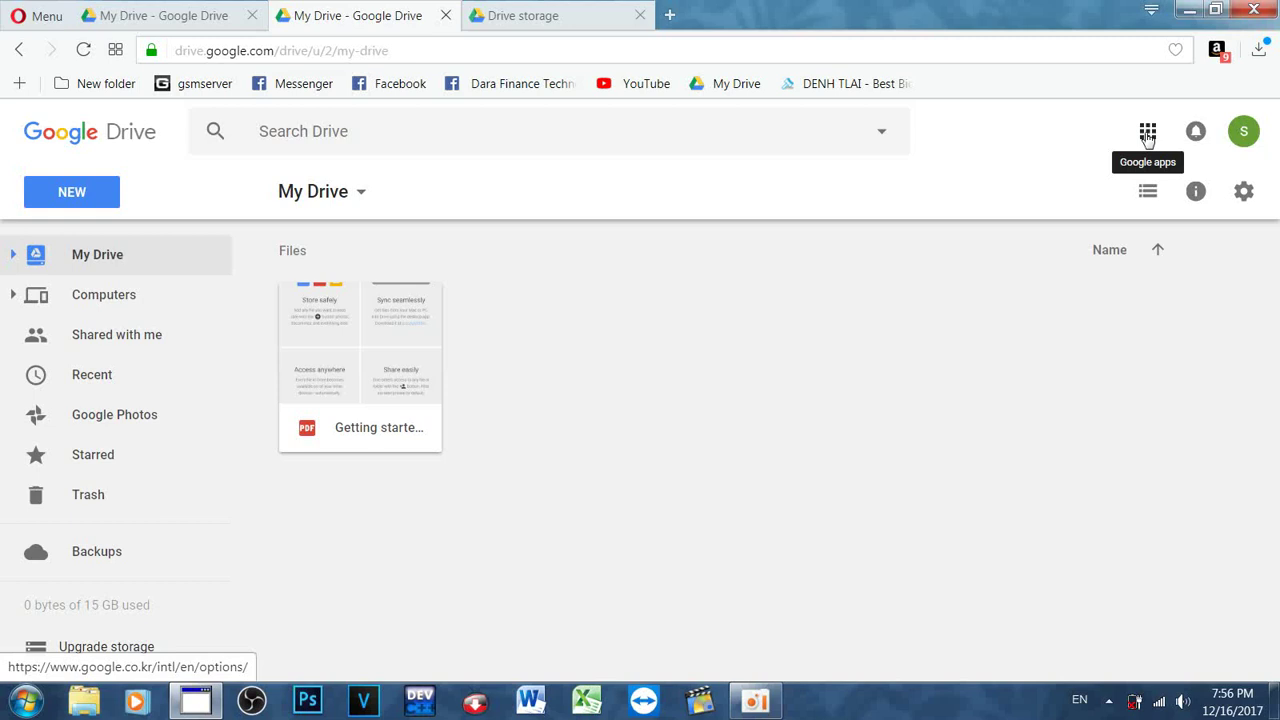
click(1148, 136)
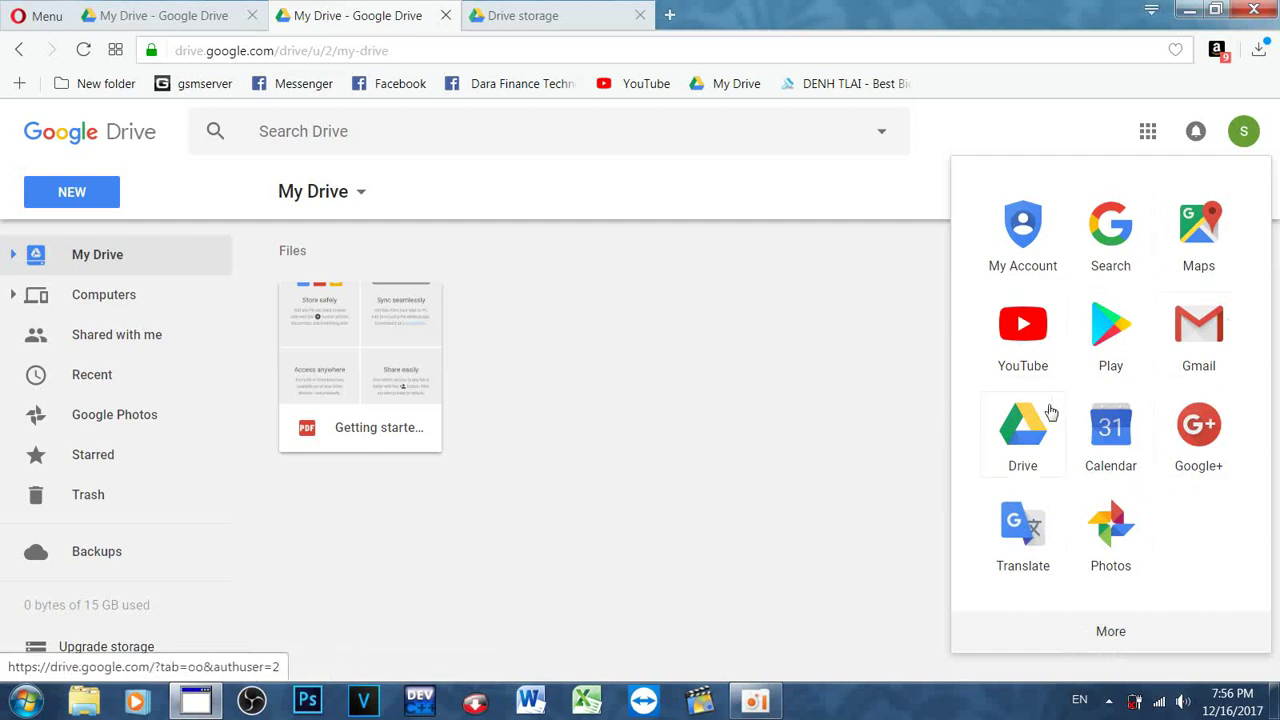
click(1147, 132)
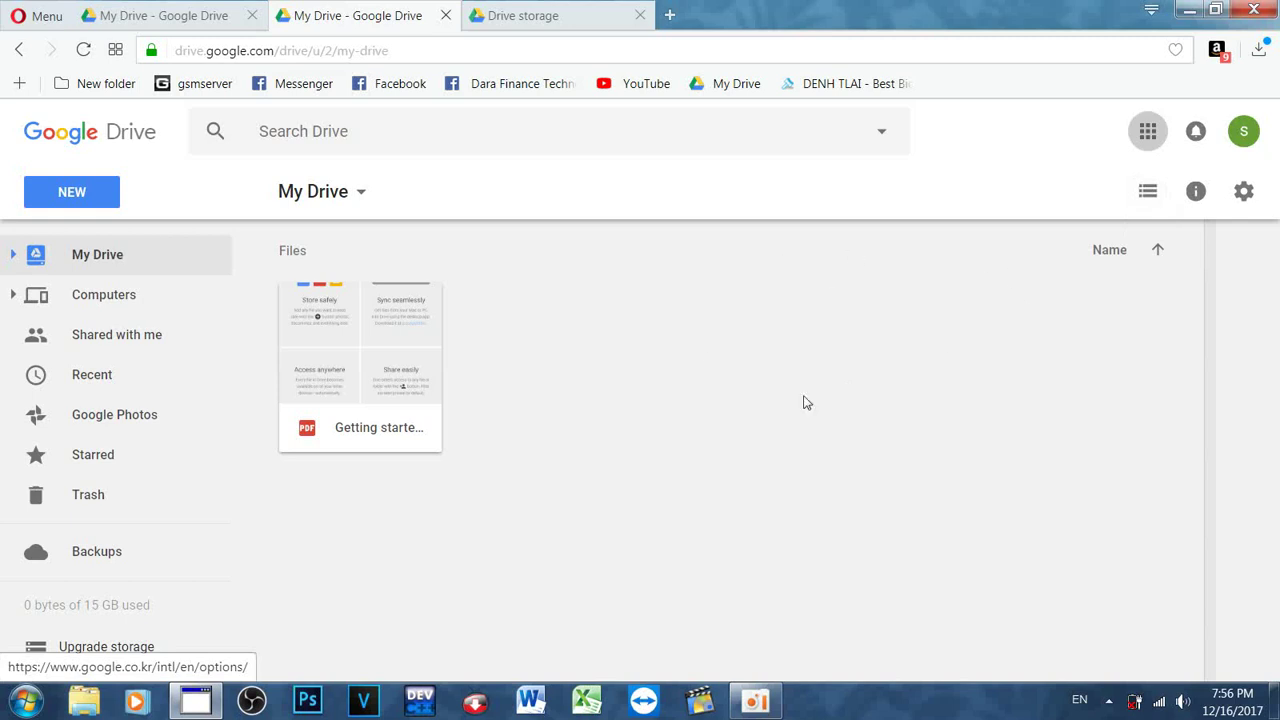
Step: Open the Pictures library in Explorer, switch it to Medium icons then List view, and minimize it
click(72, 708)
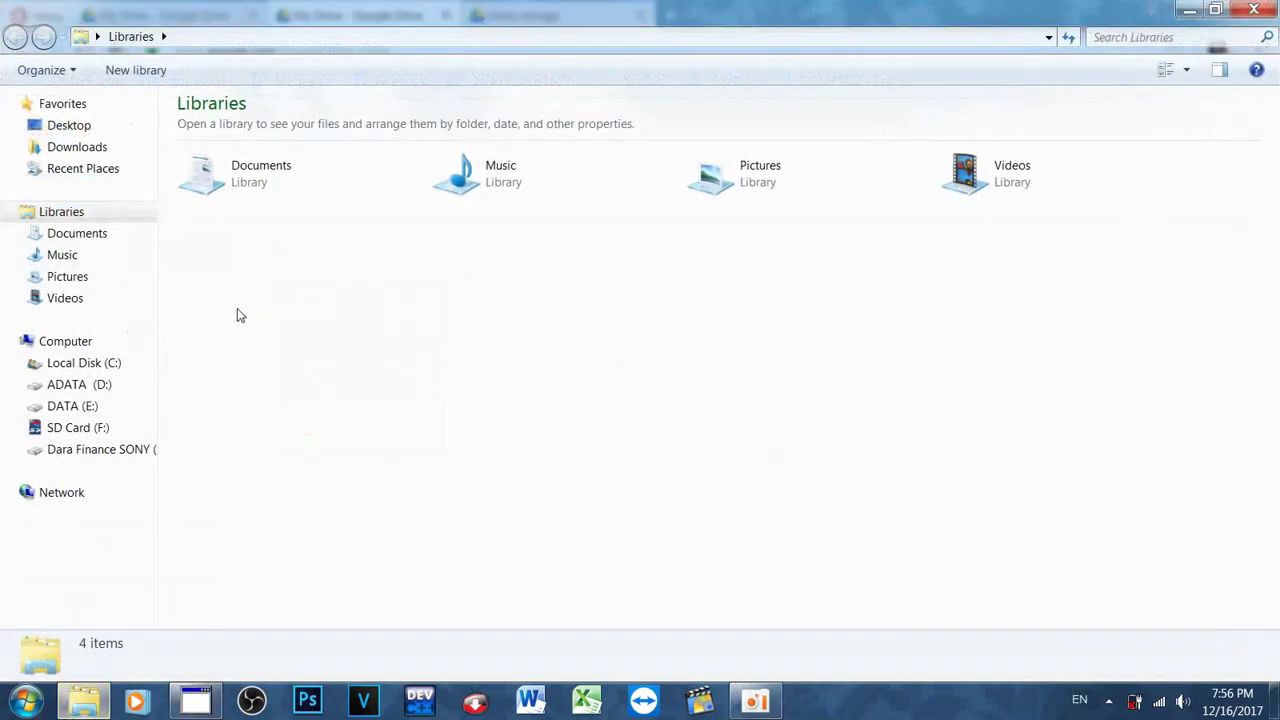
click(93, 276)
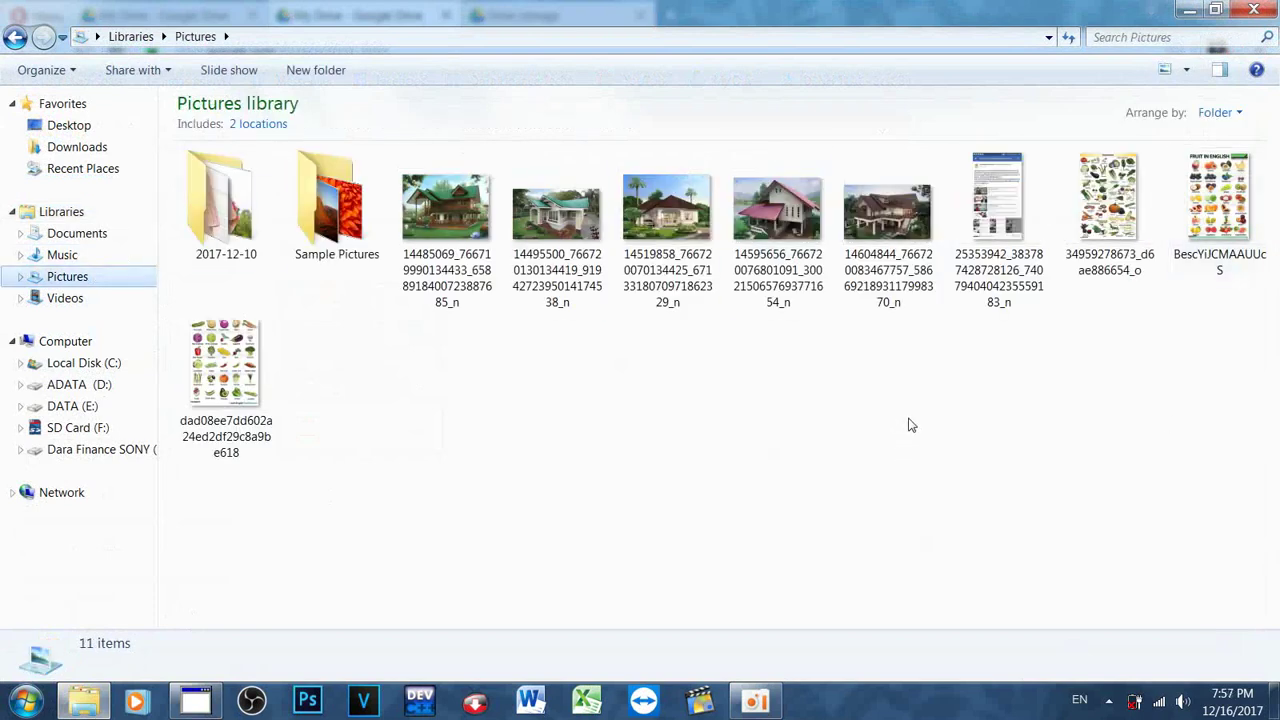
click(1187, 80)
click(1195, 100)
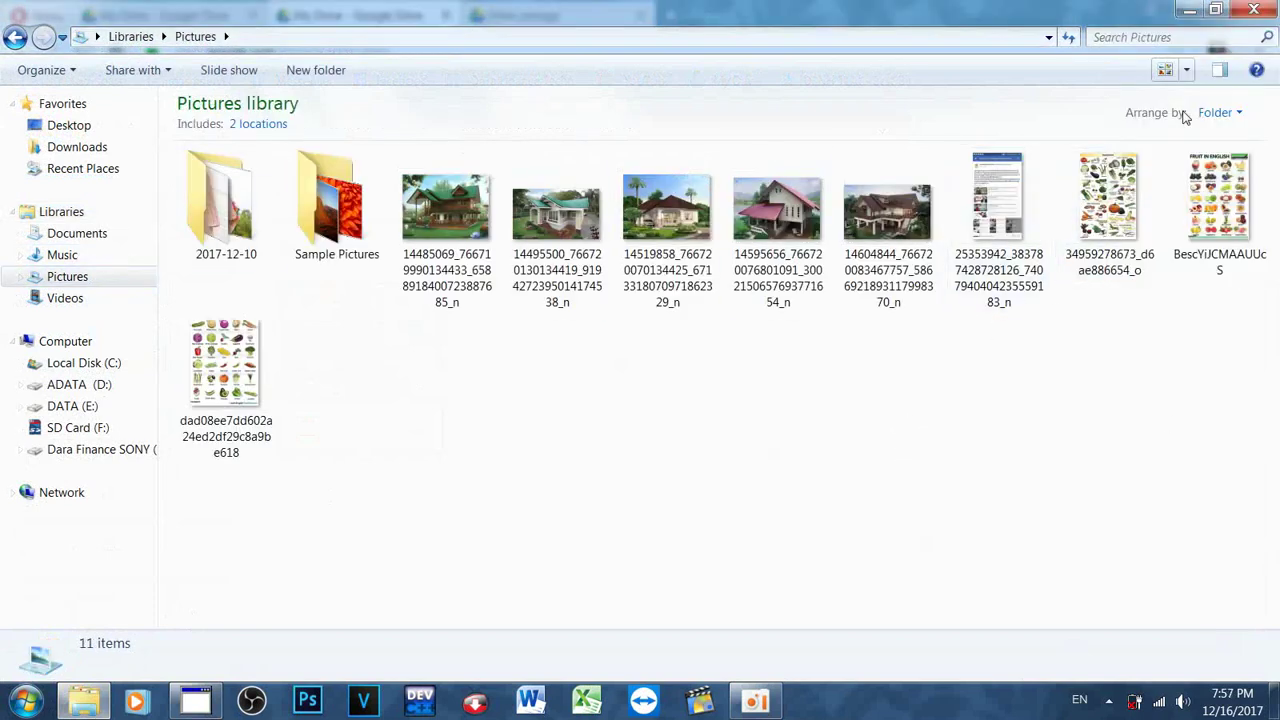
click(1188, 80)
click(1176, 156)
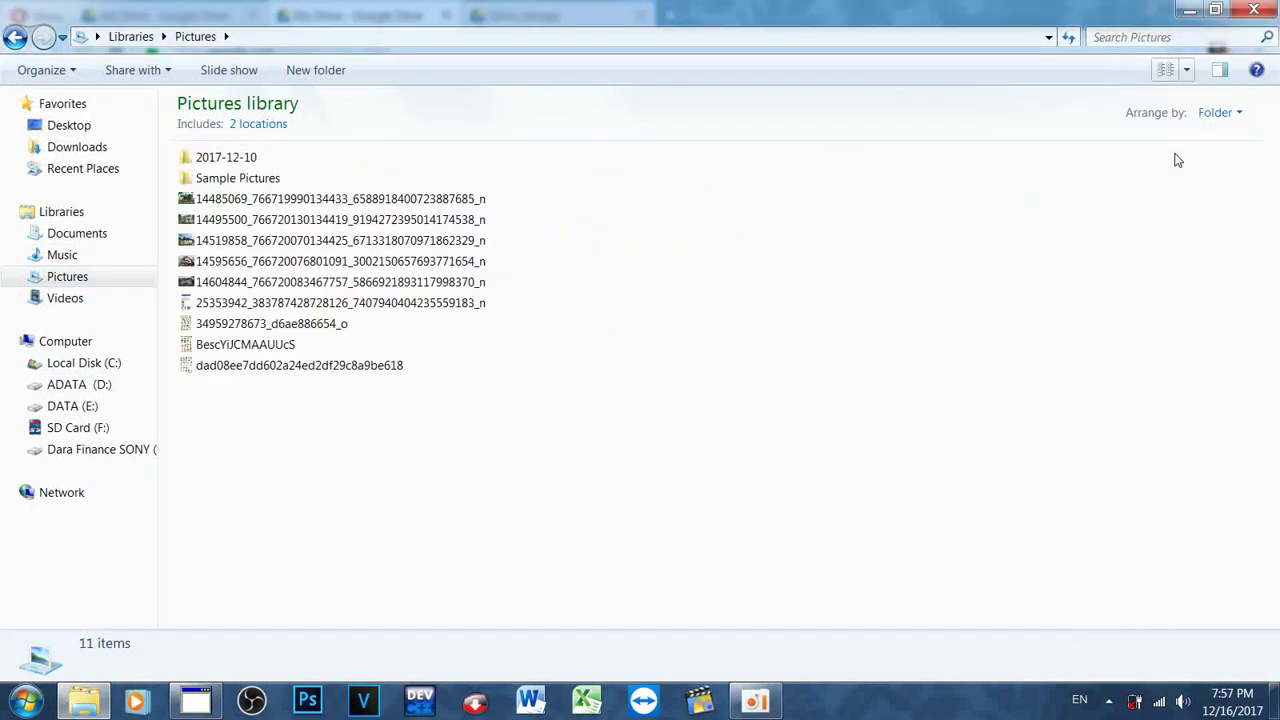
click(1189, 9)
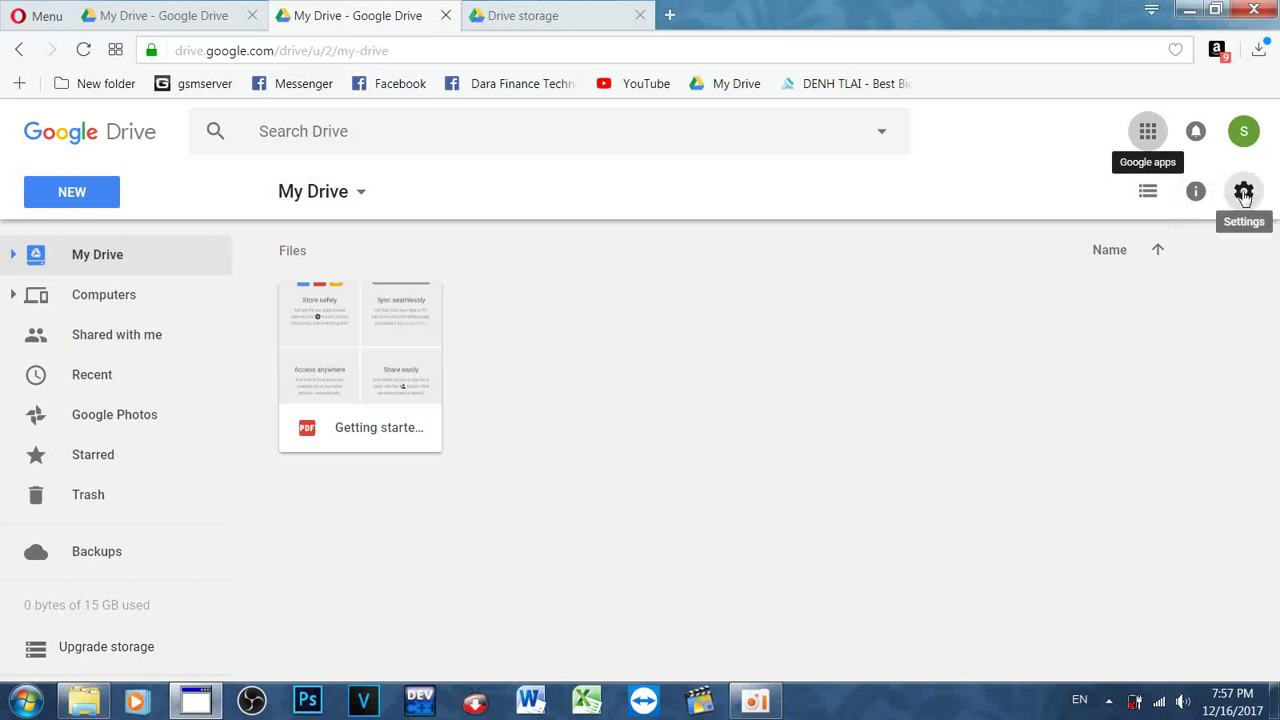
Step: Open Drive Settings from the gear menu and scroll through the General tab
click(1243, 197)
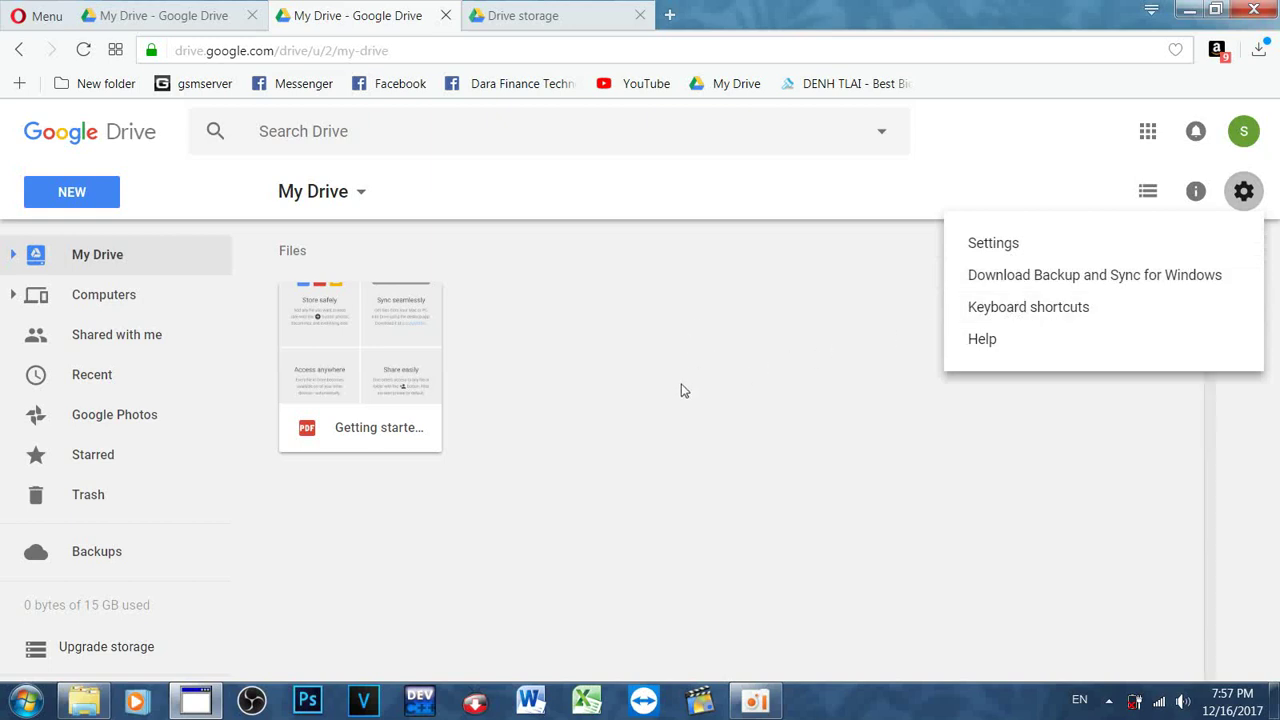
click(1005, 246)
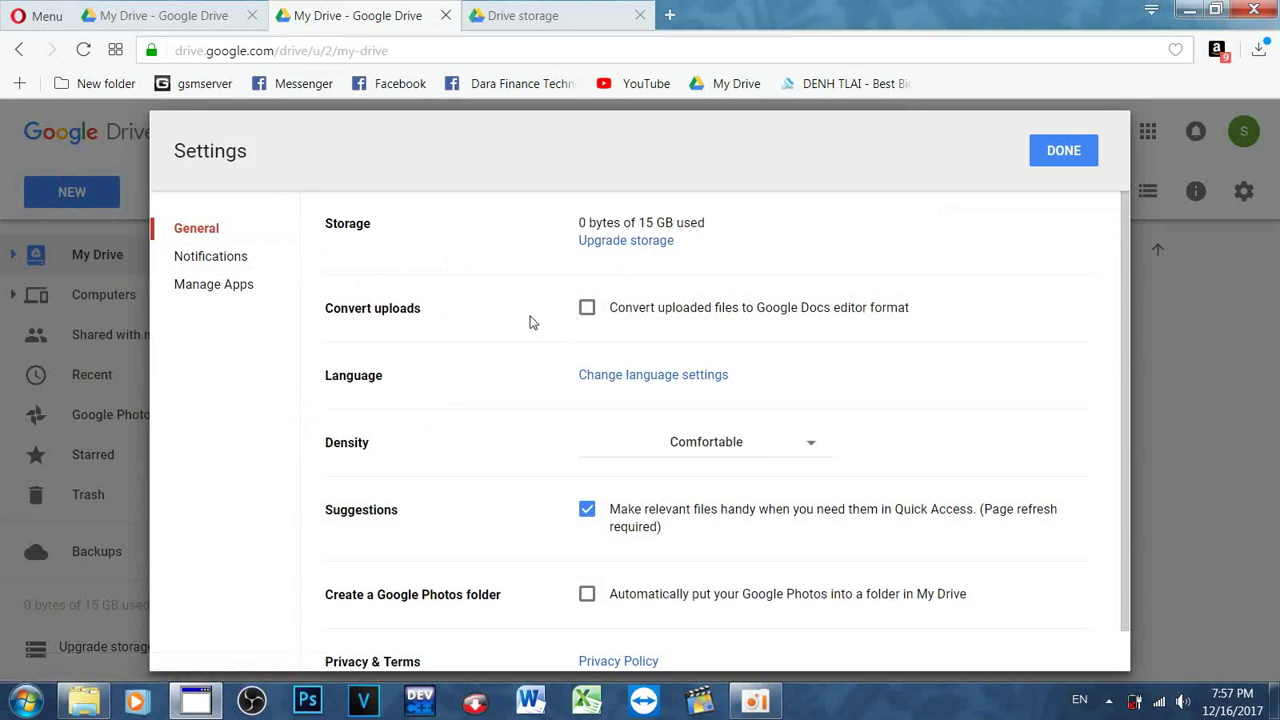
scroll(533, 320, down, 1)
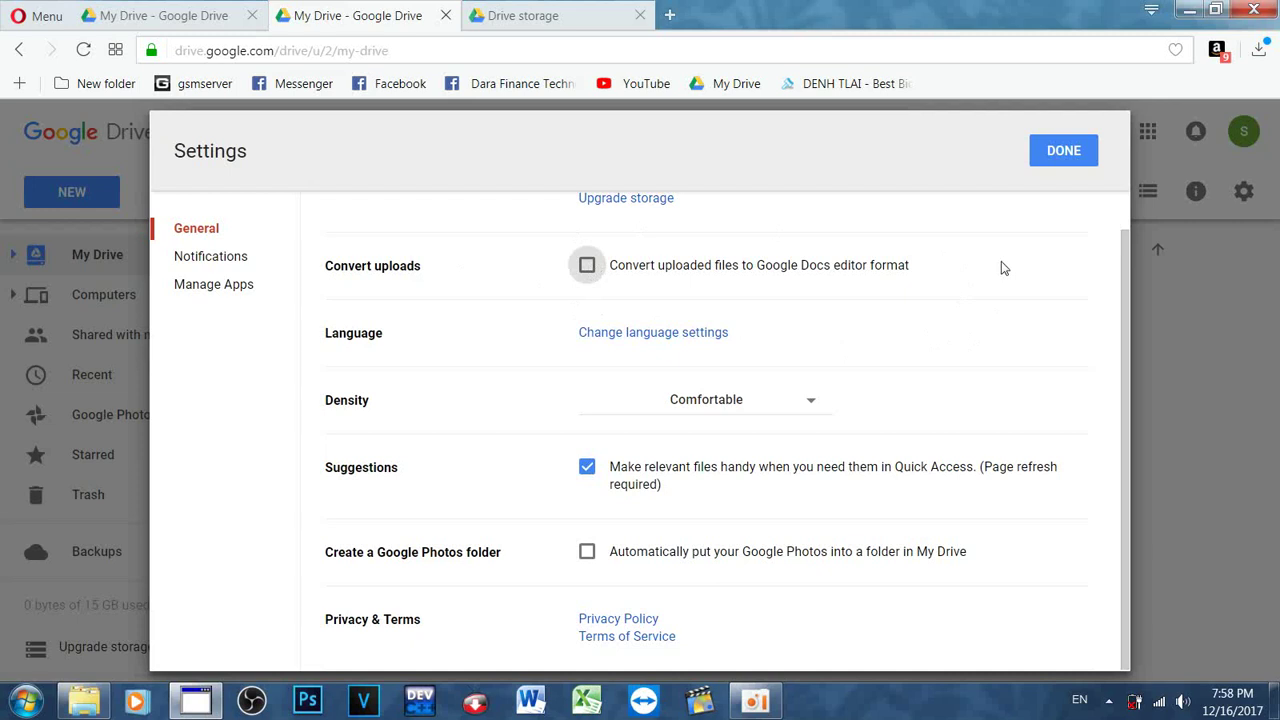
Step: Add Khmer as another language in the Google Account language settings
click(689, 333)
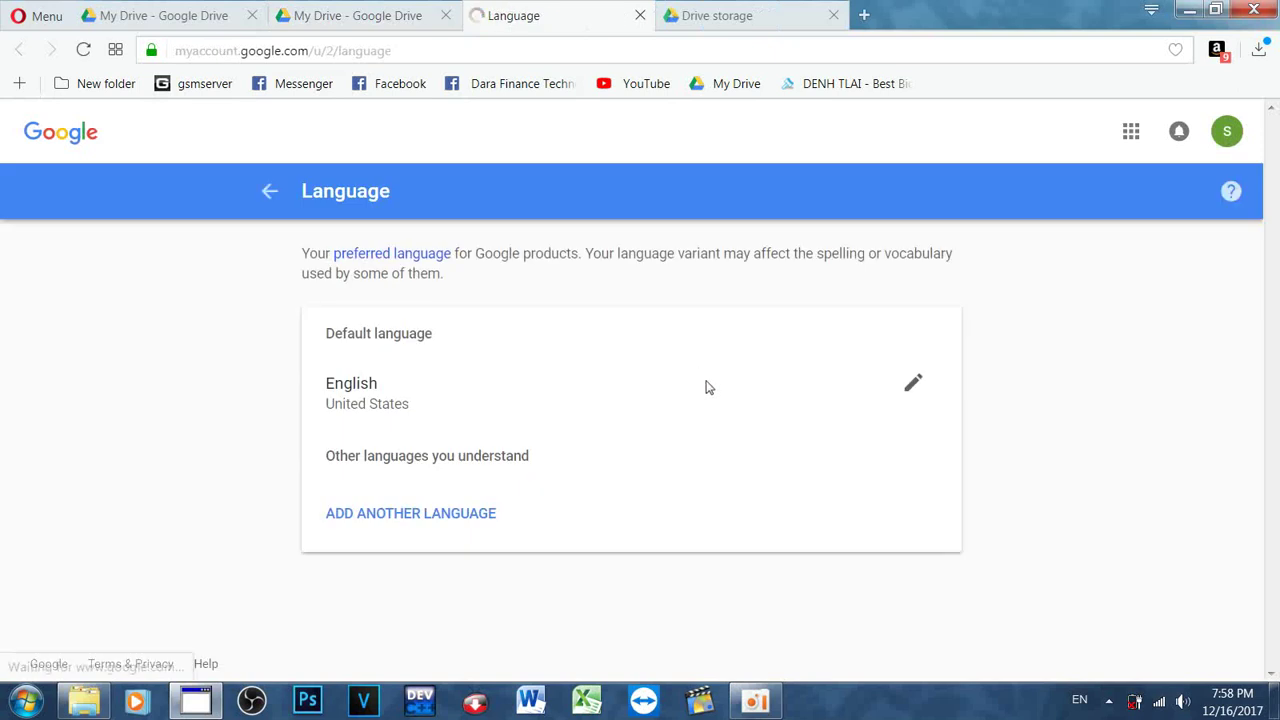
click(458, 522)
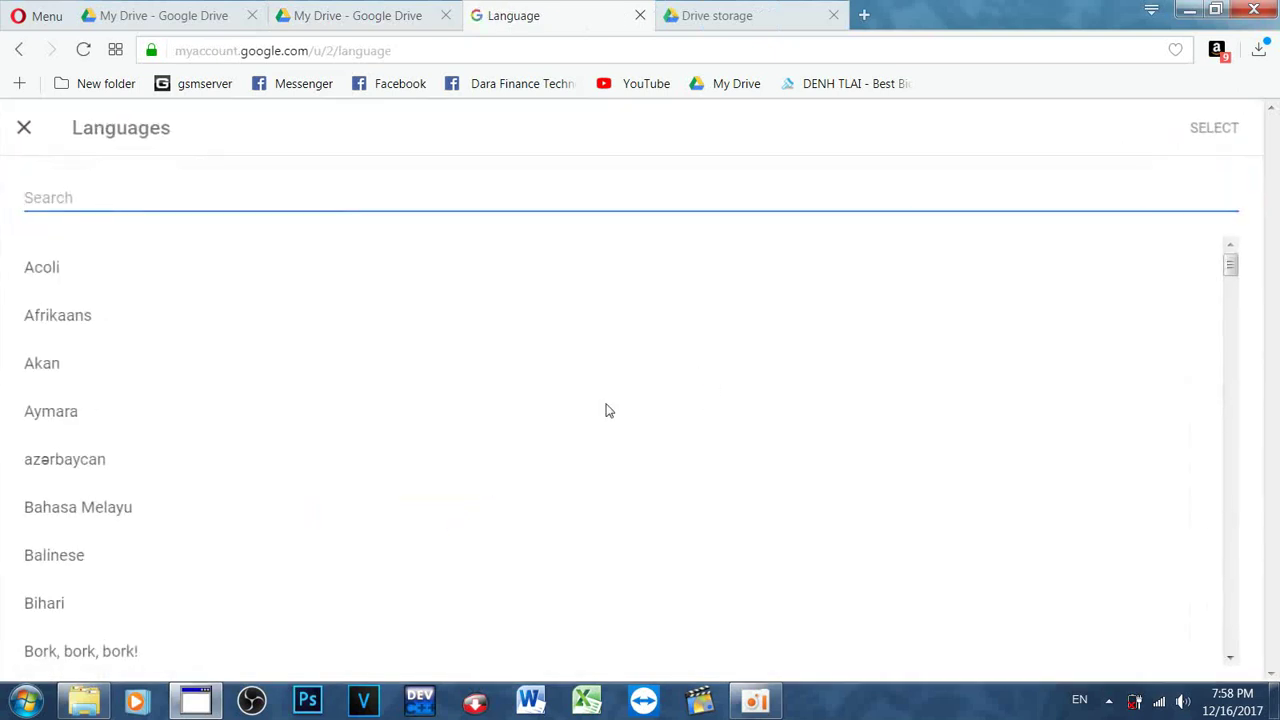
text(khm)
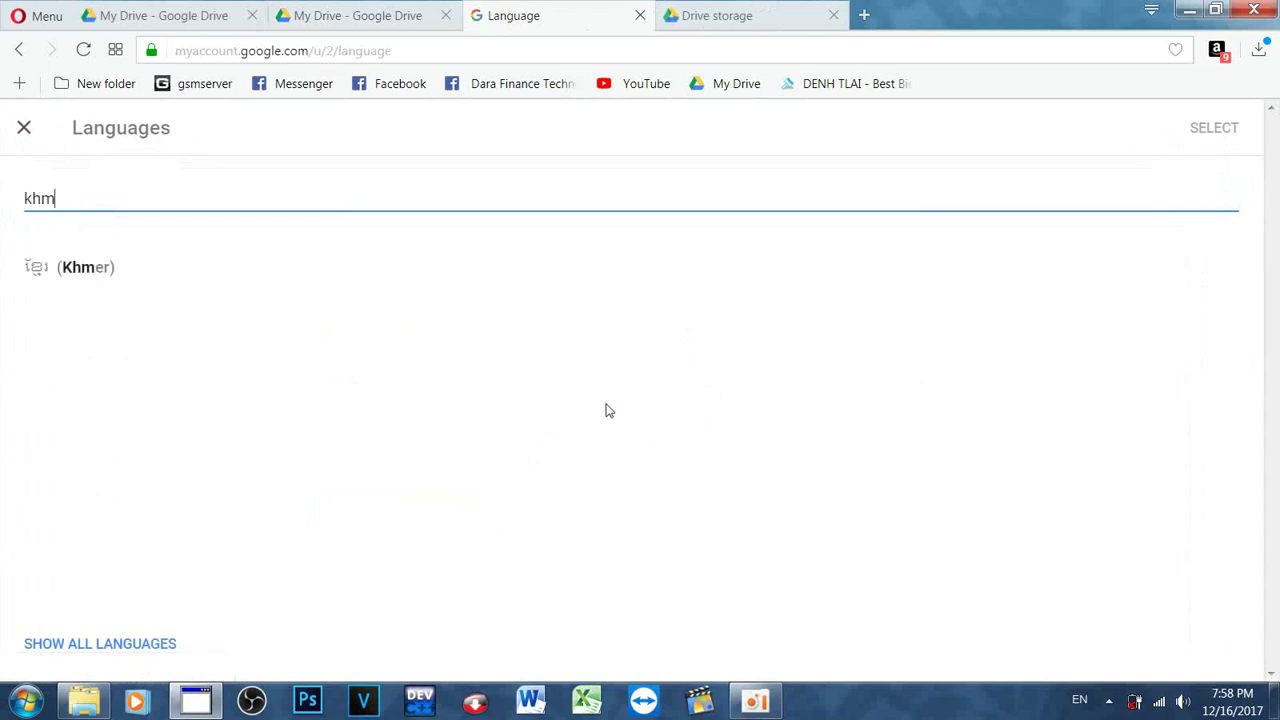
click(73, 277)
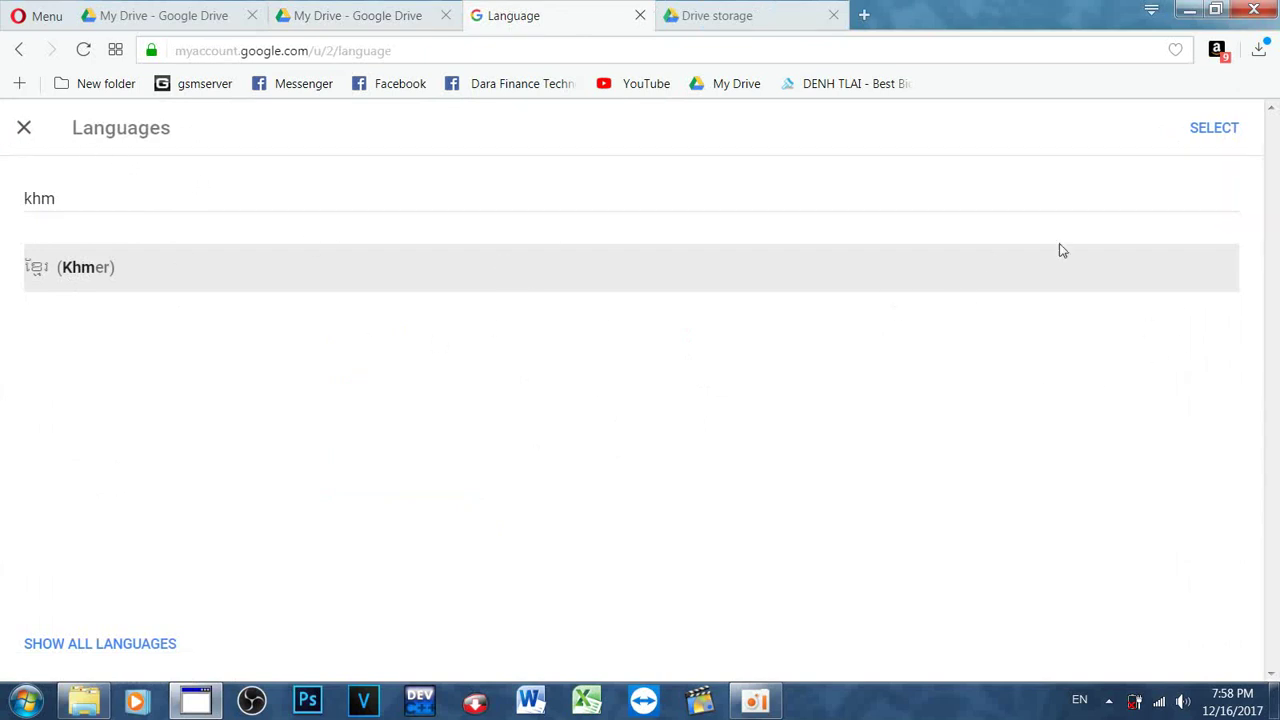
click(1216, 132)
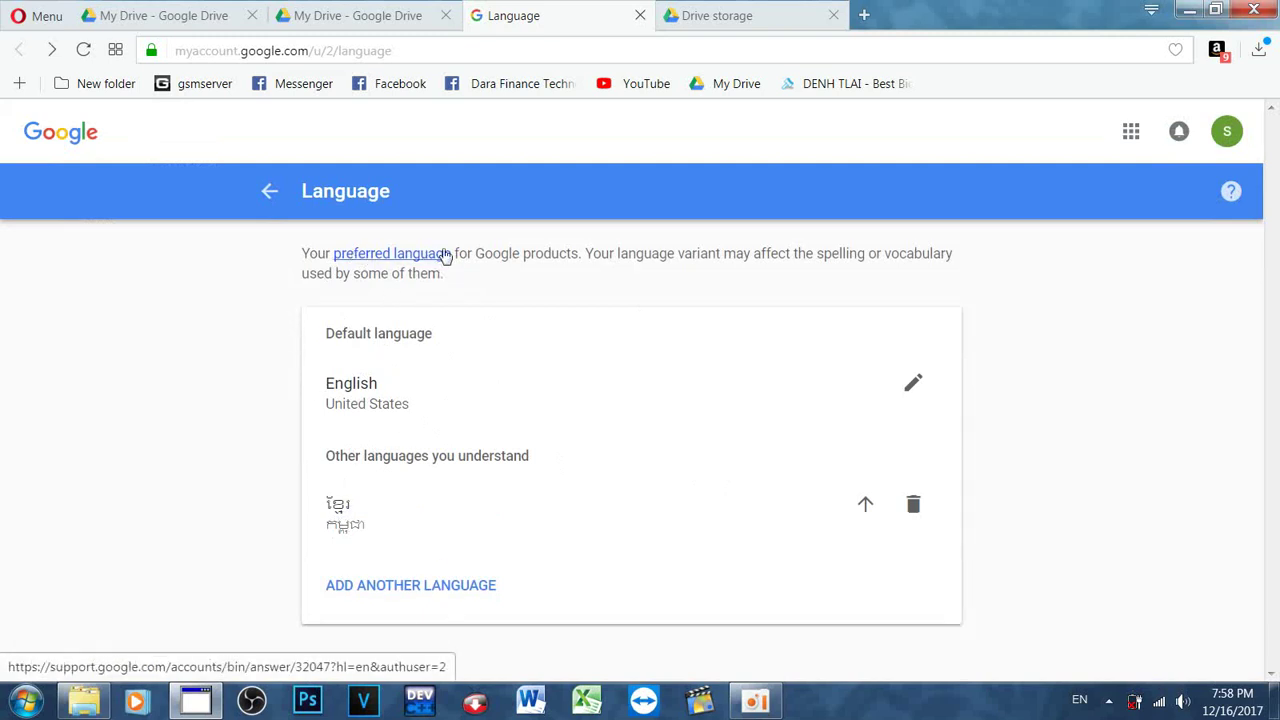
Step: Go back to Google Drive, reopen Settings and scroll the General tab
click(272, 193)
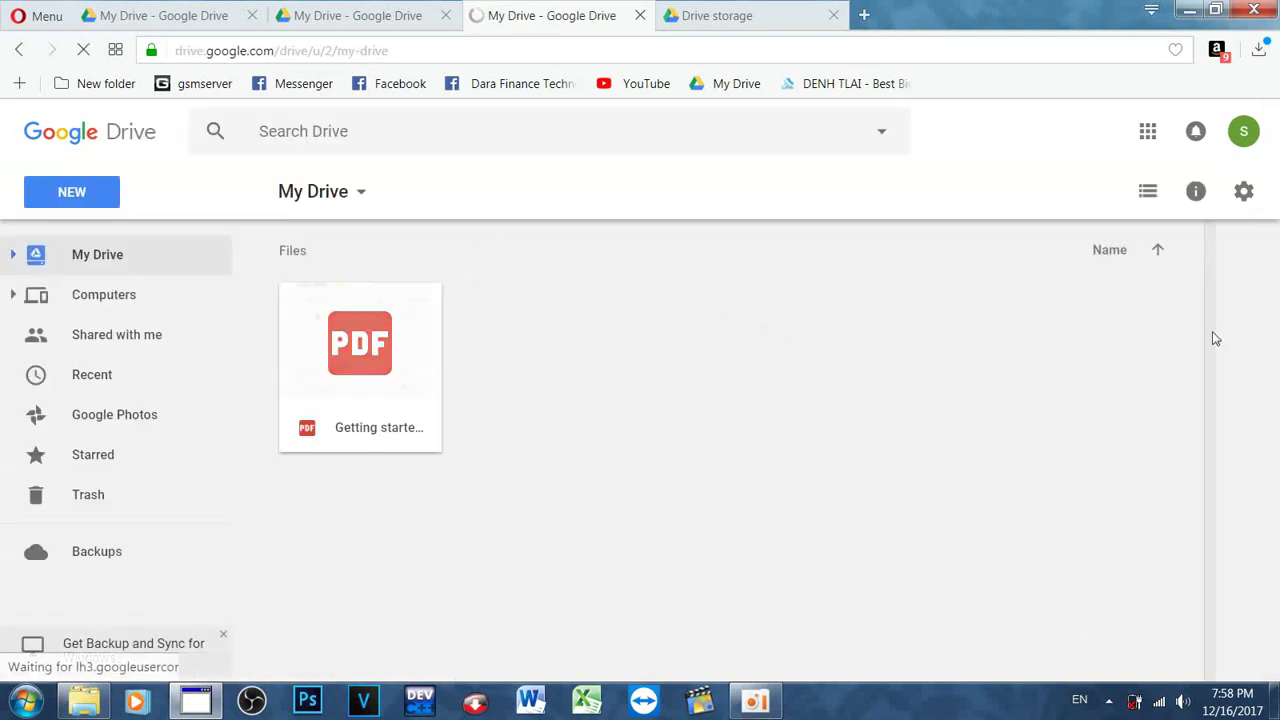
click(1243, 192)
click(1010, 248)
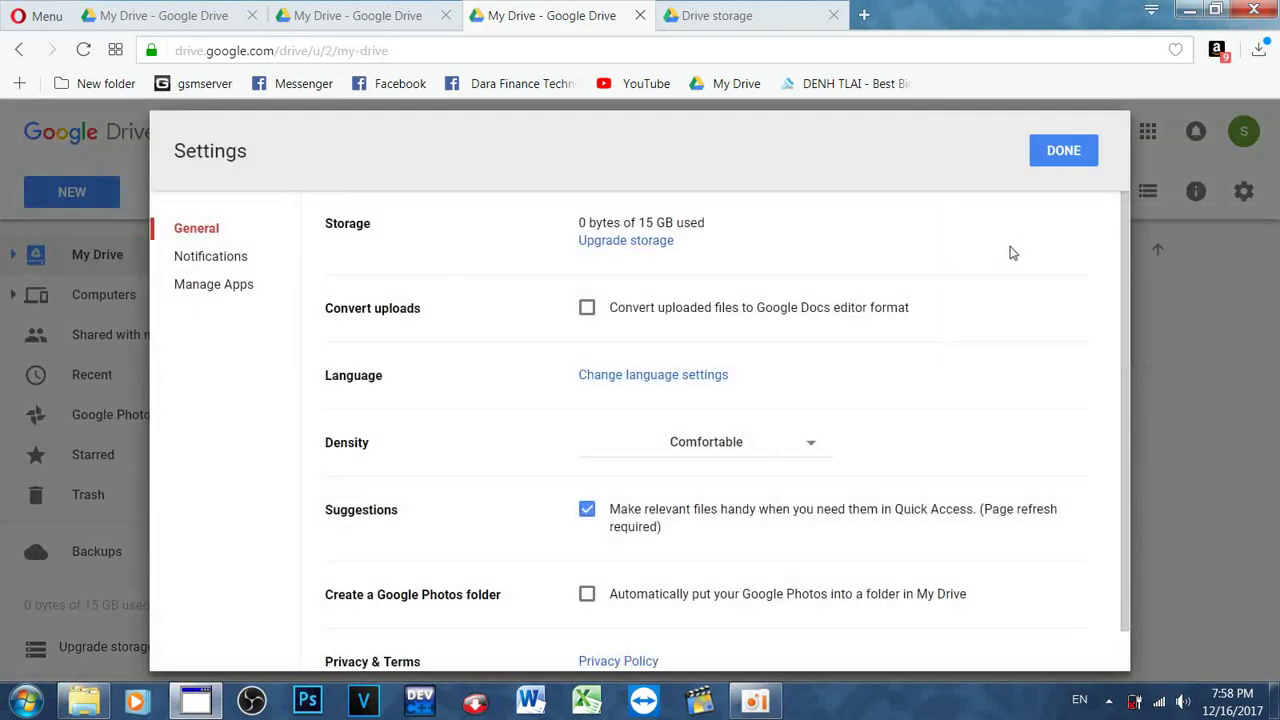
scroll(960, 330, down, 1)
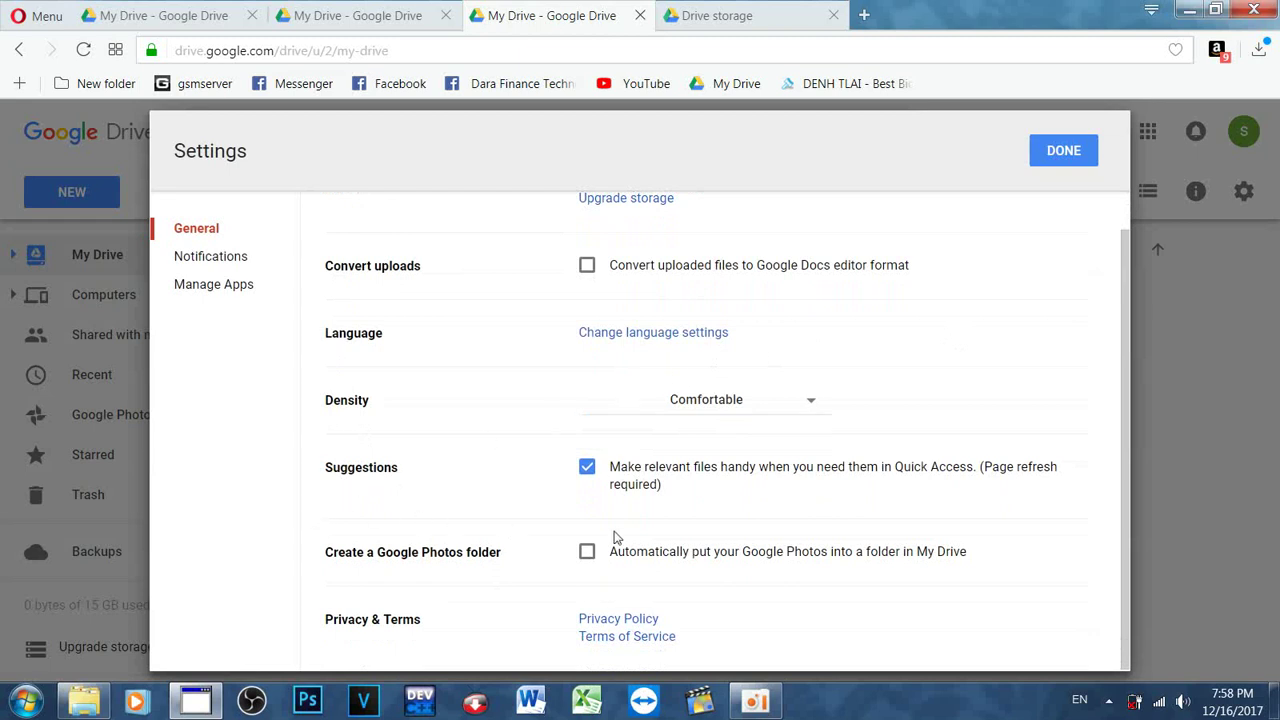
Step: Check the Notifications and Manage Apps settings pages, then close Settings with DONE
click(203, 266)
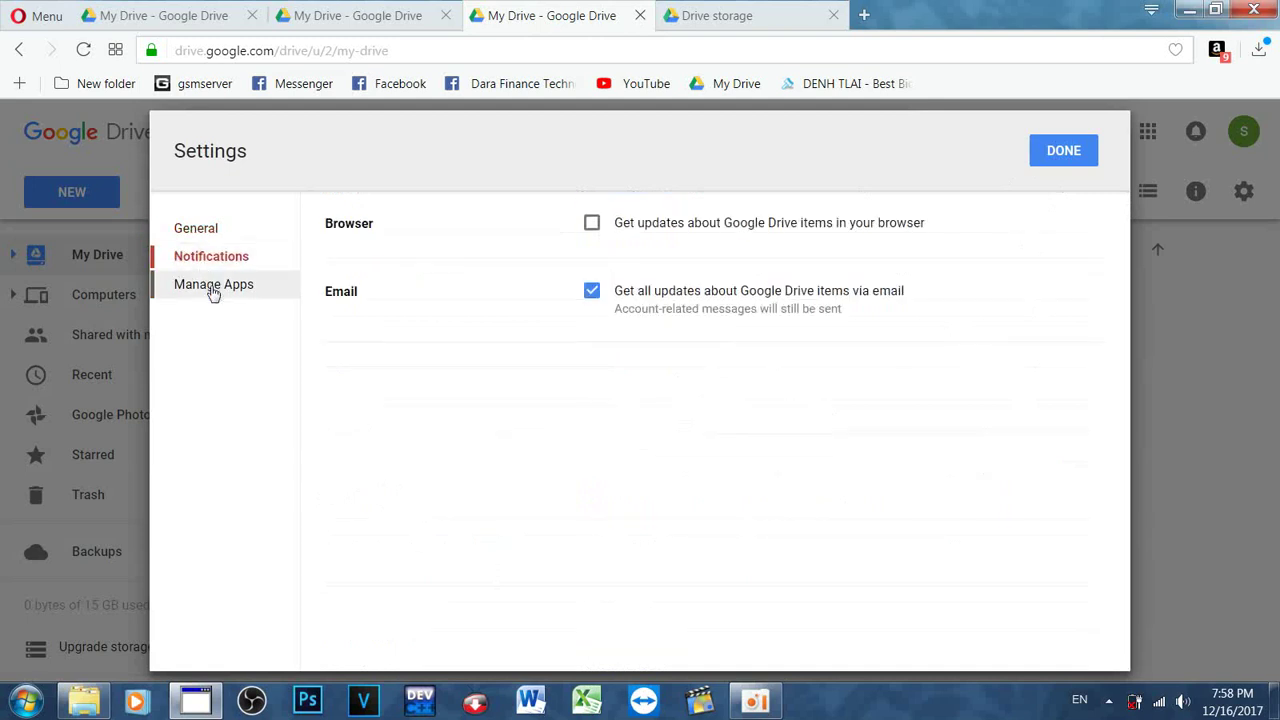
click(214, 287)
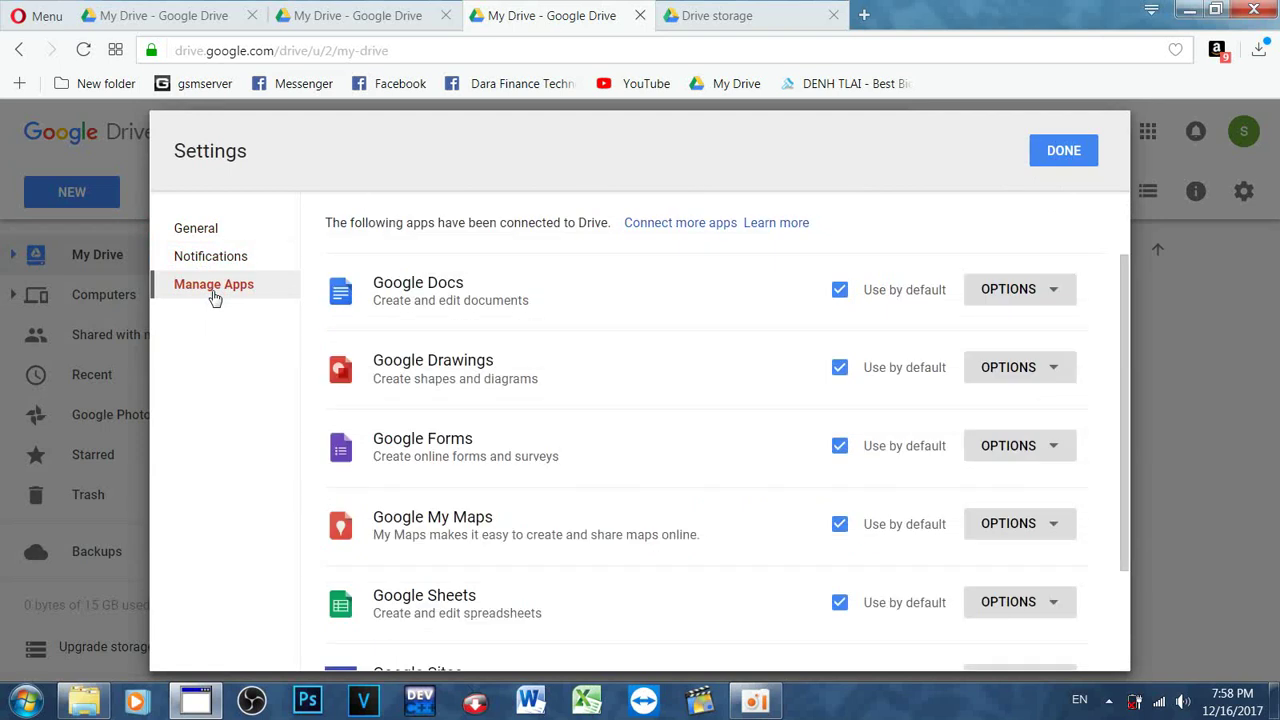
scroll(805, 505, down, 3)
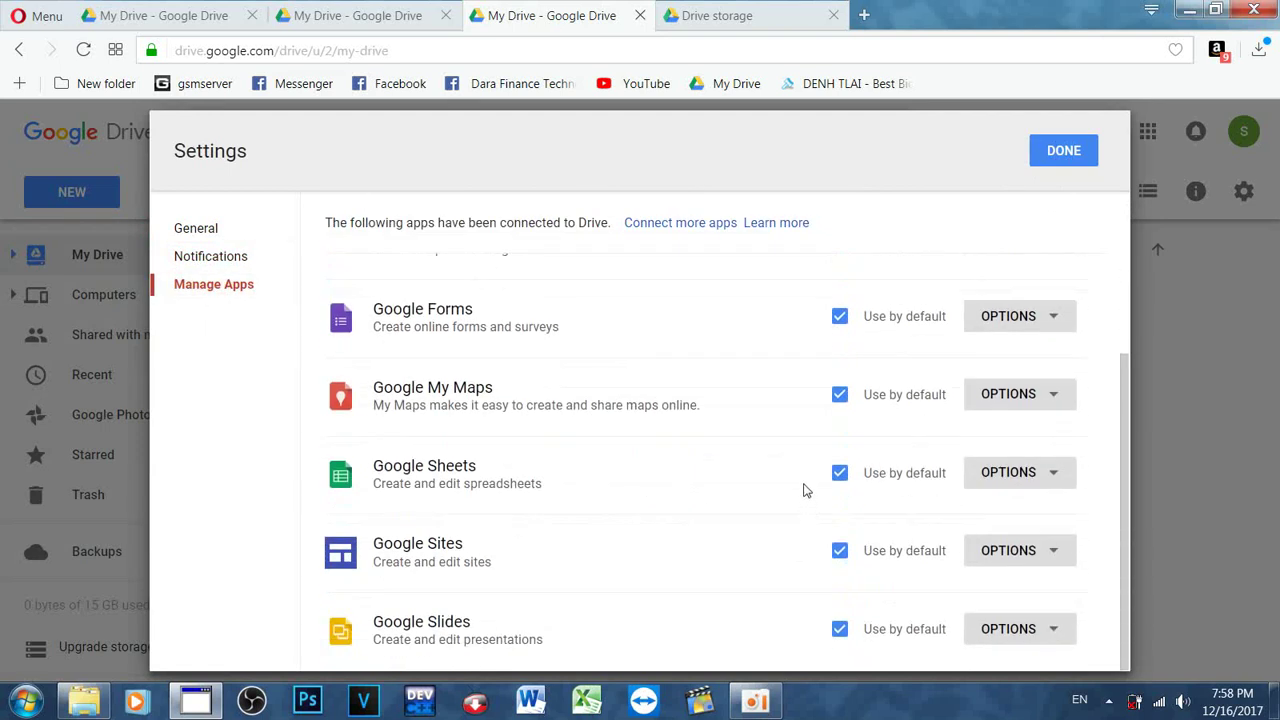
click(1060, 150)
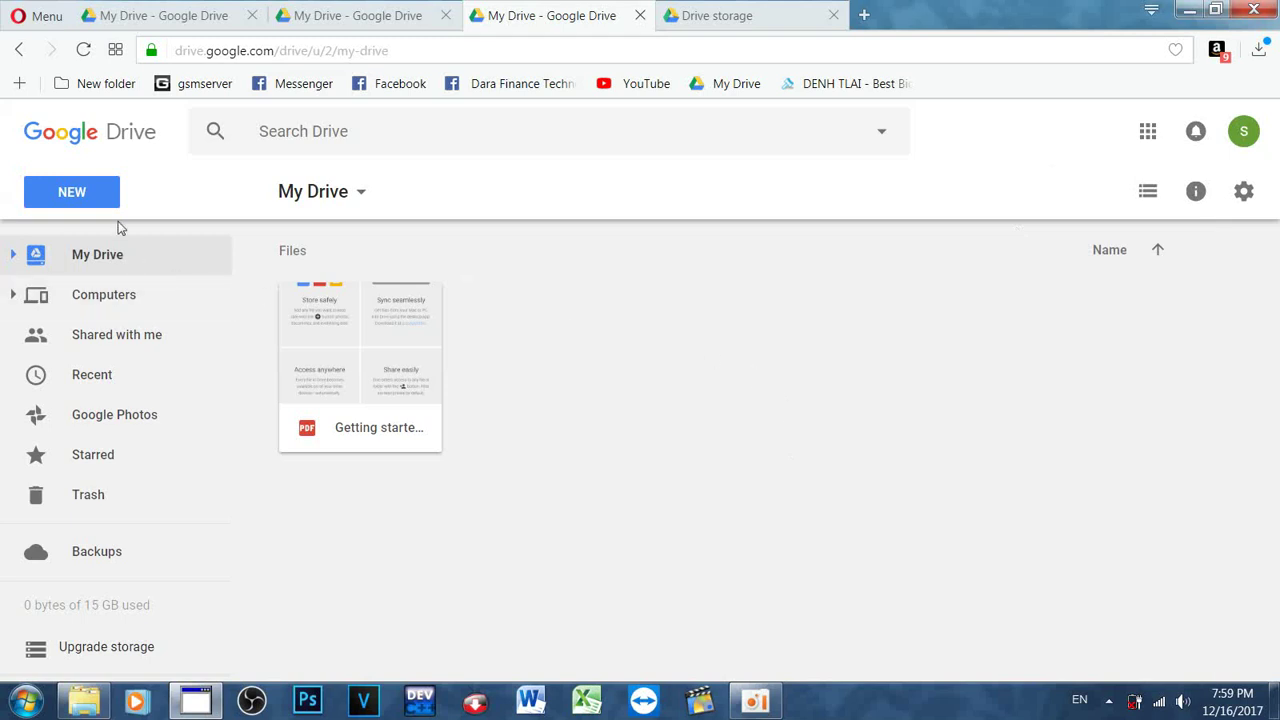
Step: Upload the water-buffalo photo from the Desktop via NEW > File upload
click(68, 194)
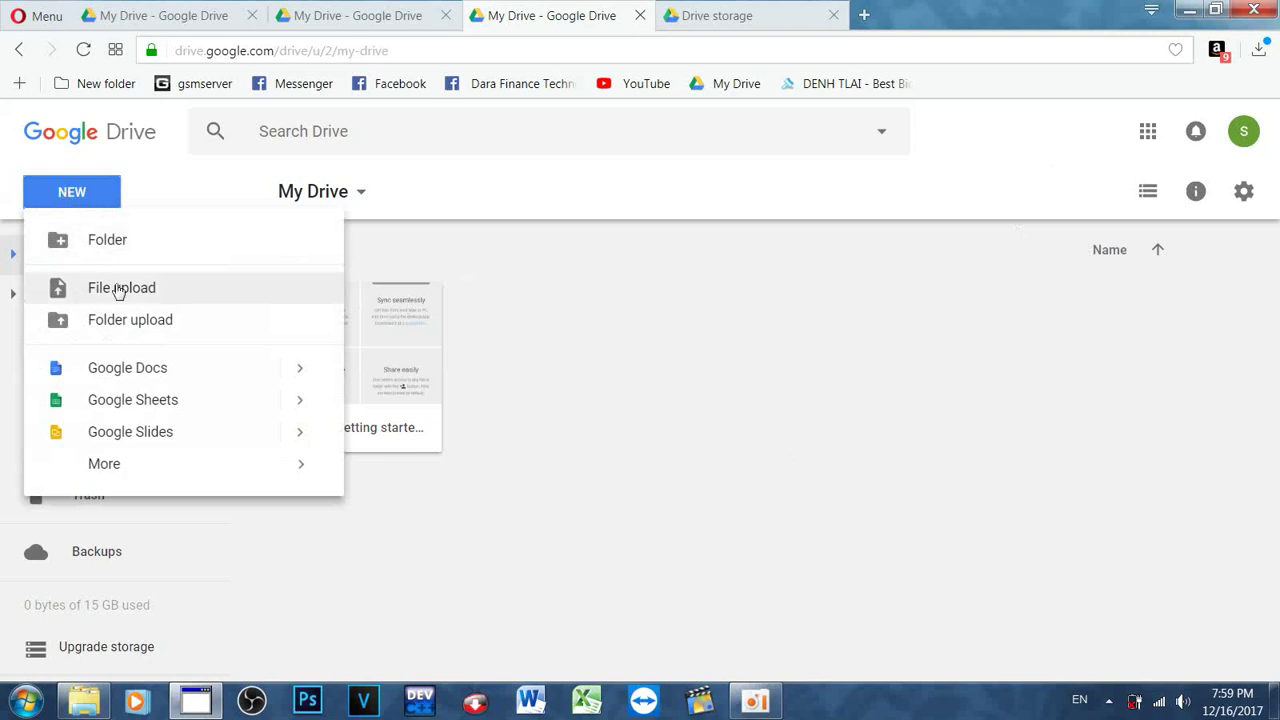
click(121, 293)
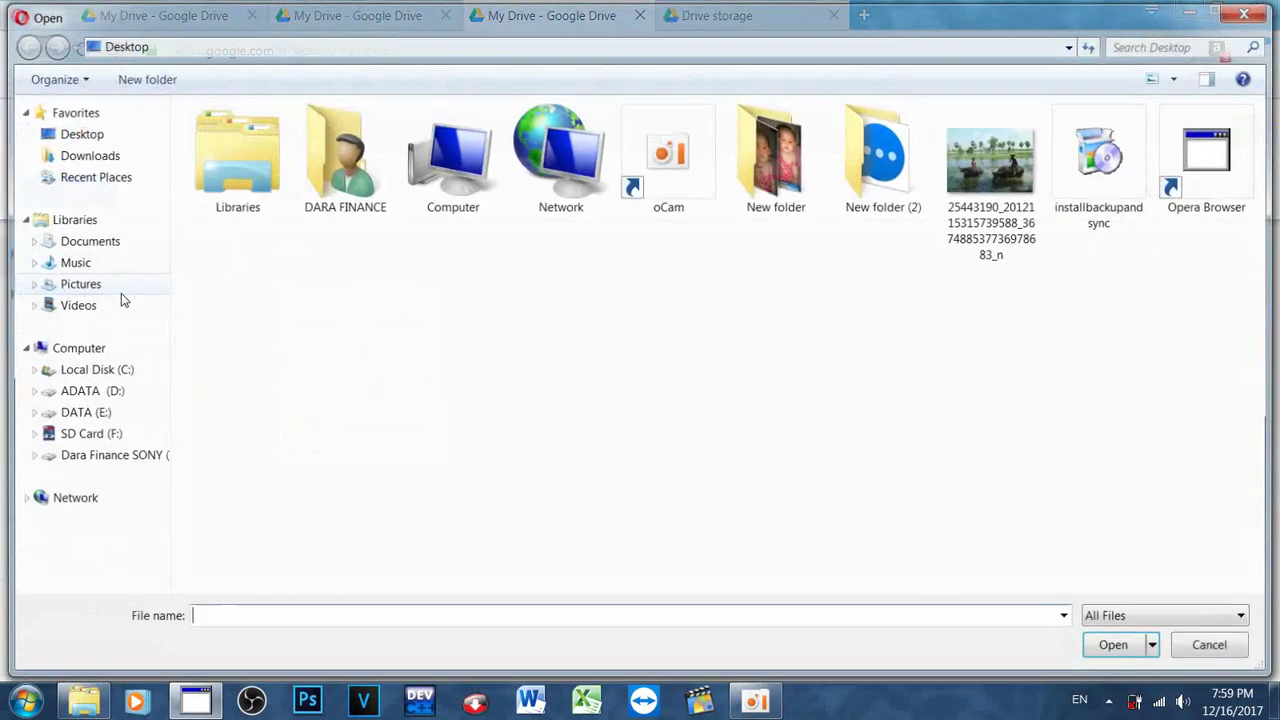
click(1006, 200)
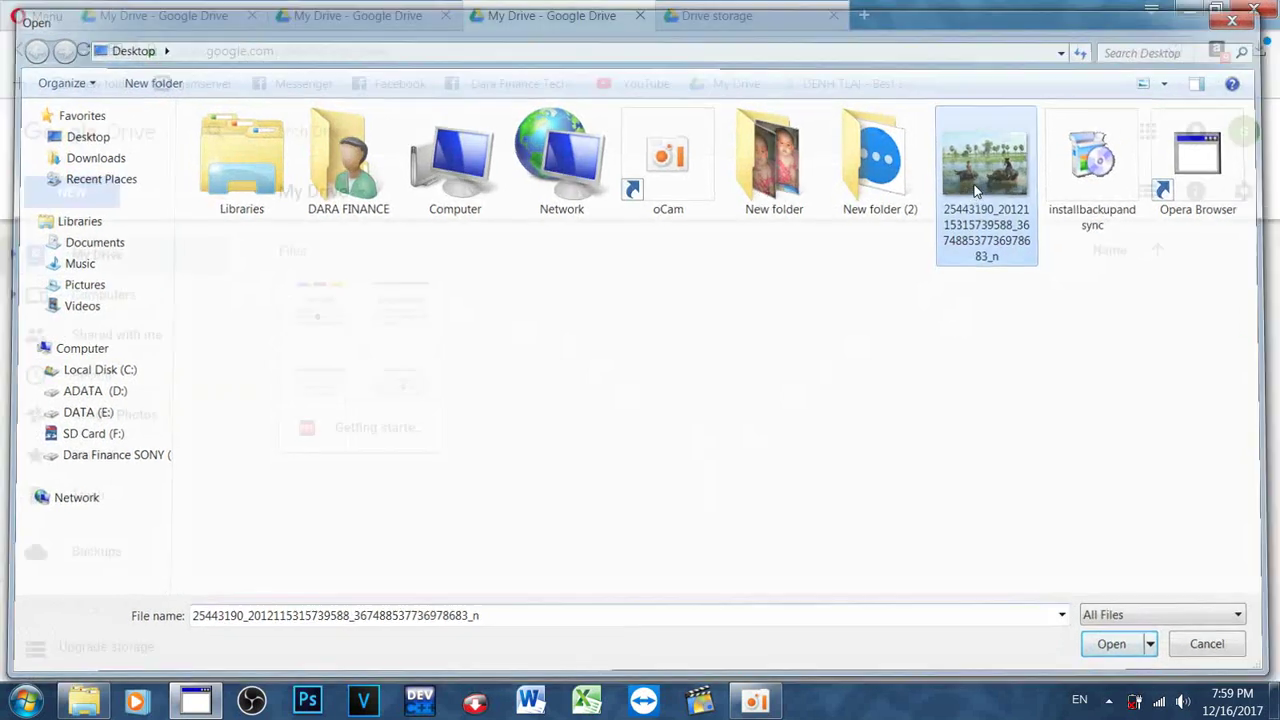
double_click(975, 192)
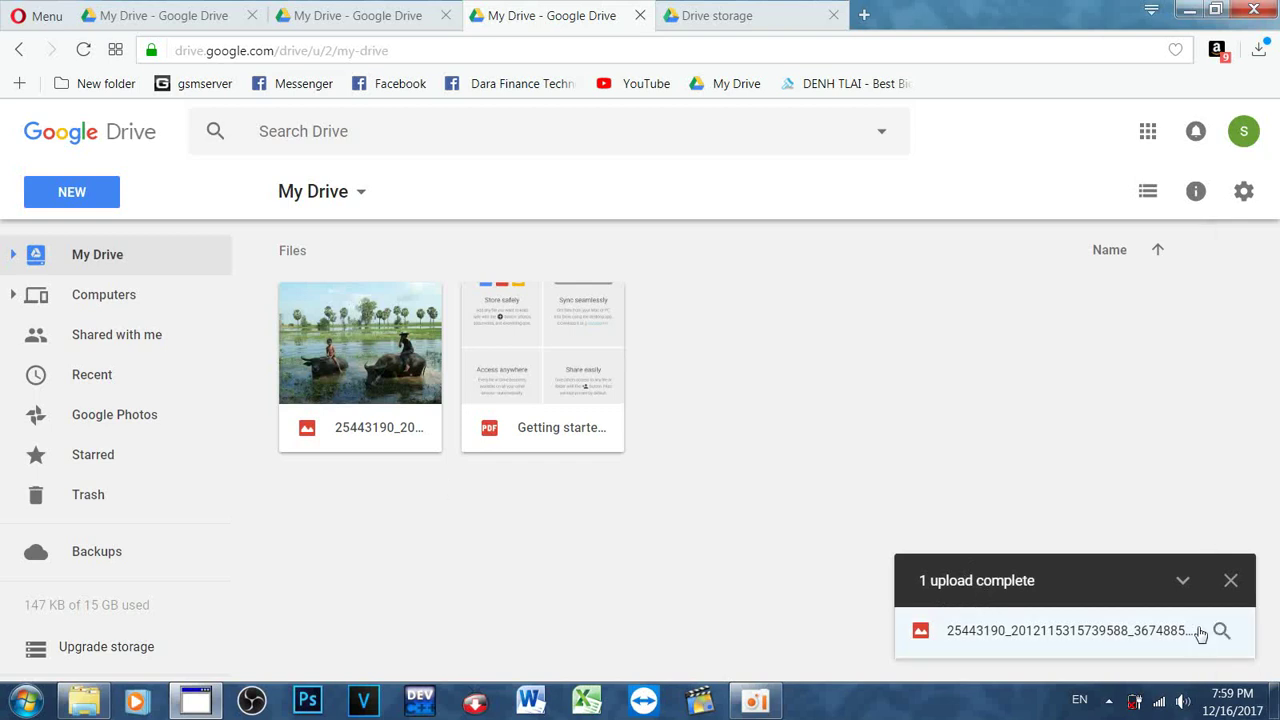
Step: Preview the uploaded water-buffalo photo full-size and download a copy
double_click(380, 370)
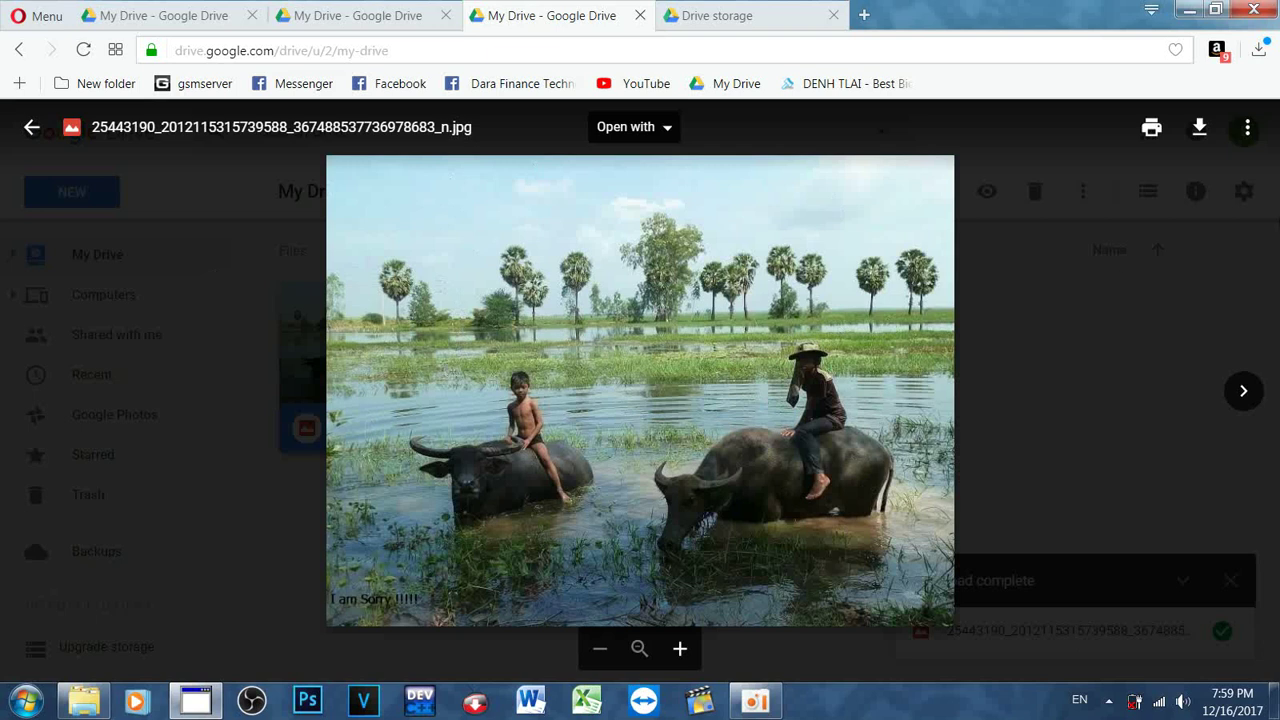
click(1199, 133)
Step: Exit the photo preview, dismiss the upload-complete notice, and bring up the NEW menu
click(27, 128)
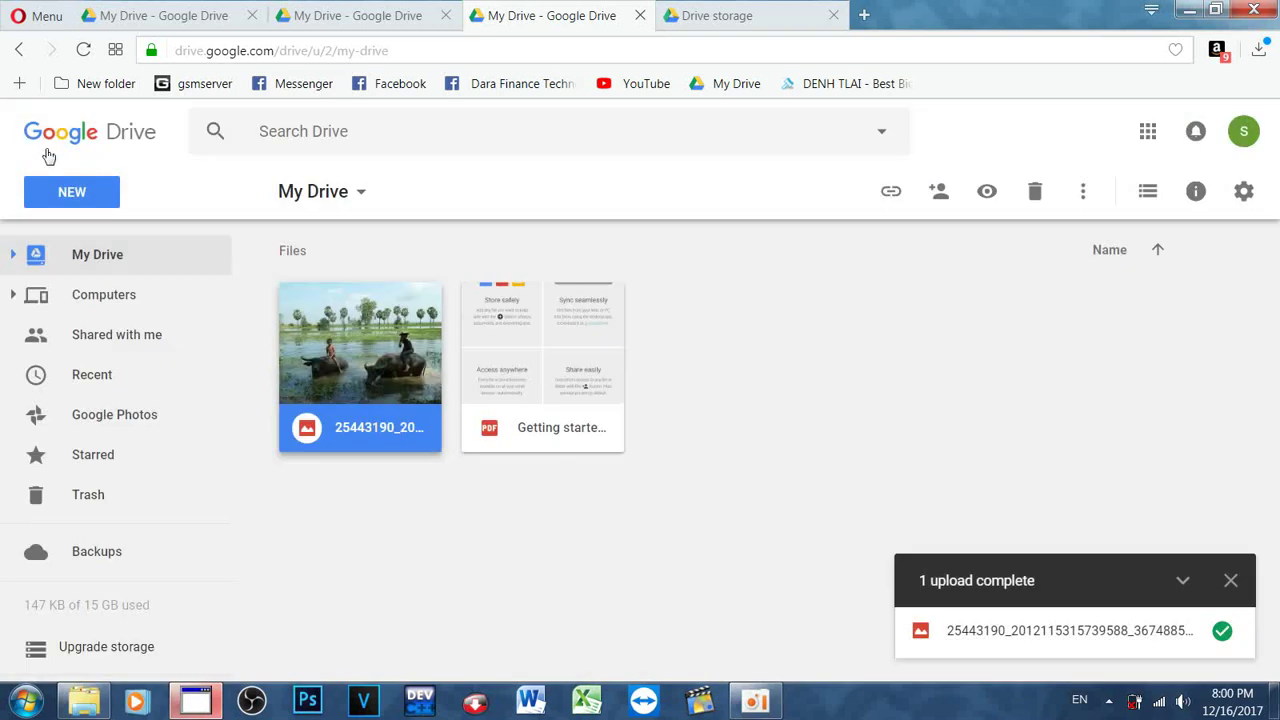
click(1231, 581)
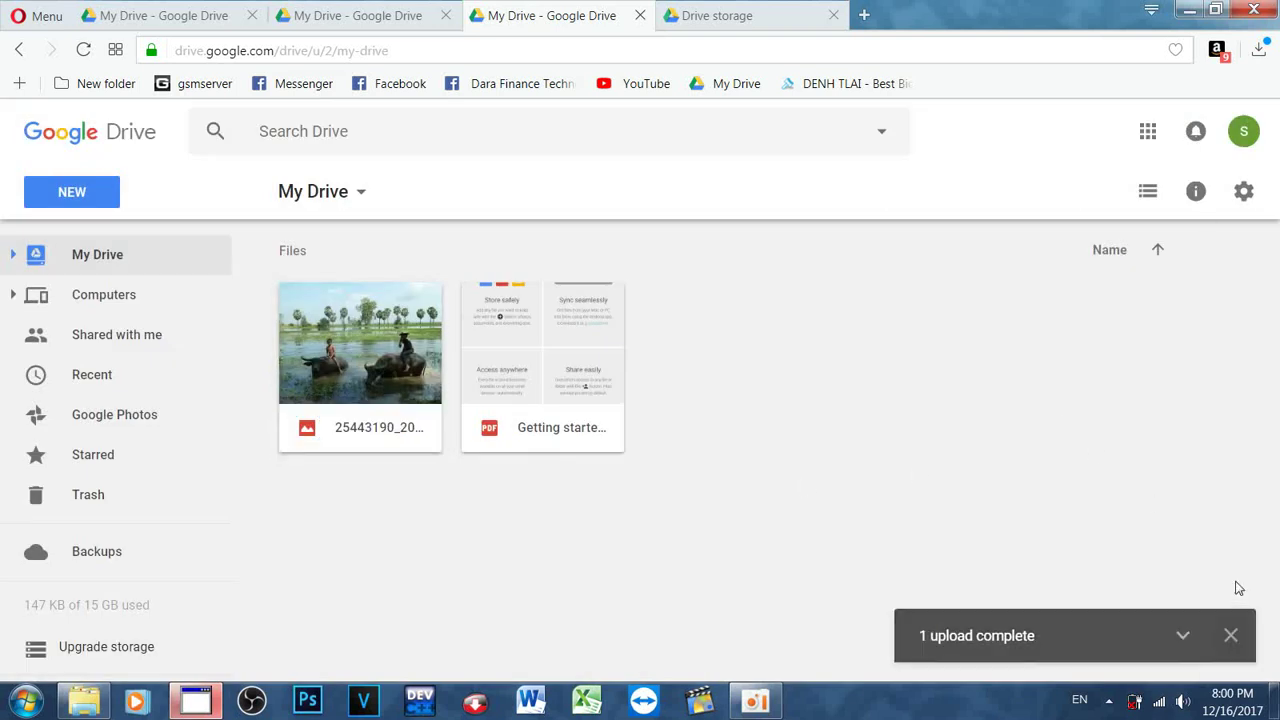
click(87, 205)
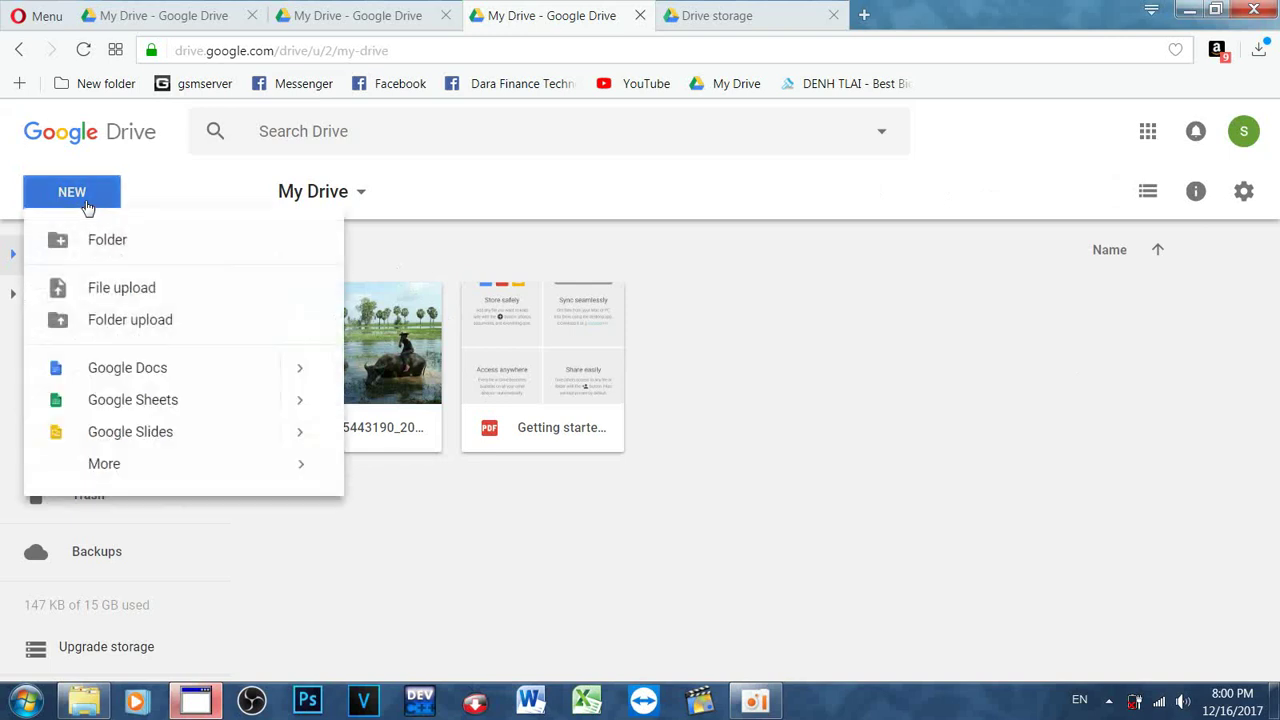
Step: Start a folder upload, expand New folder in Browse For Folder, then cancel without uploading
click(121, 330)
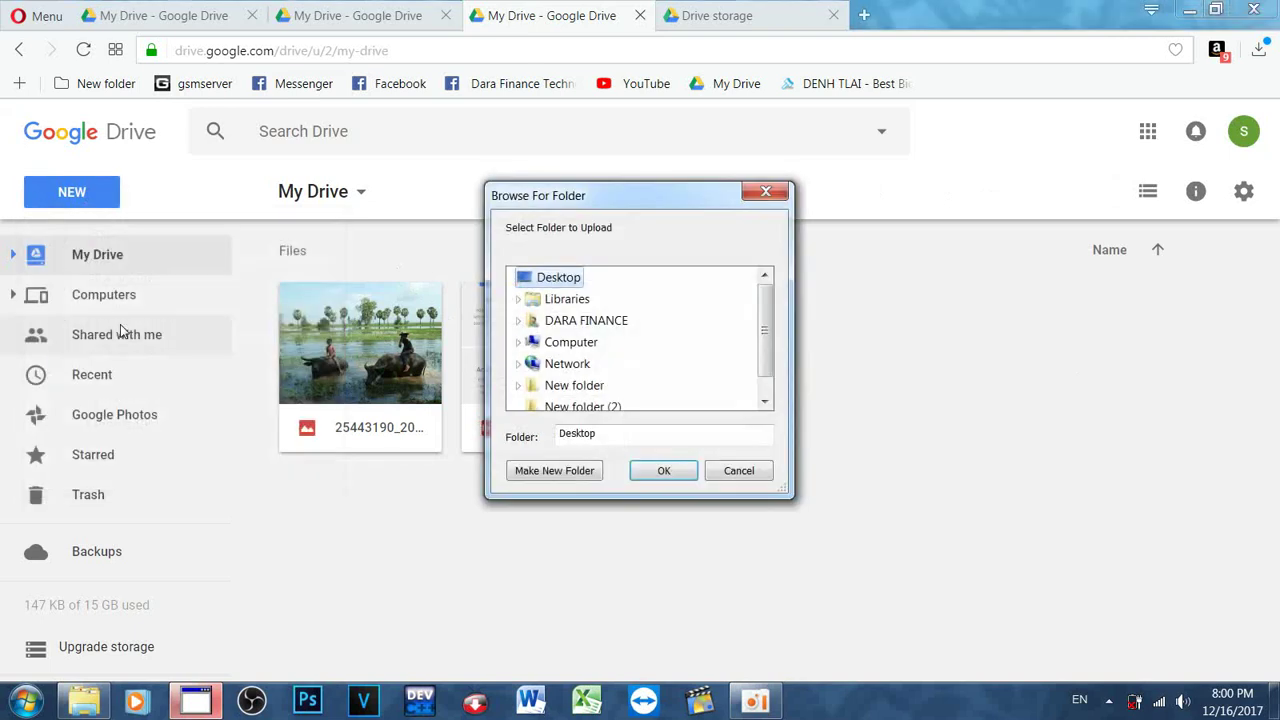
scroll(700, 364, down, 1)
scroll(700, 364, up, 1)
scroll(700, 364, down, 1)
double_click(566, 366)
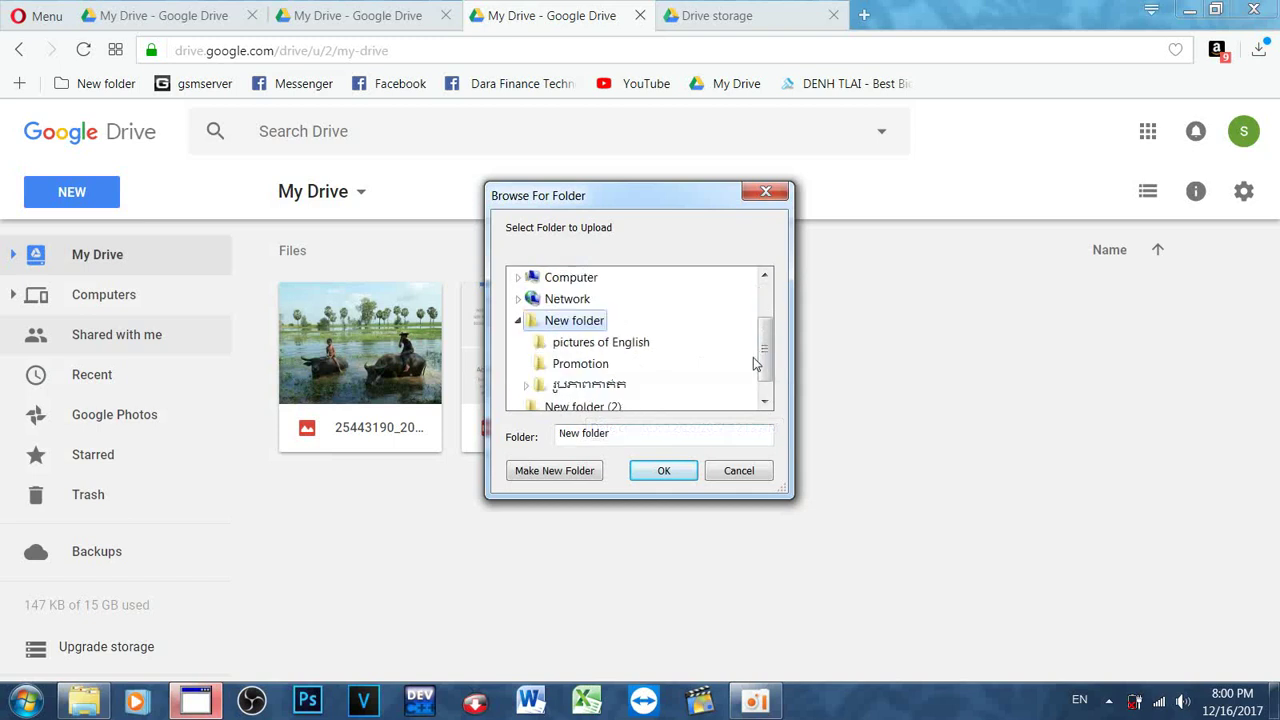
scroll(746, 366, down, 1)
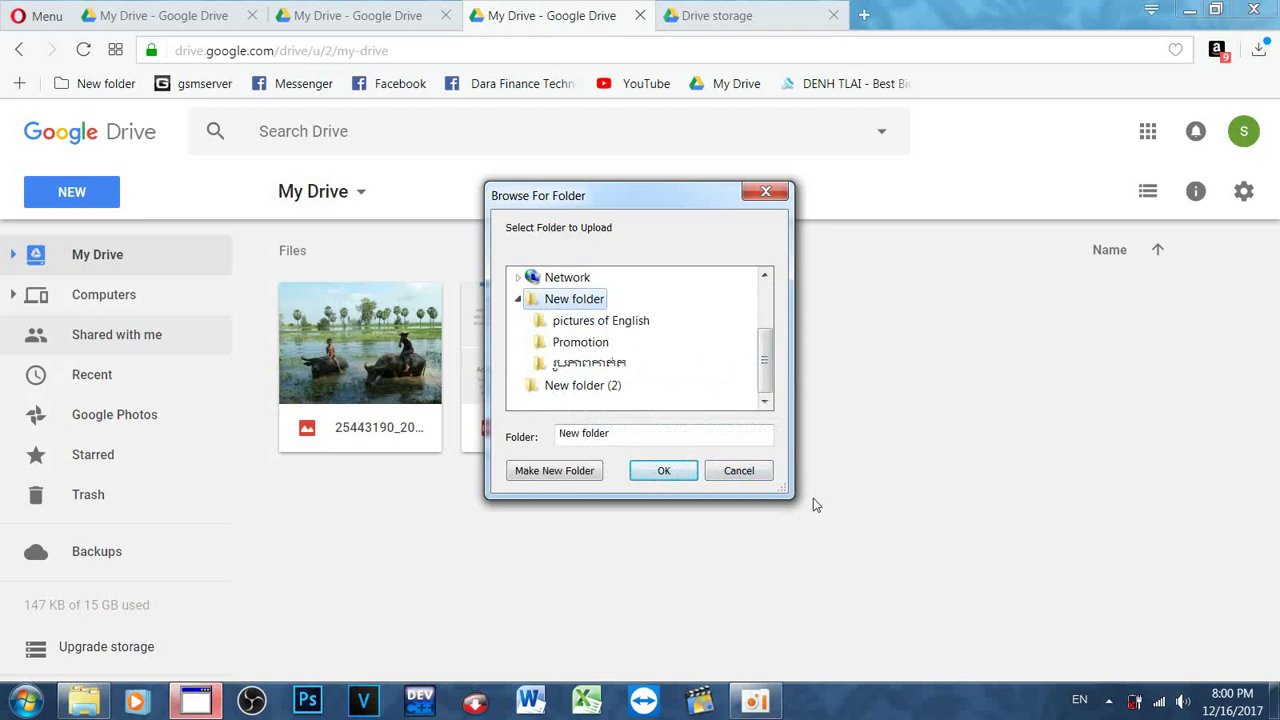
click(740, 474)
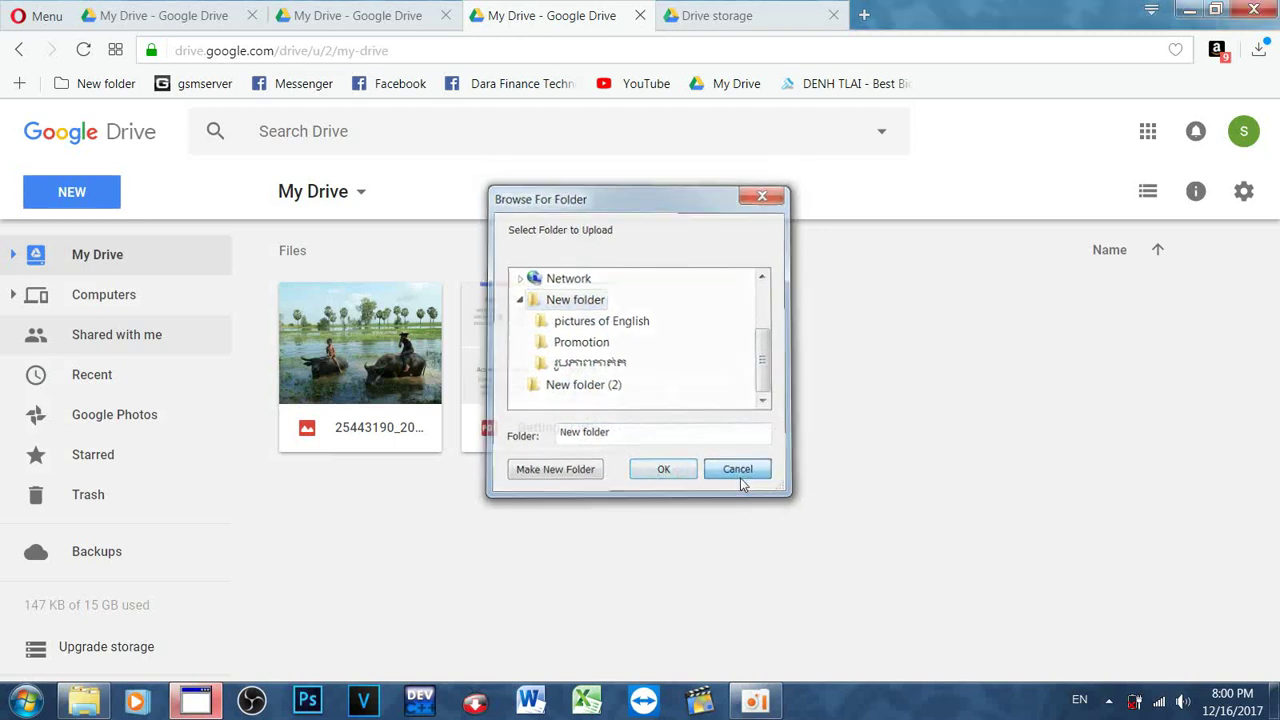
Step: Create a folder named 'Firmware' in My Drive, replacing the default 'Untitled folder' name
click(64, 204)
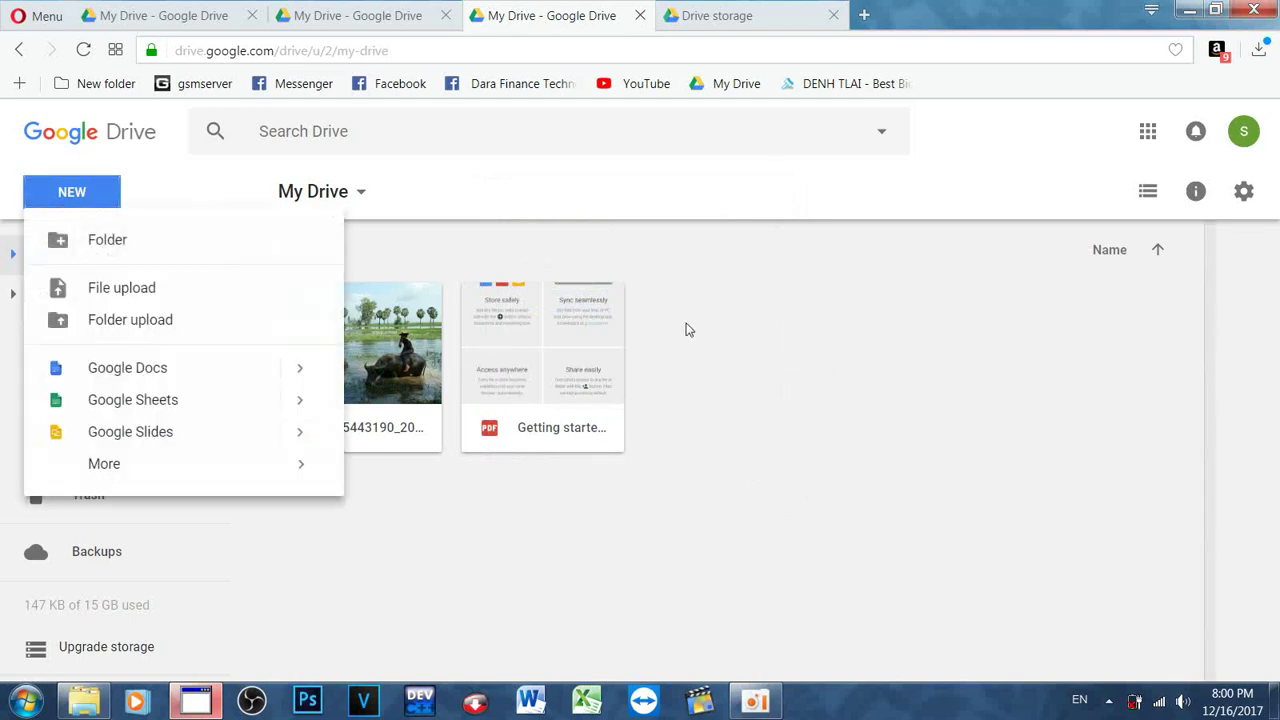
click(134, 252)
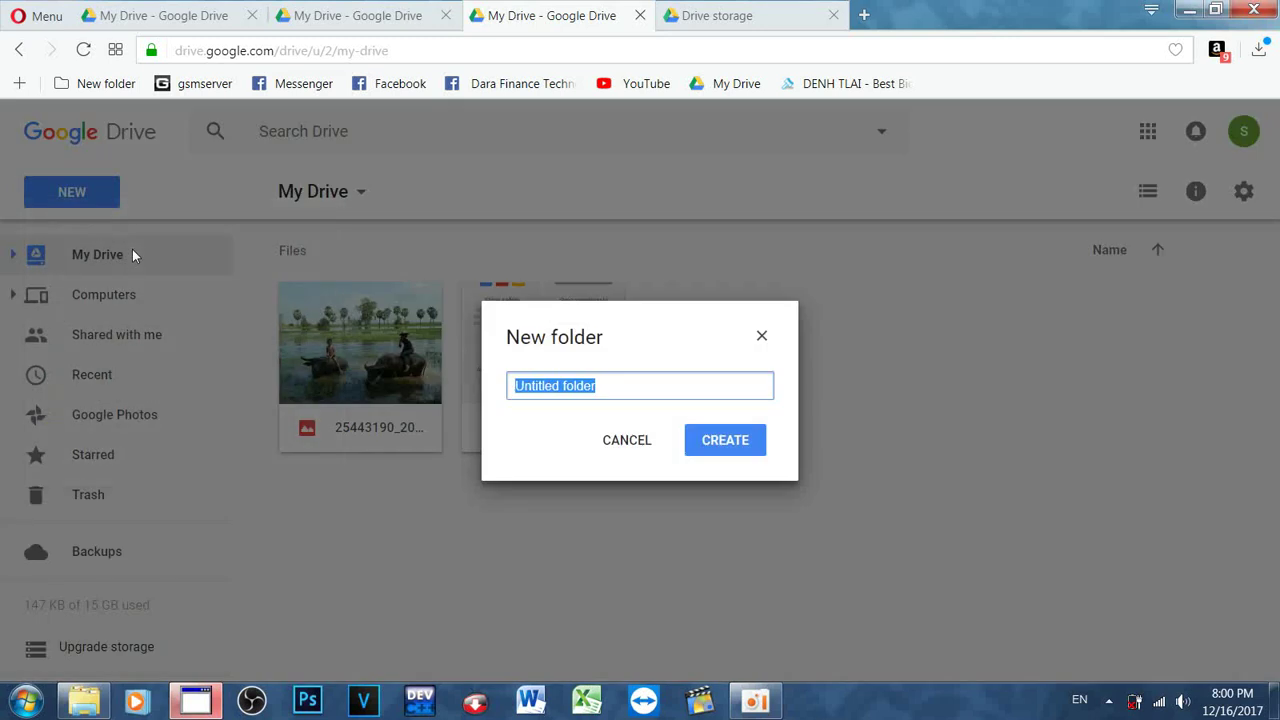
key(BackSpace)
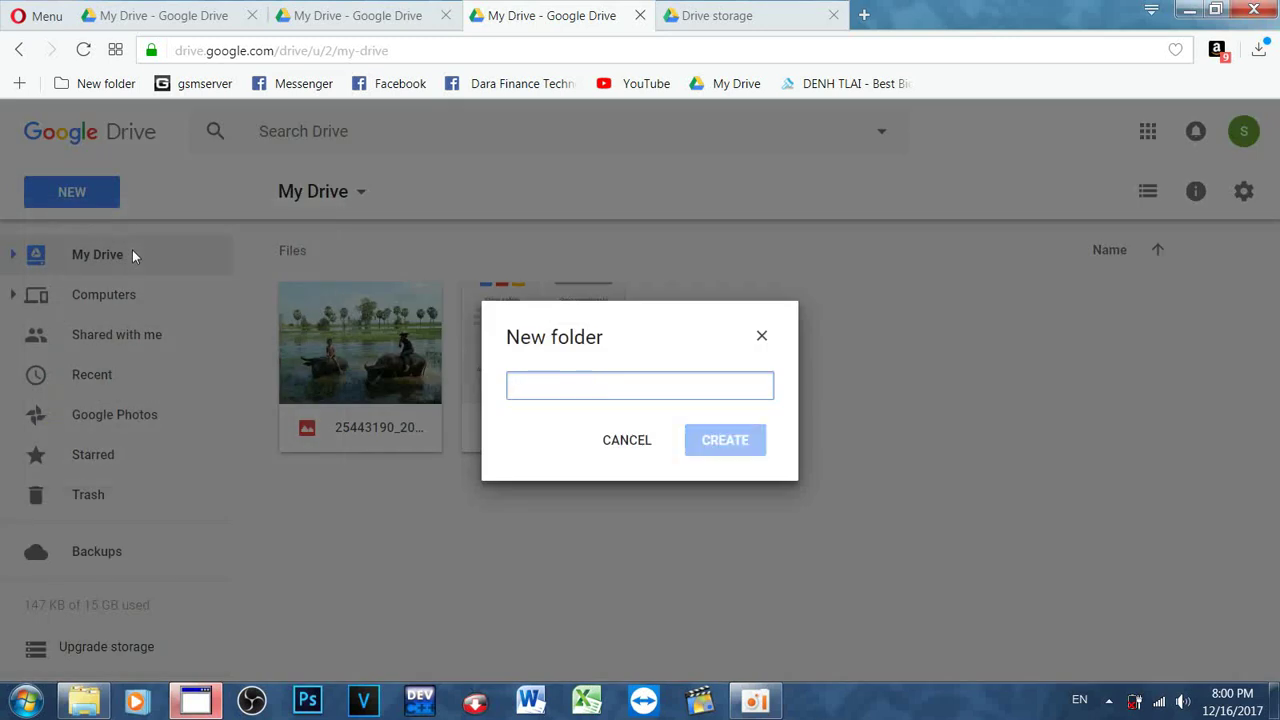
text(Fo)
key(BackSpace)
key(BackSpace)
key(alt+shift)
text(F)
key(alt+shift)
text(irmware)
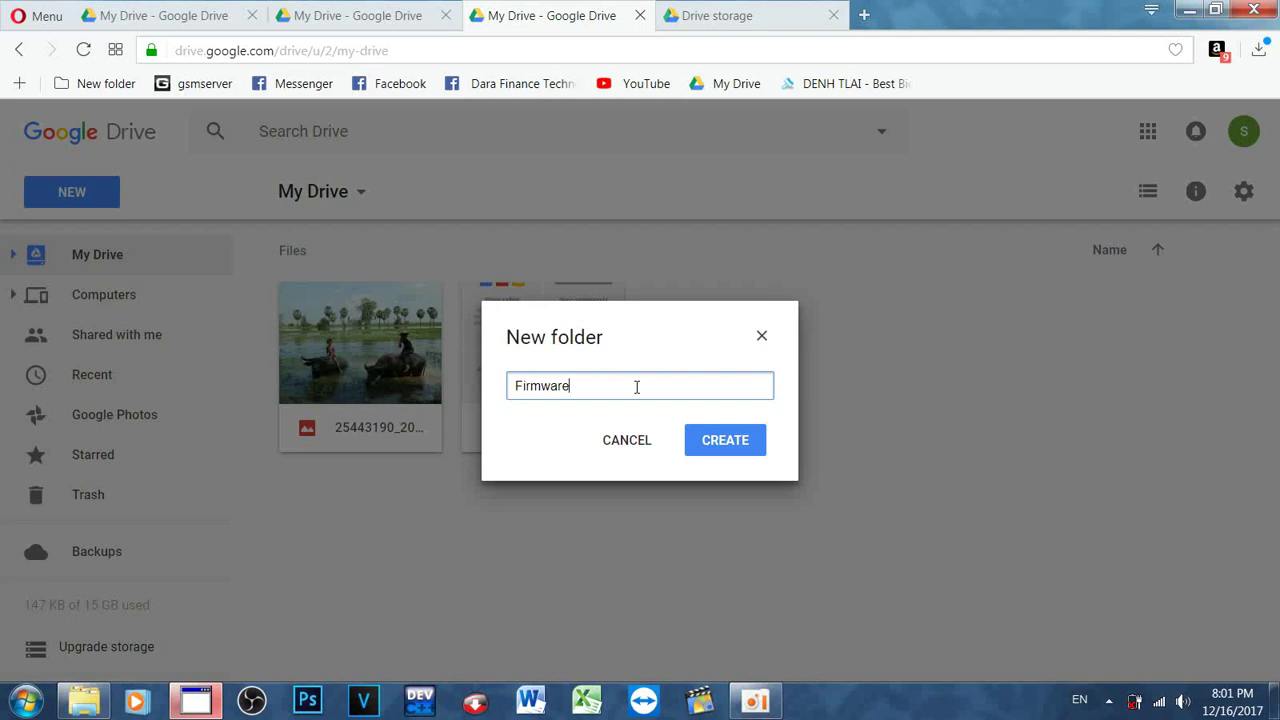
click(731, 447)
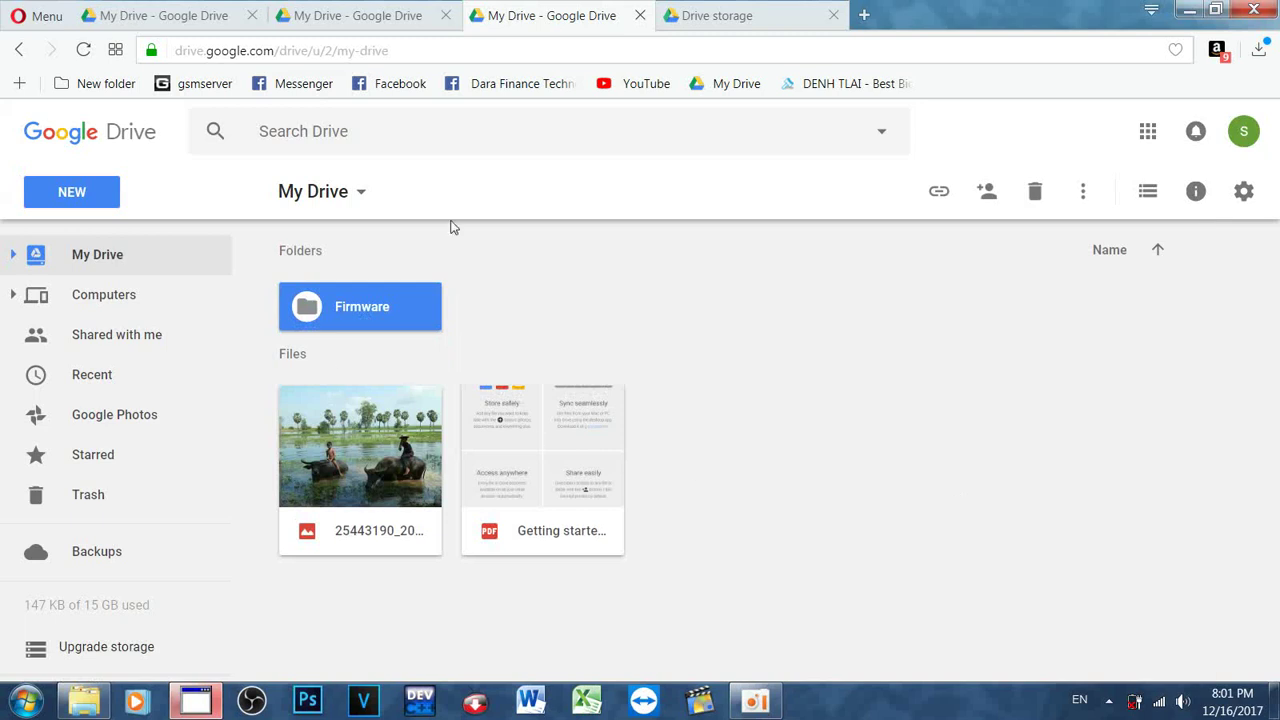
Step: Open the Firmware folder and upload installbackupandsync.exe from the Desktop into it
double_click(381, 311)
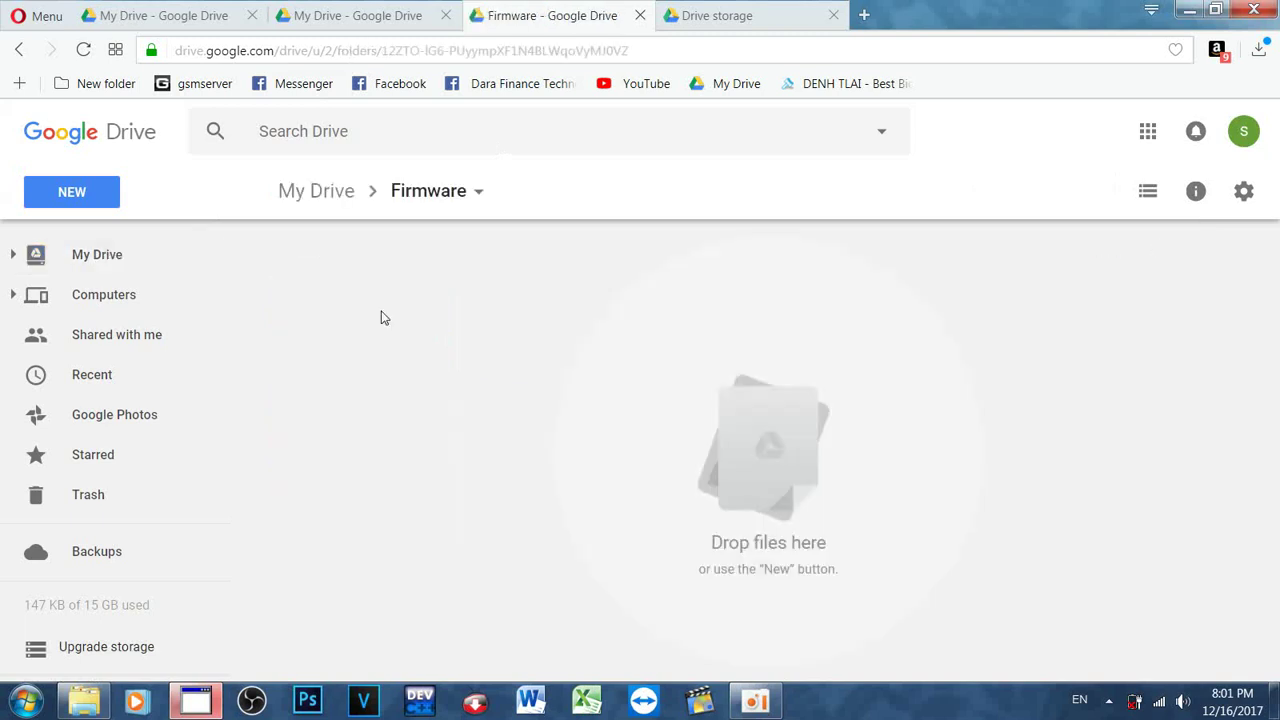
click(95, 201)
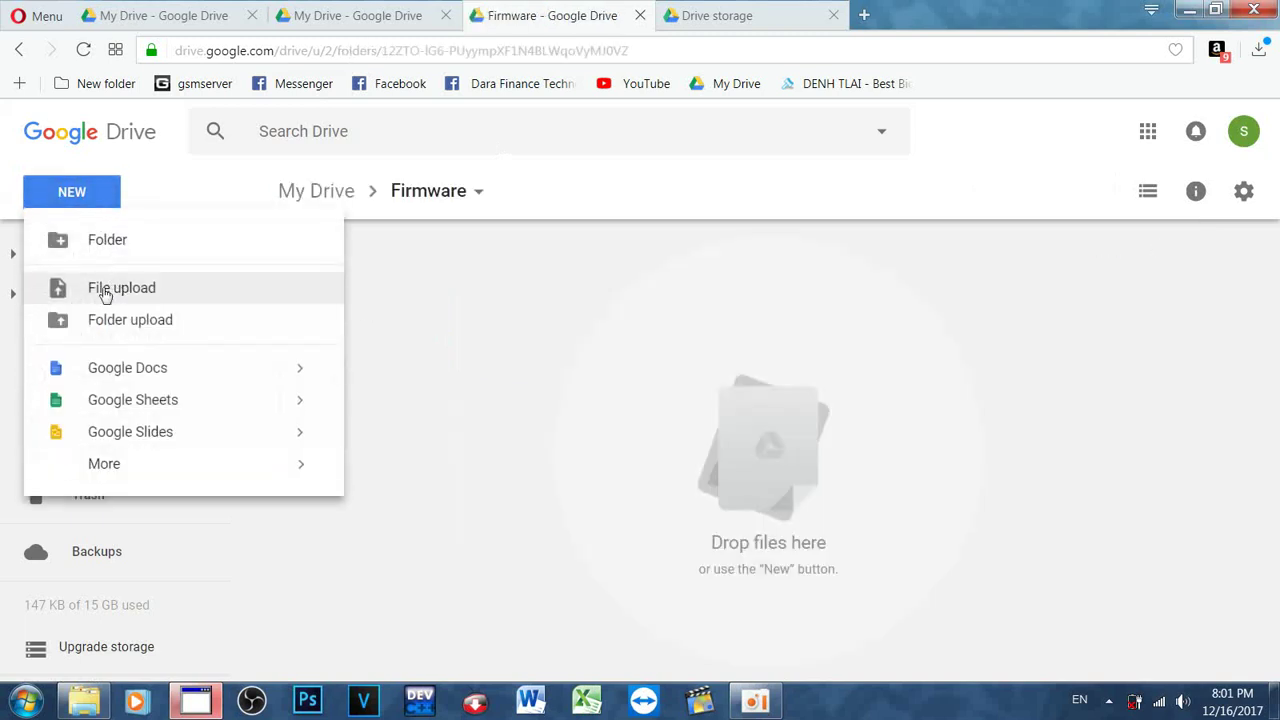
click(112, 287)
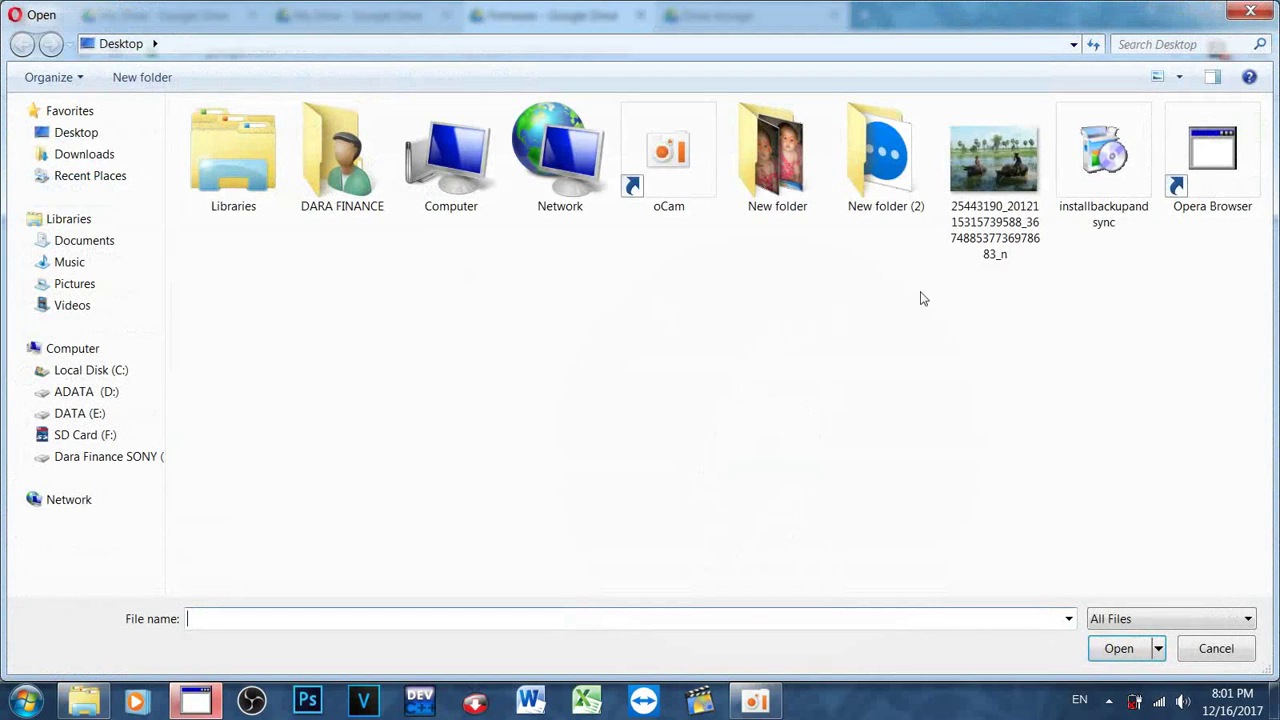
double_click(1128, 176)
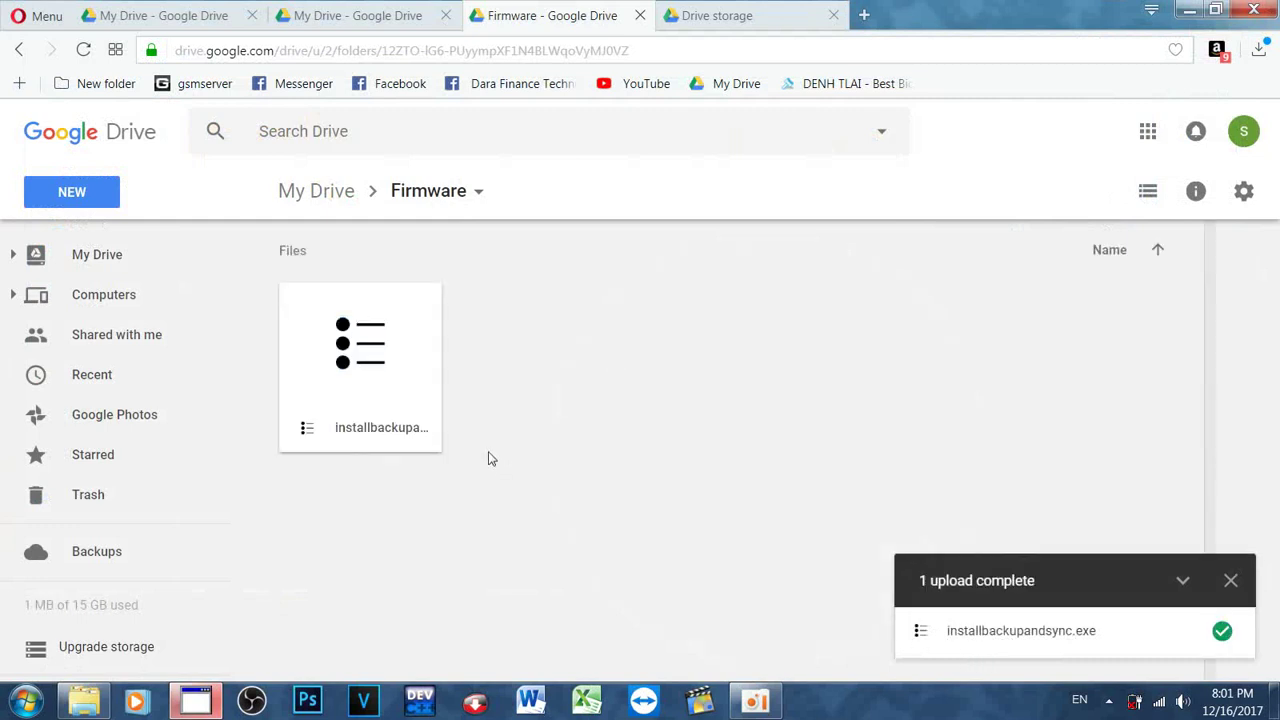
click(1230, 581)
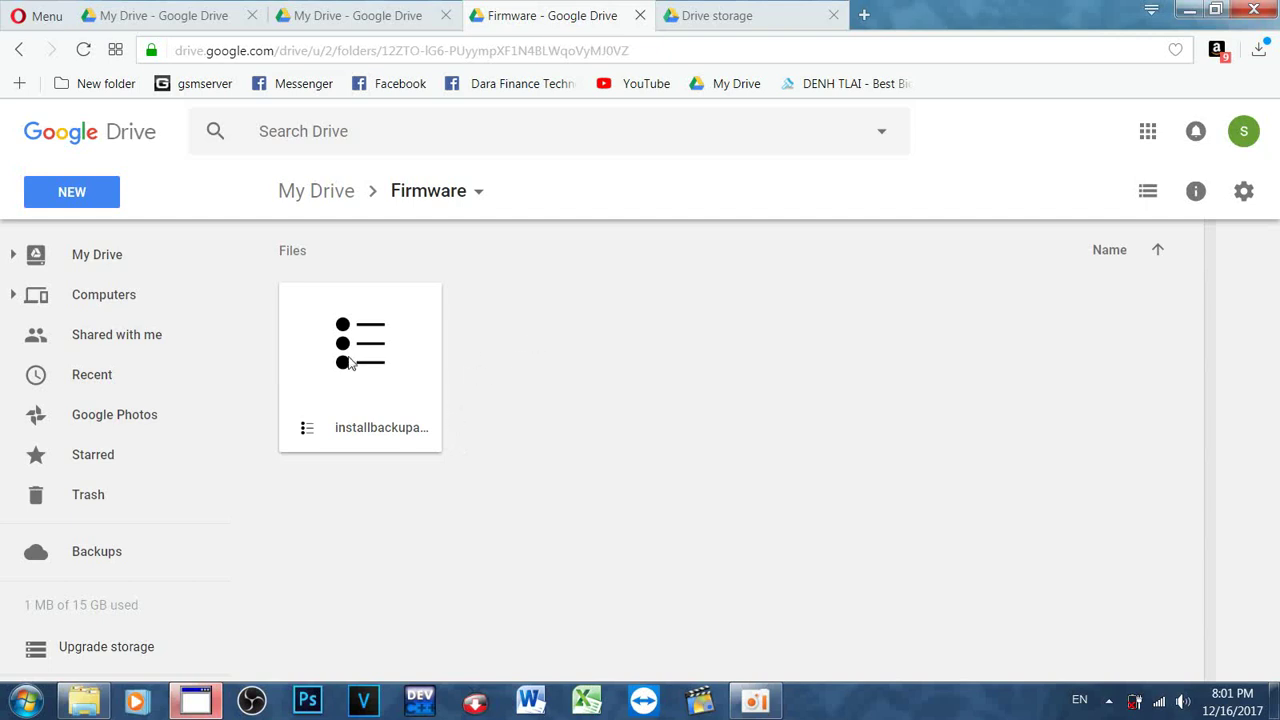
Step: Get a shareable link for installbackupandsync.exe and paste it into a new tab's address bar
right_click(348, 360)
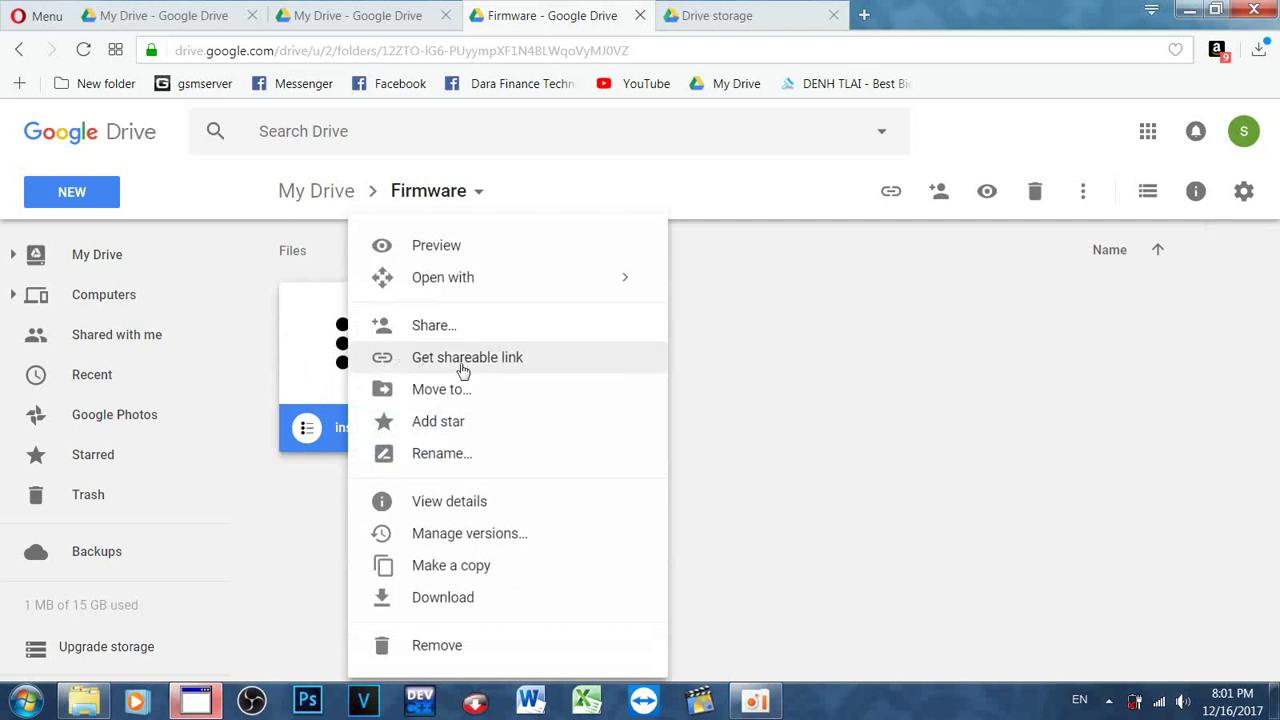
click(527, 362)
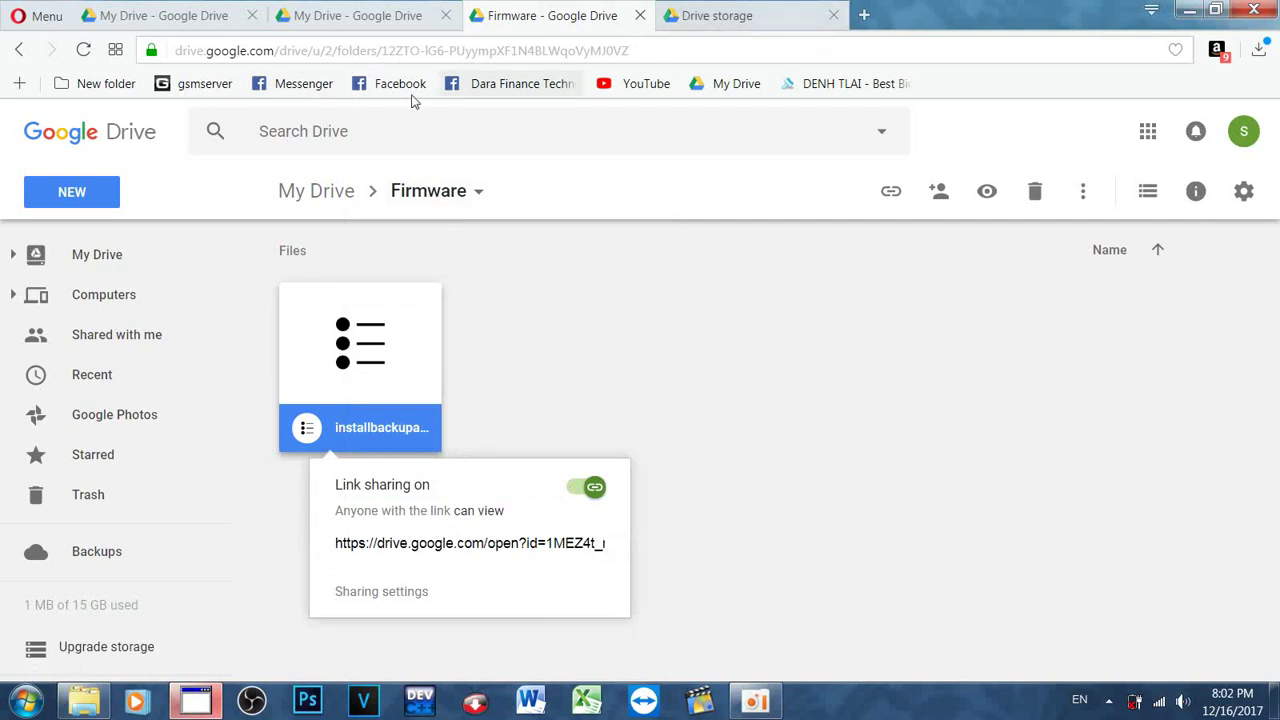
click(835, 17)
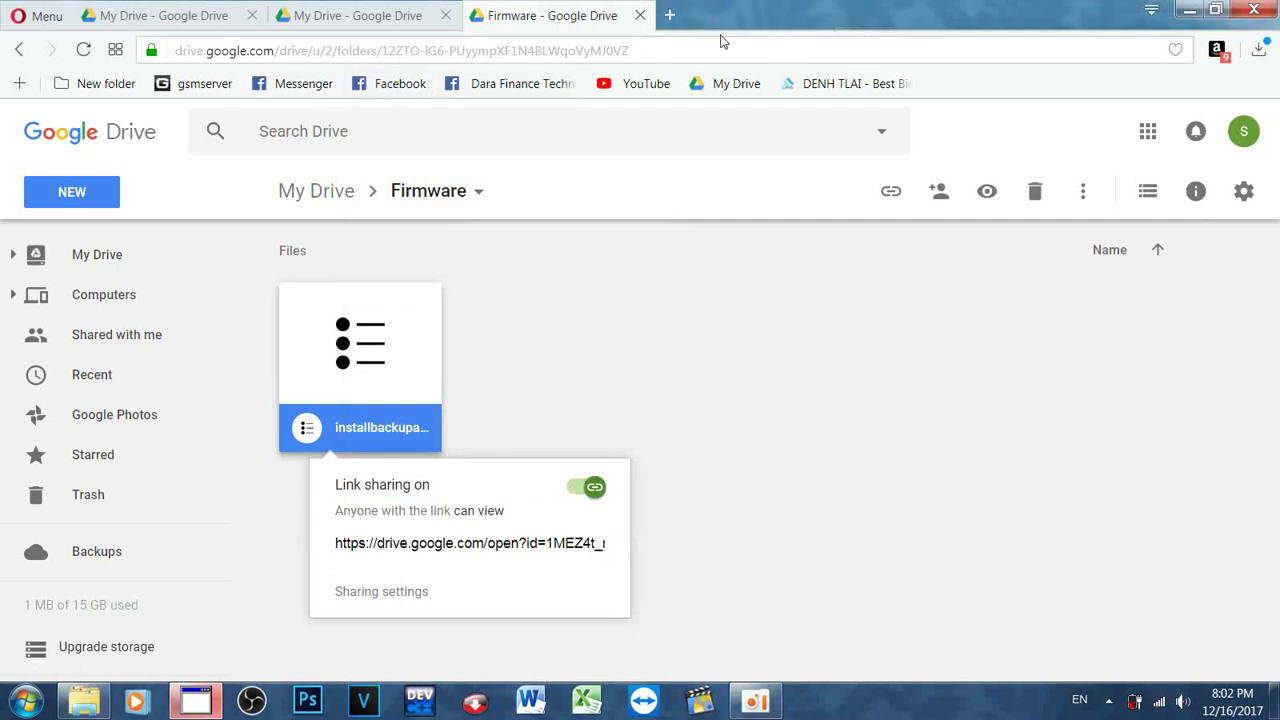
click(676, 20)
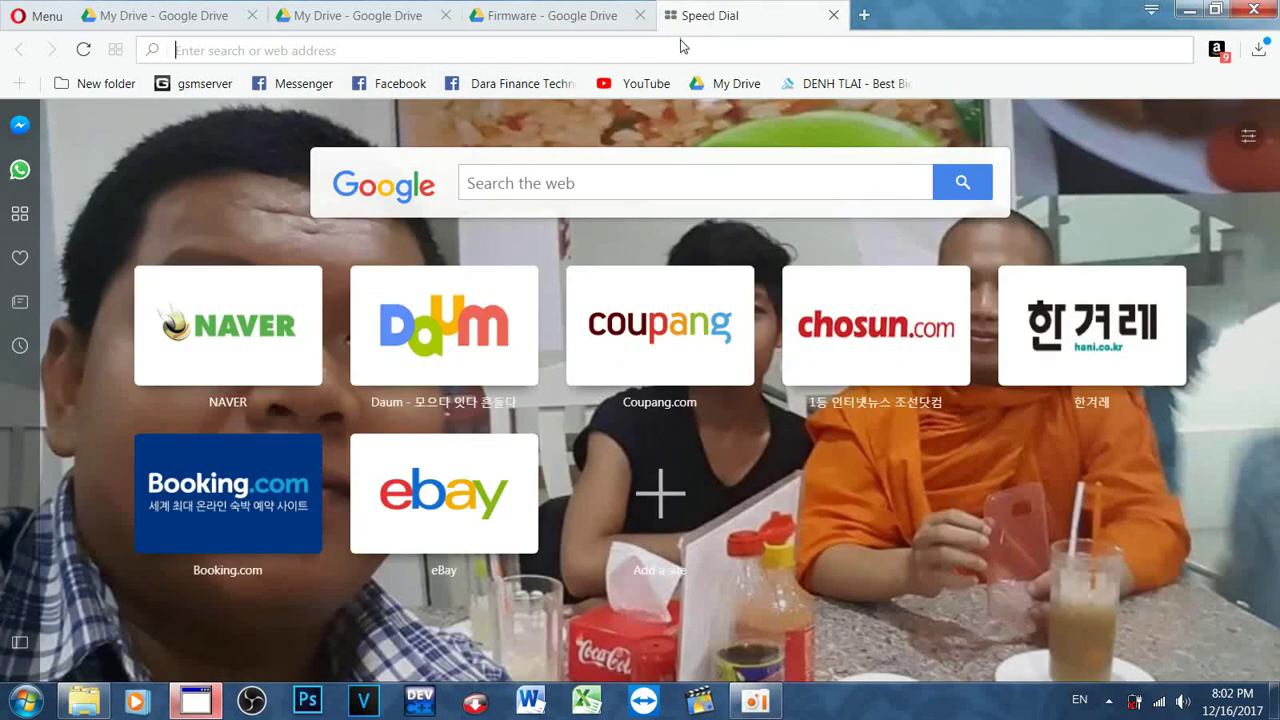
right_click(628, 50)
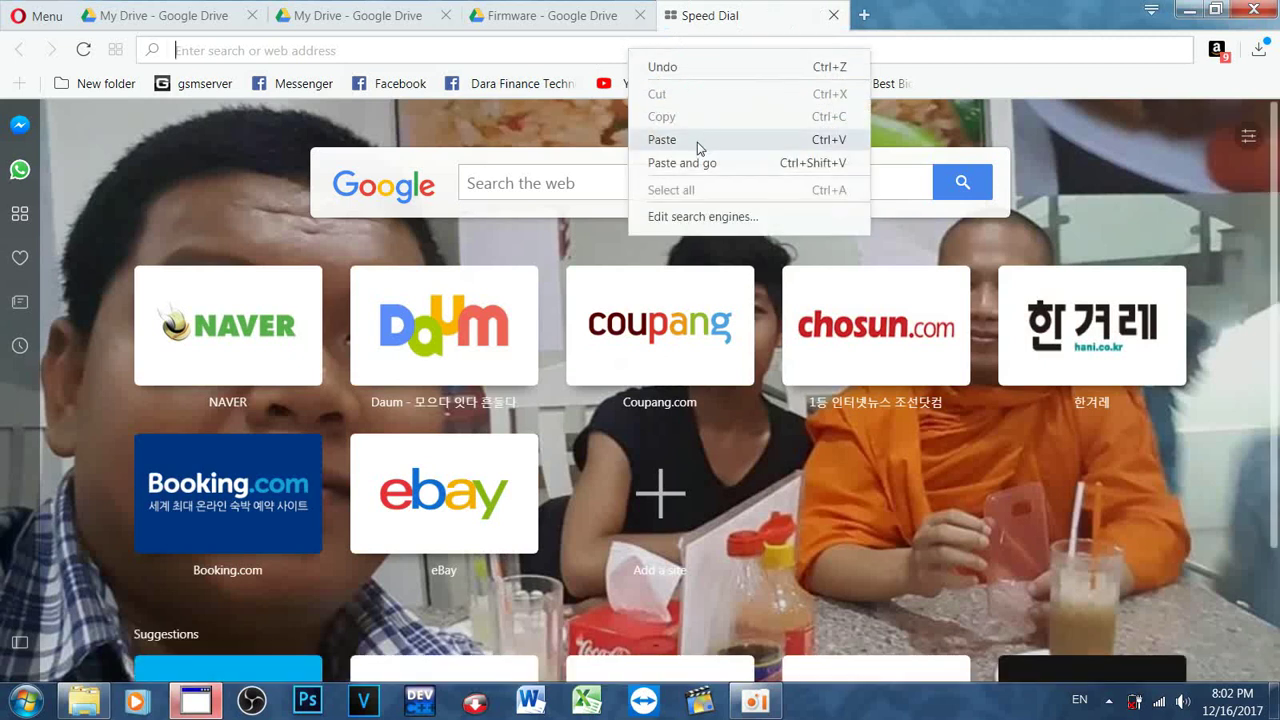
click(697, 143)
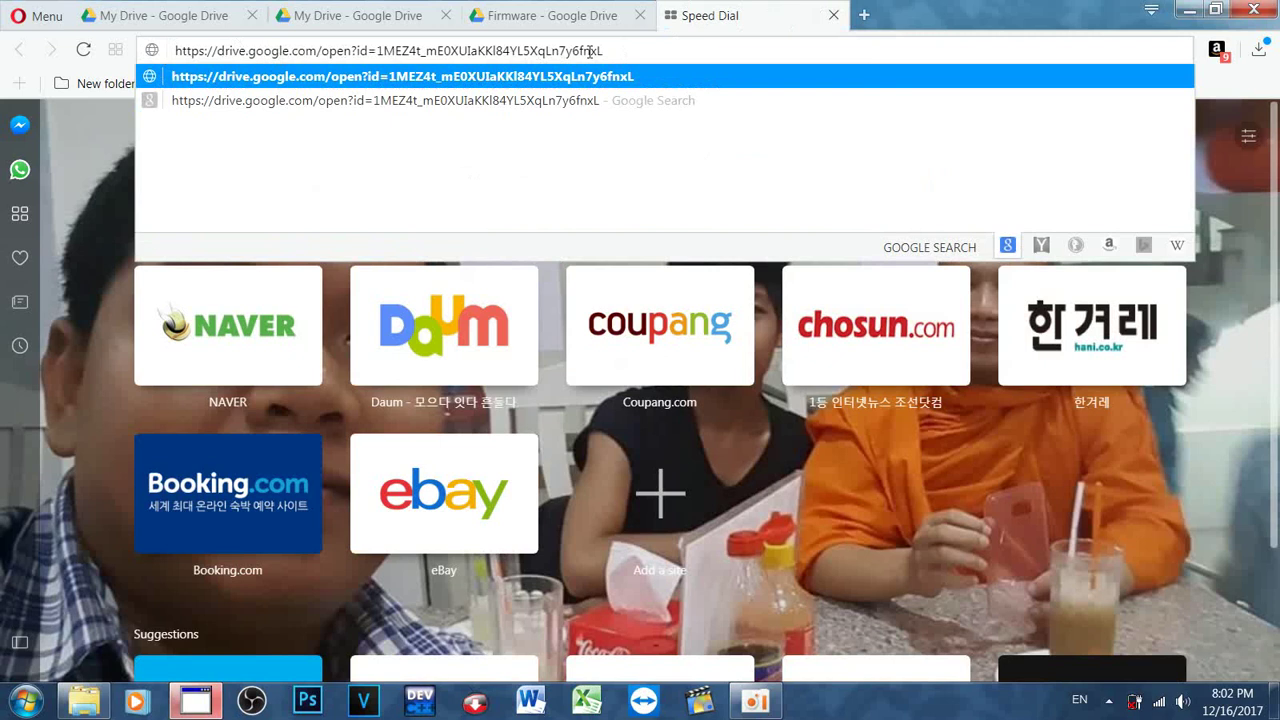
Step: Load the pasted shared link, then return to the Firmware folder tab
click(570, 15)
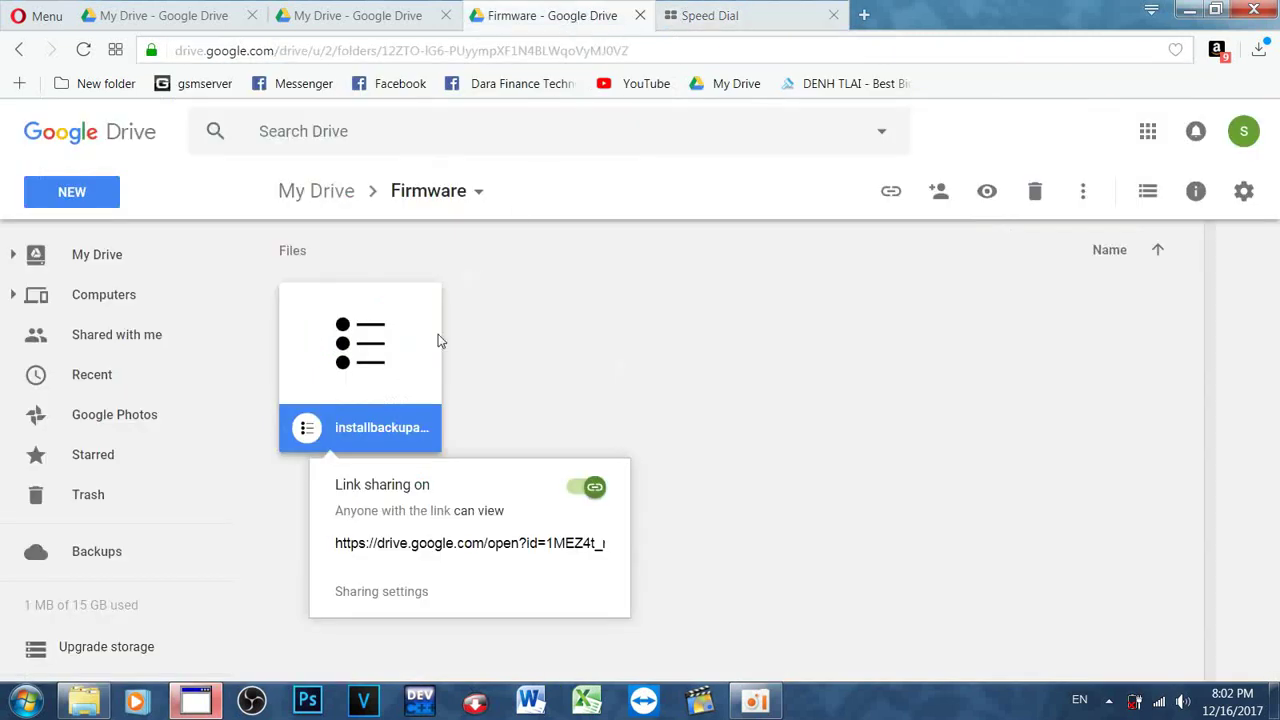
right_click(394, 384)
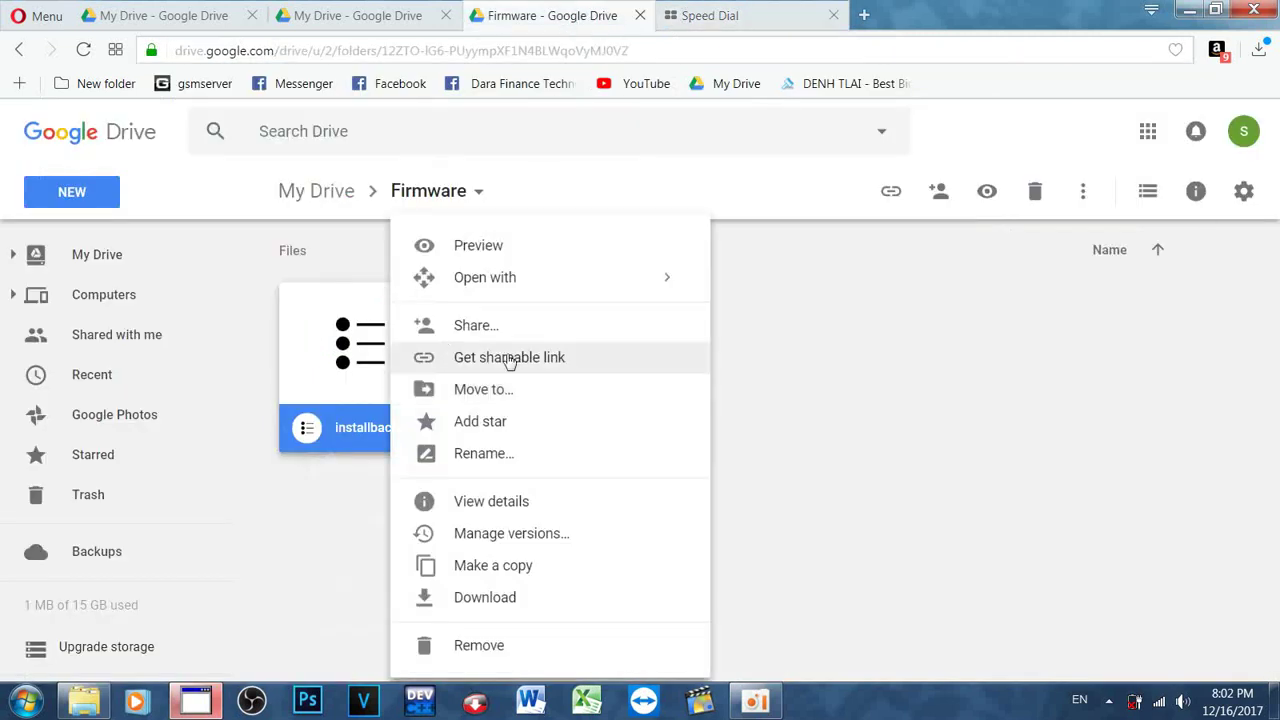
click(718, 26)
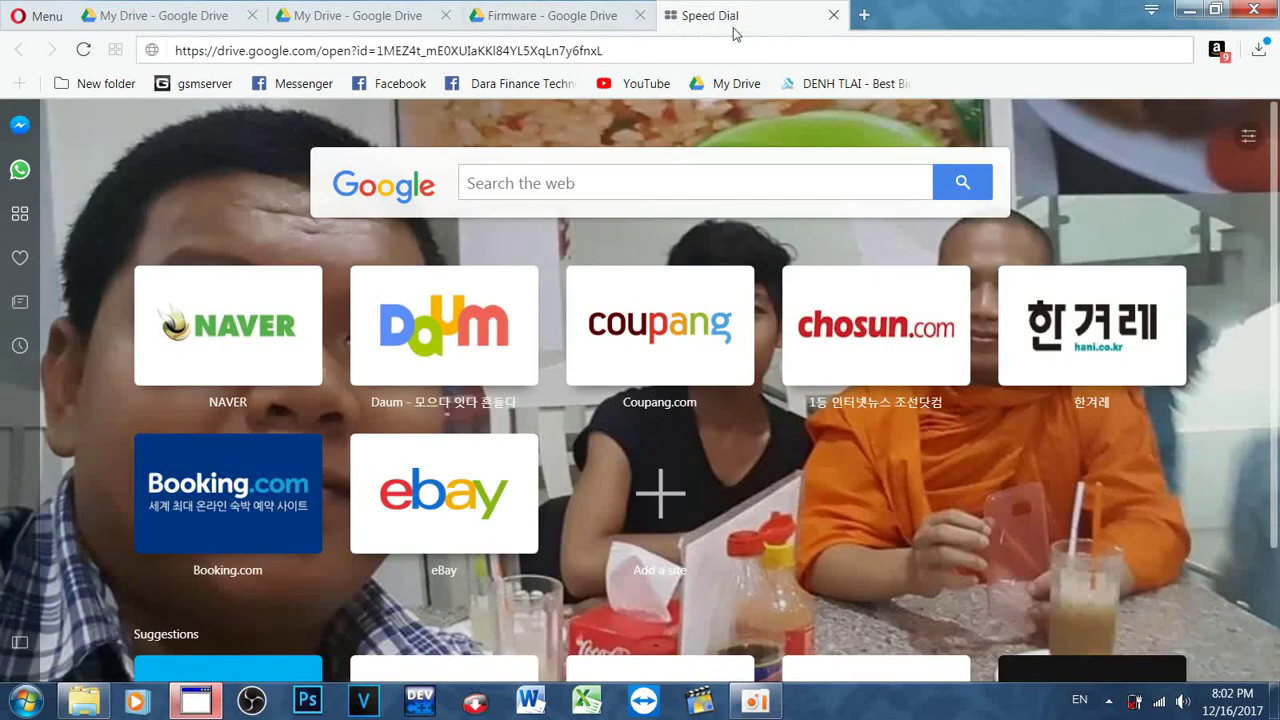
key(Return)
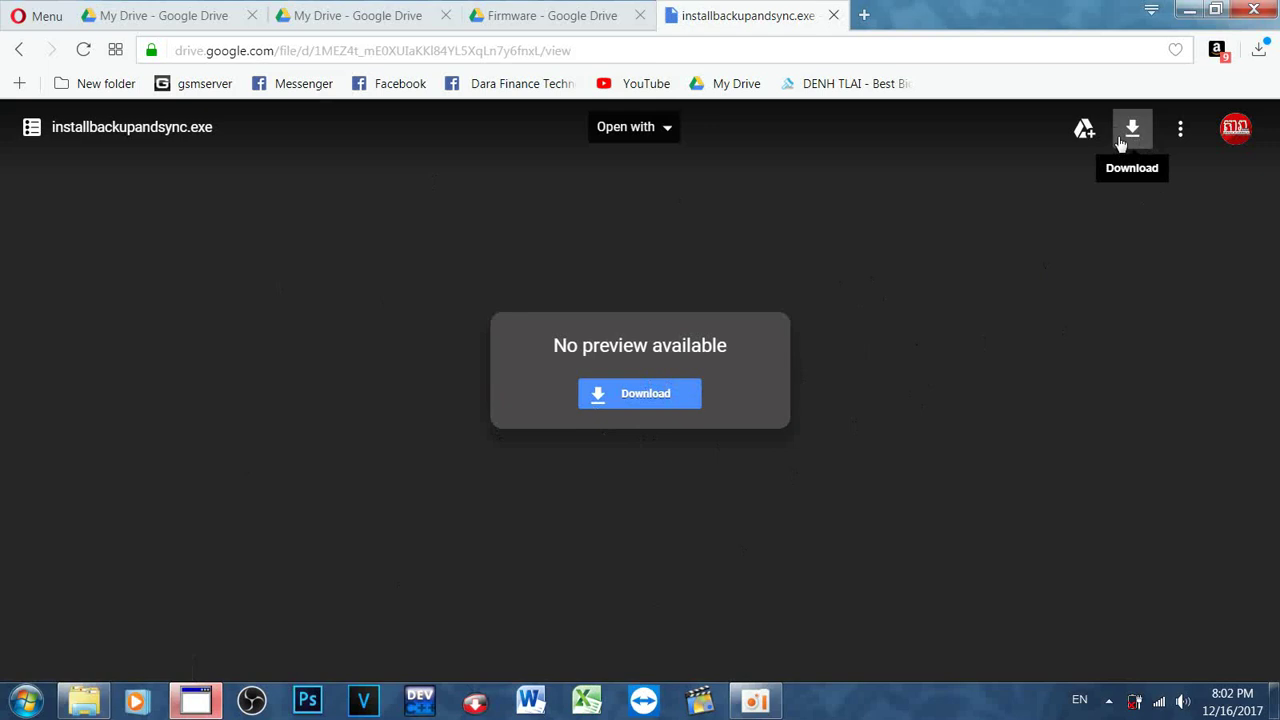
click(581, 14)
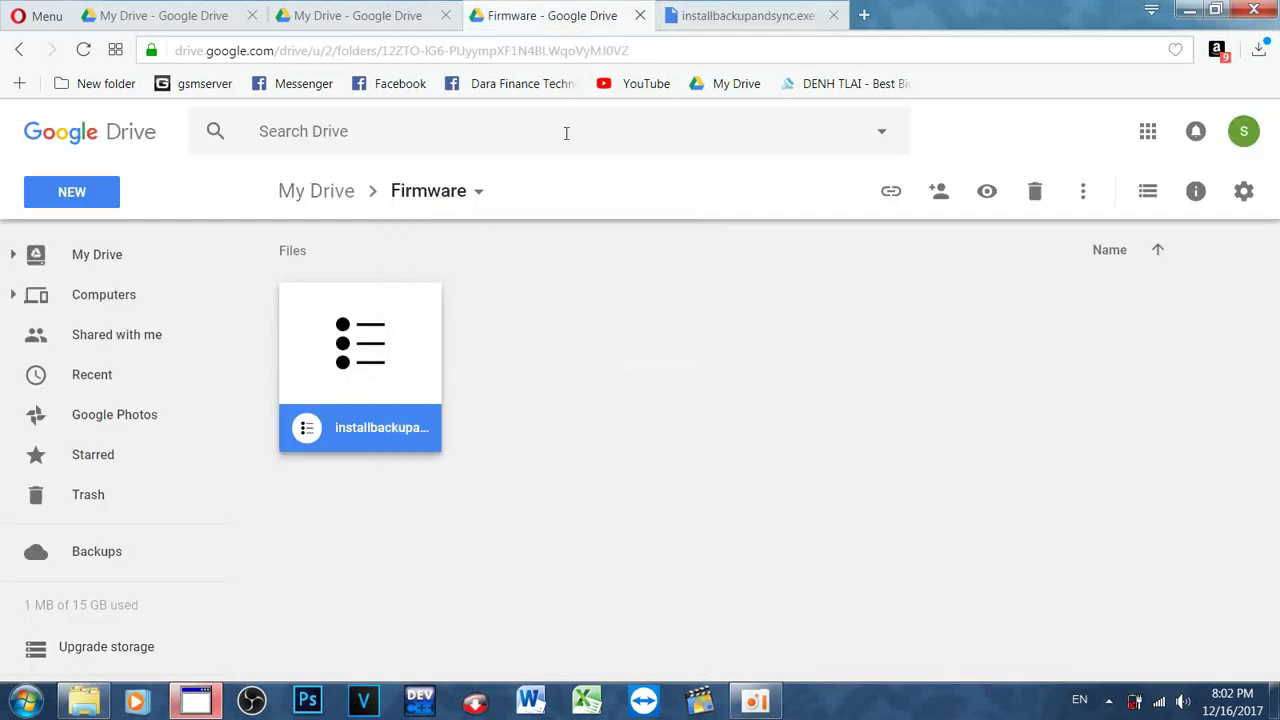
Step: Open Share for installbackupandsync.exe and choose More from the link access dropdown
right_click(315, 348)
mouse_move(362, 288)
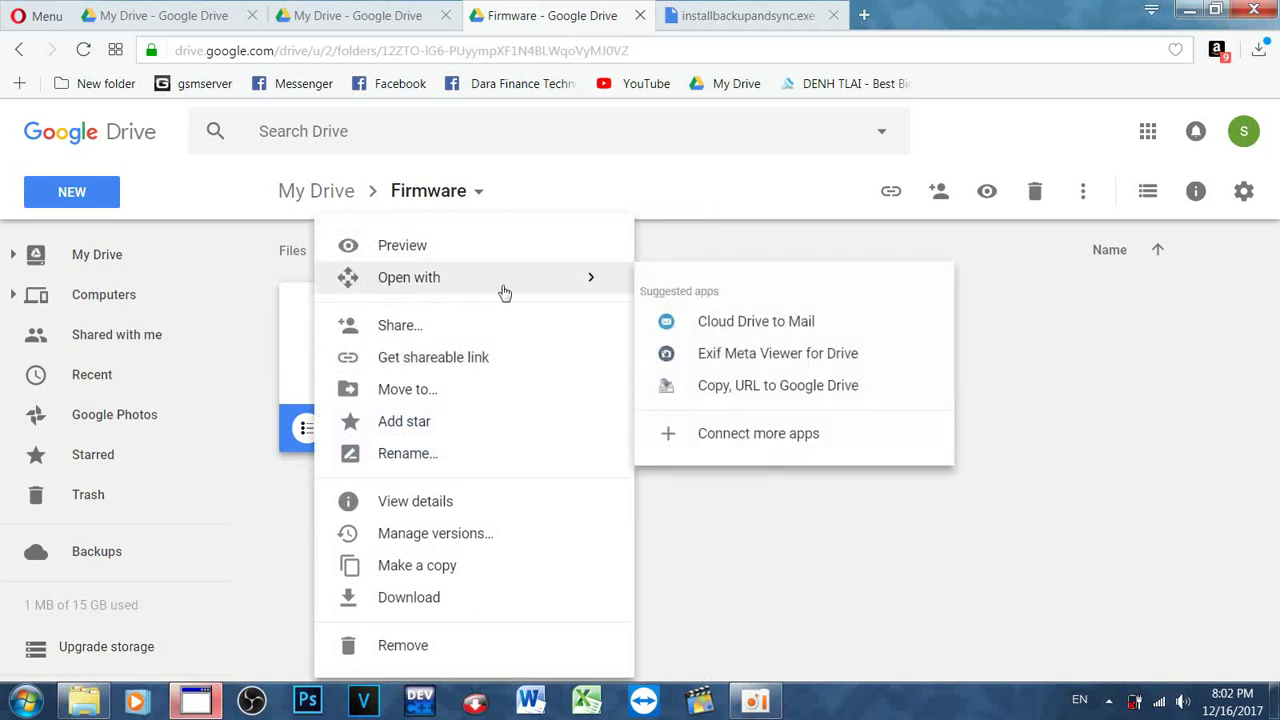
click(384, 330)
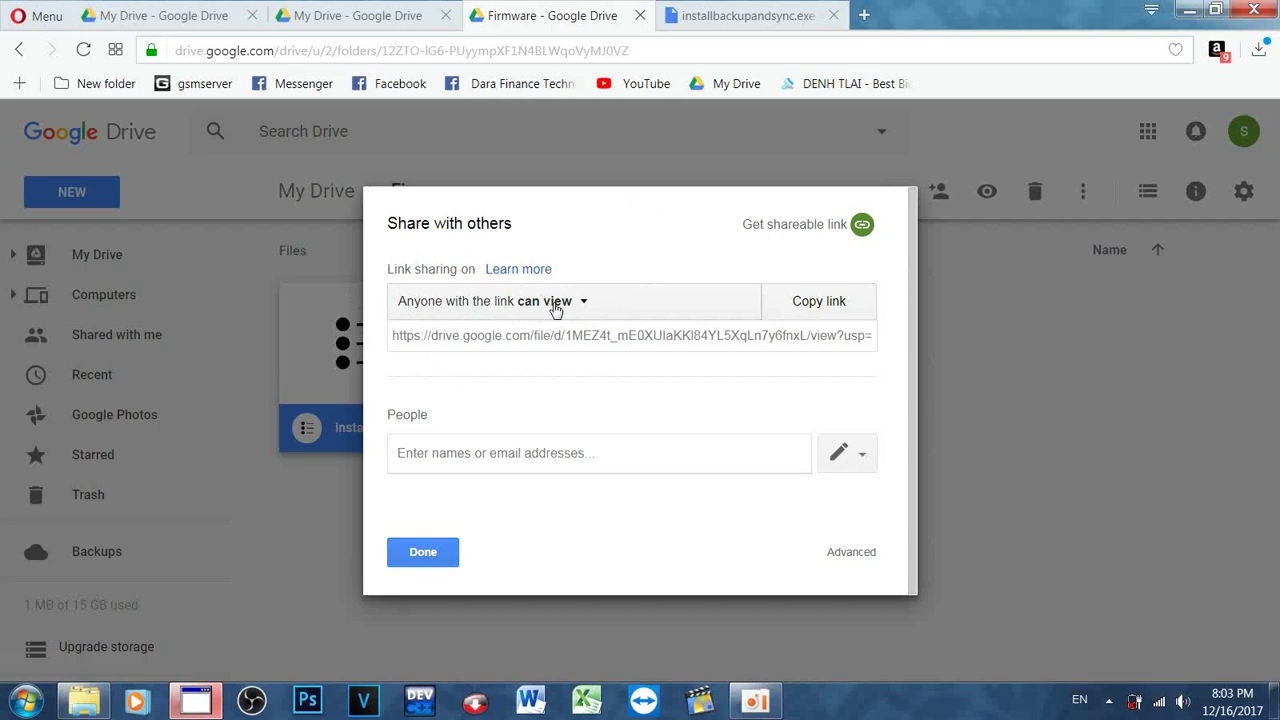
click(556, 305)
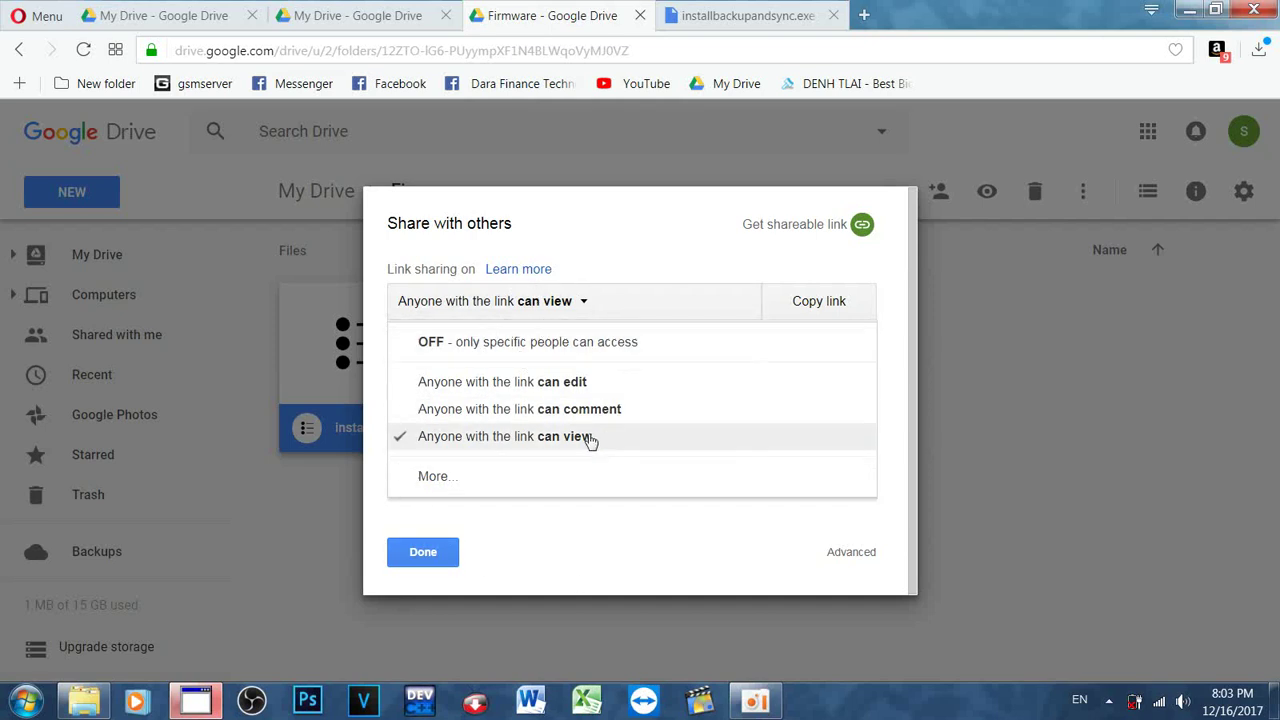
click(428, 479)
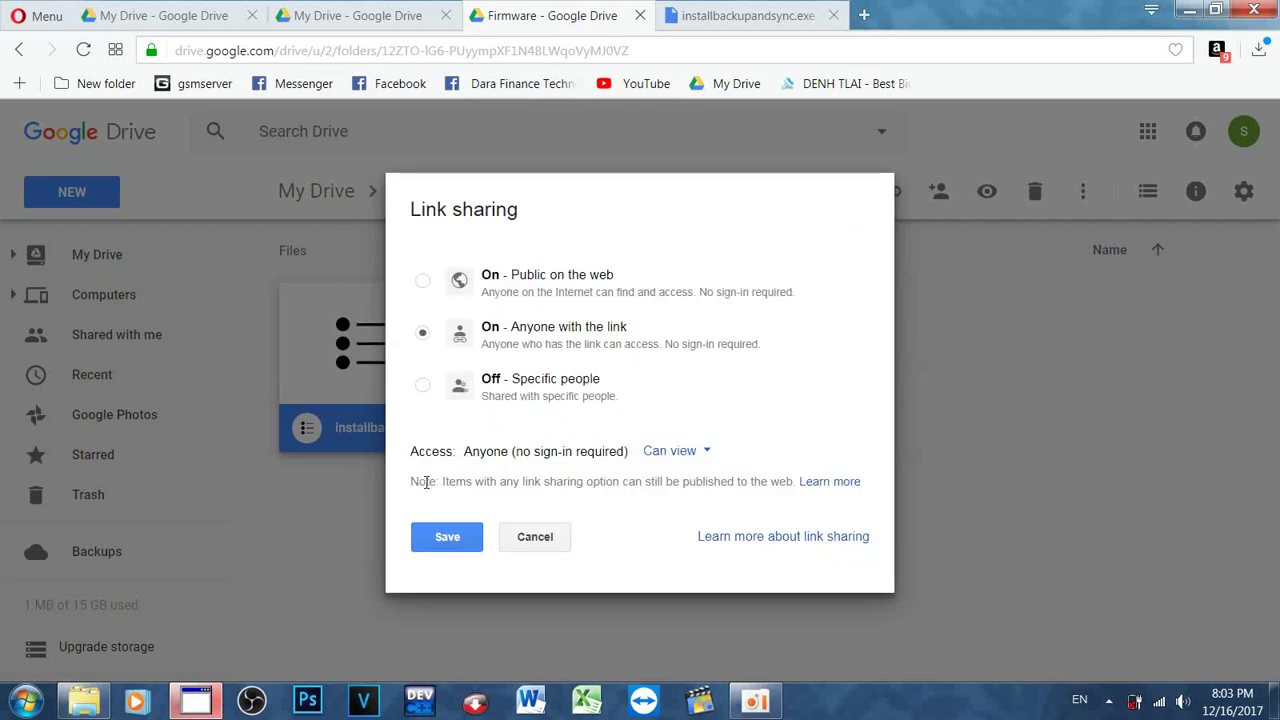
Step: Cancel Link sharing, finish Share with others with Done, and minimize the browser
click(557, 551)
click(420, 552)
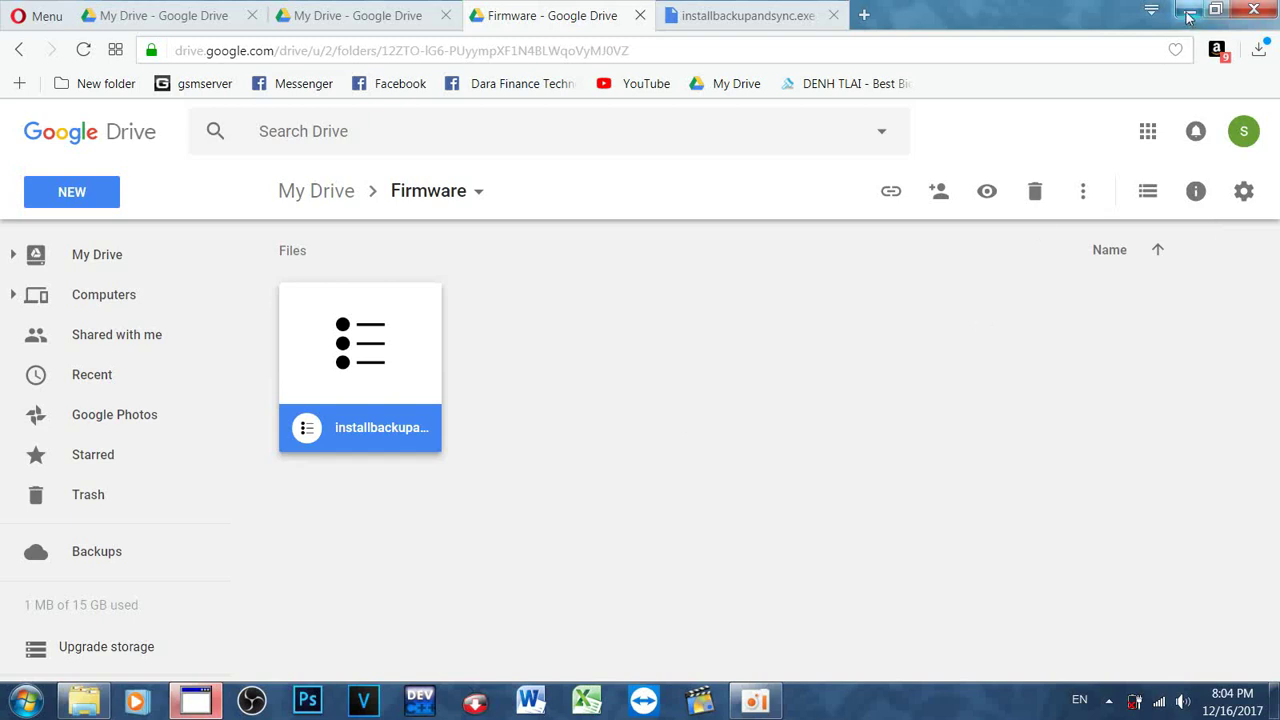
click(1188, 12)
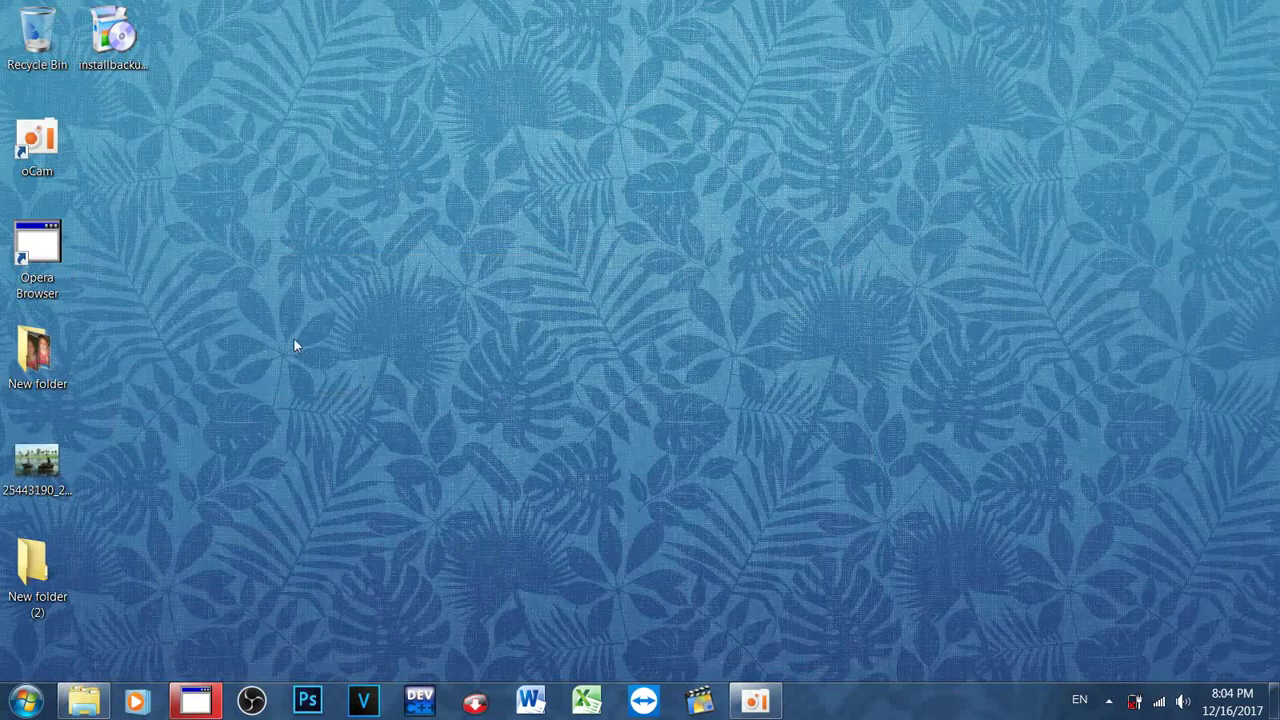
click(108, 40)
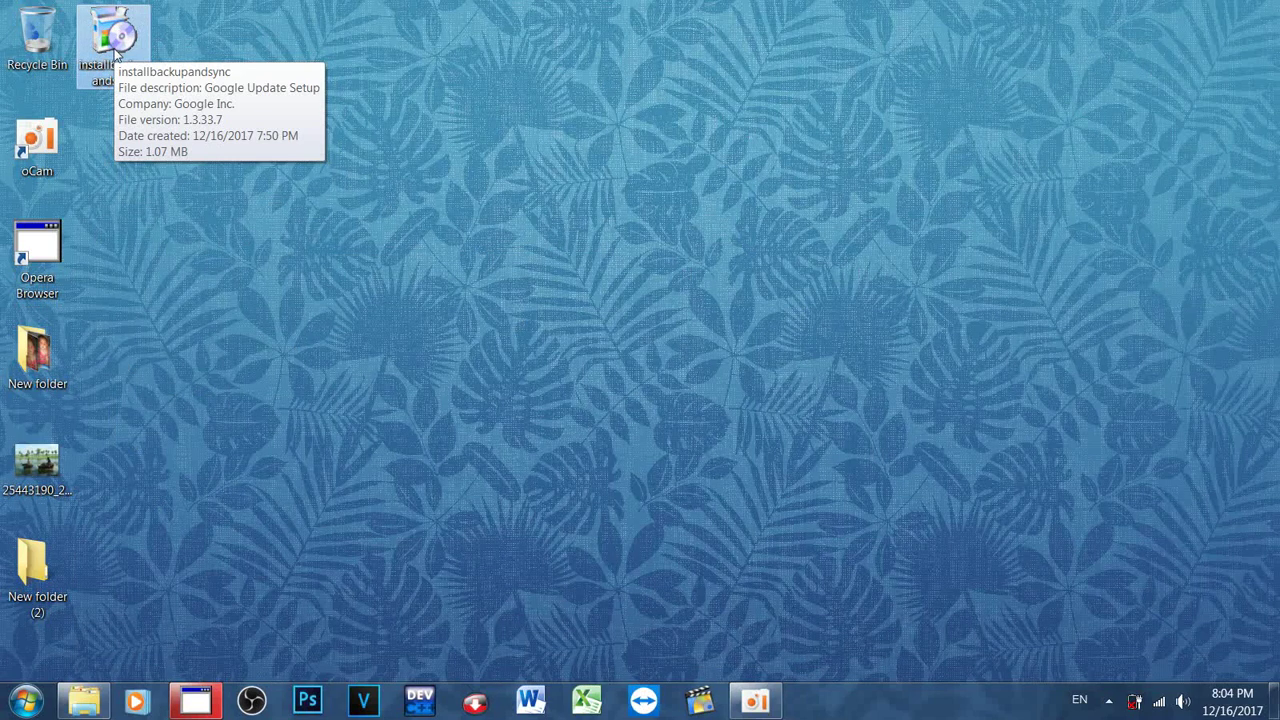
right_click(114, 52)
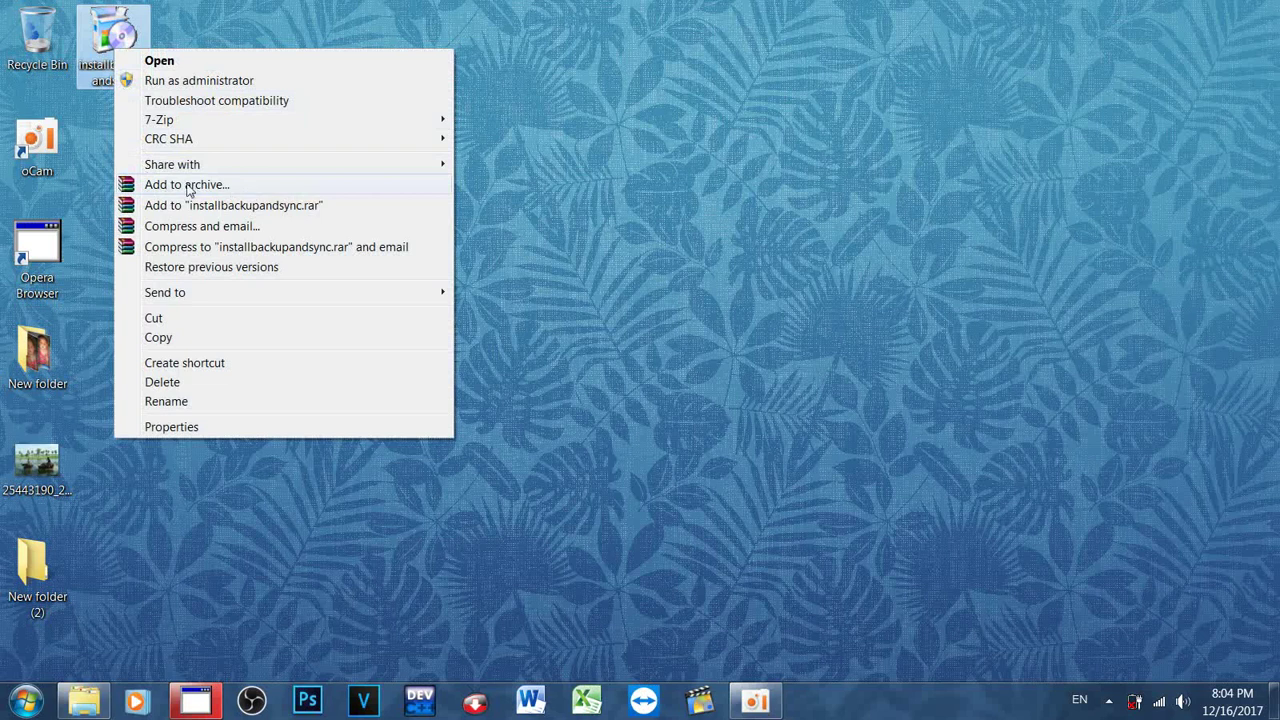
right_click(660, 210)
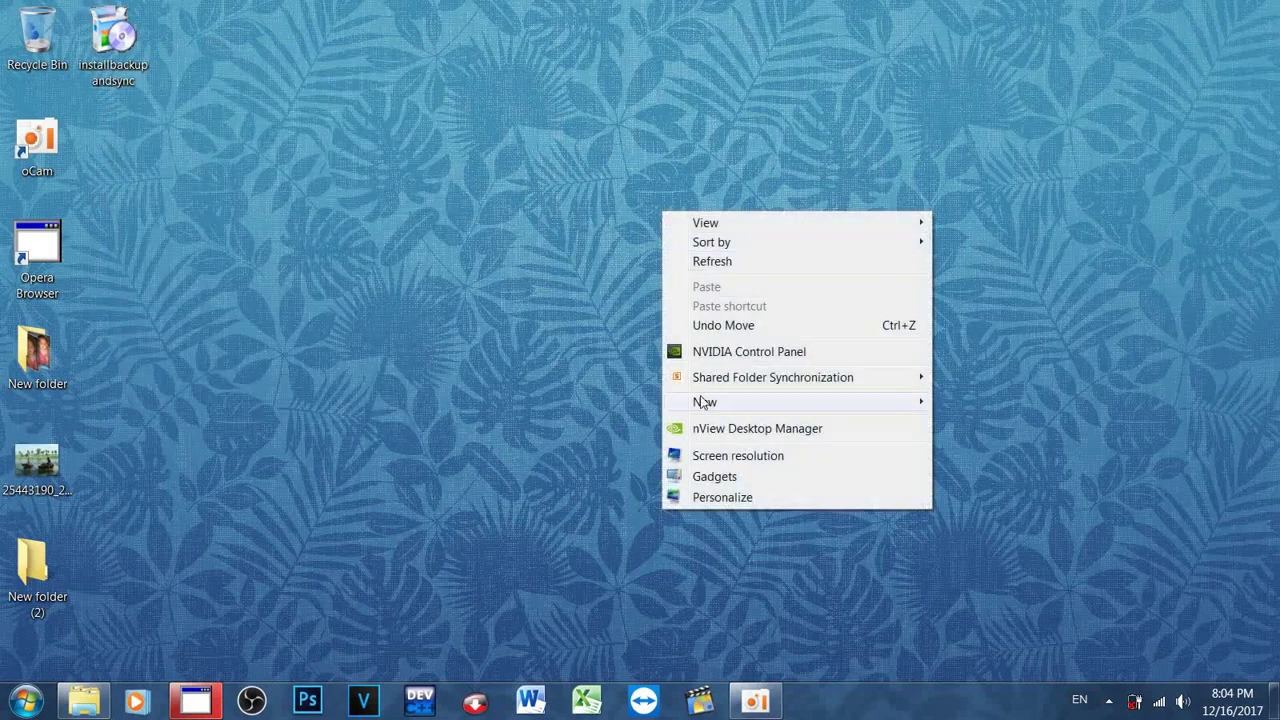
key(Escape)
key(Escape)
Step: Type 'winrar' and '7zip' on separate lines in a new Word document, then minimize Word
click(538, 712)
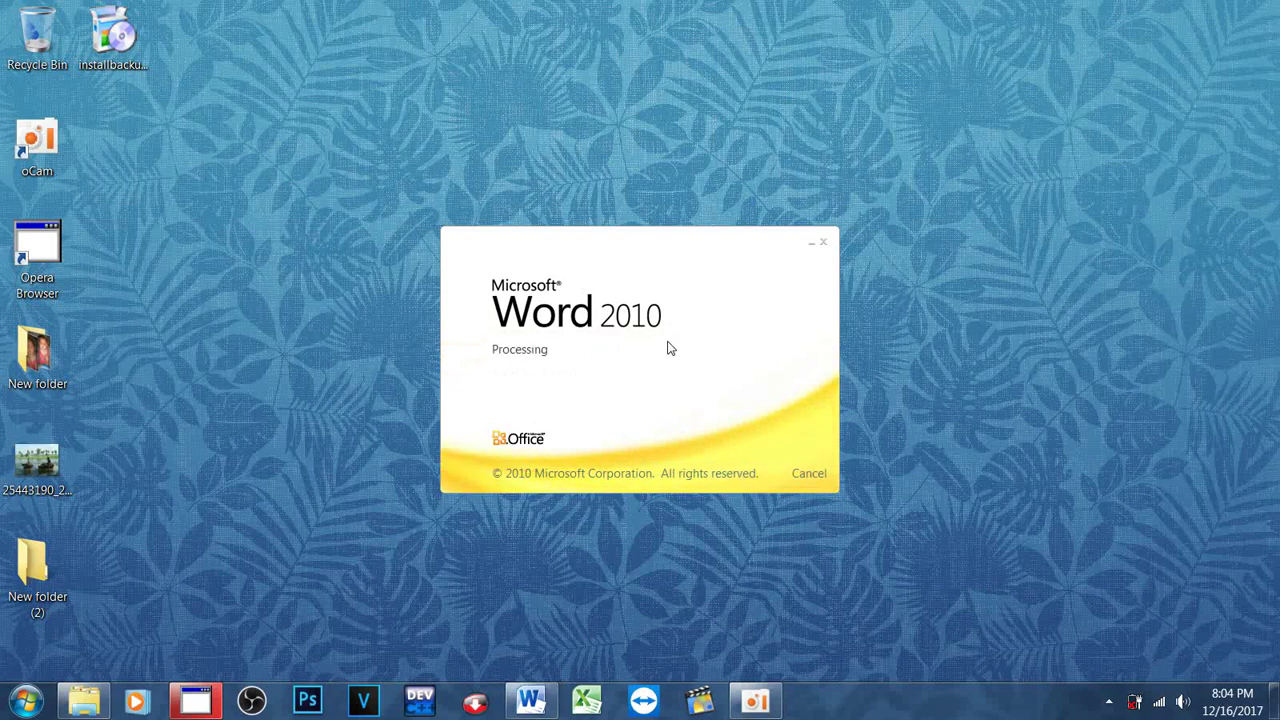
text(winrar)
key(Return)
text(7zip)
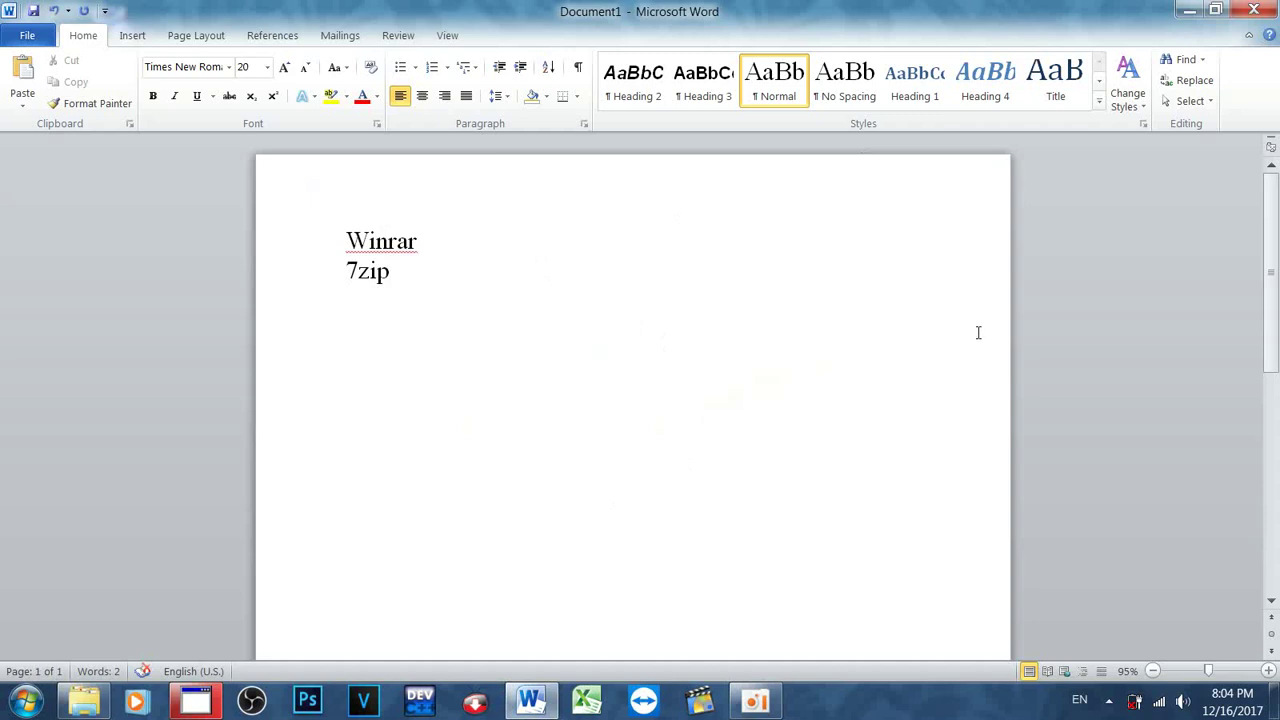
click(1189, 11)
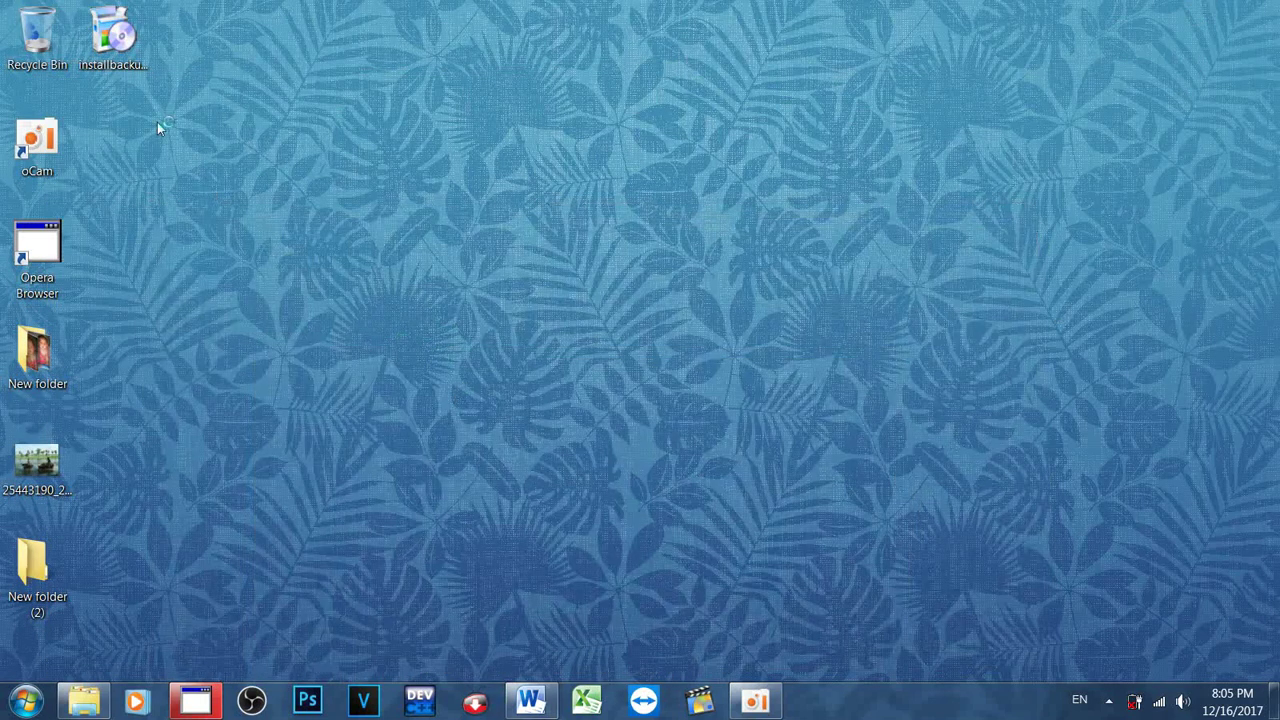
Step: Start WinRAR's Add to archive for the installer with the archive format set to ZIP
right_click(137, 33)
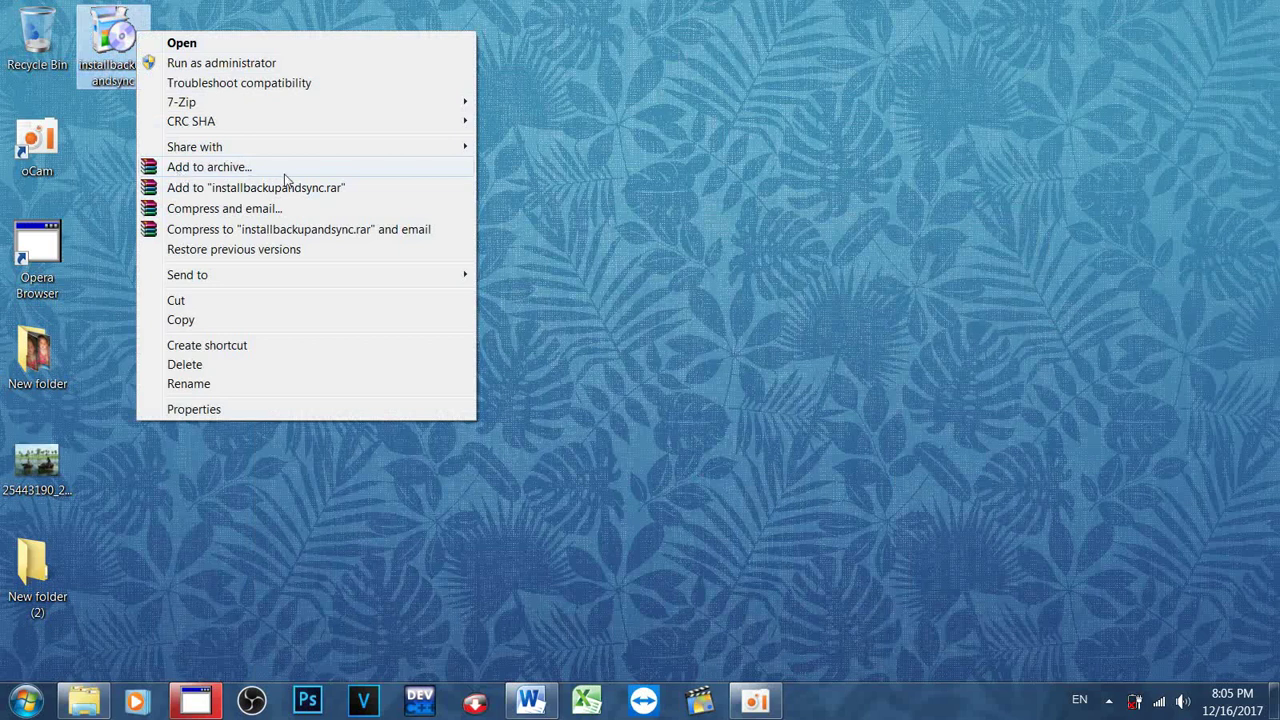
mouse_move(241, 110)
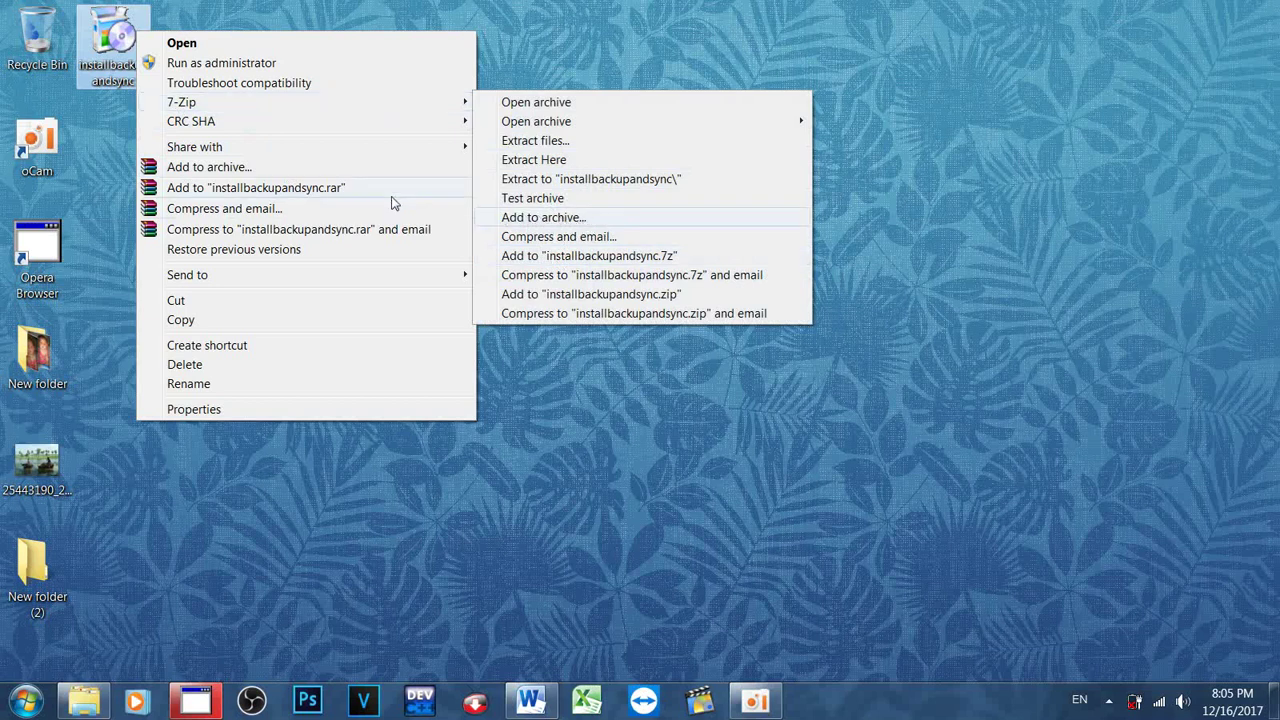
click(250, 167)
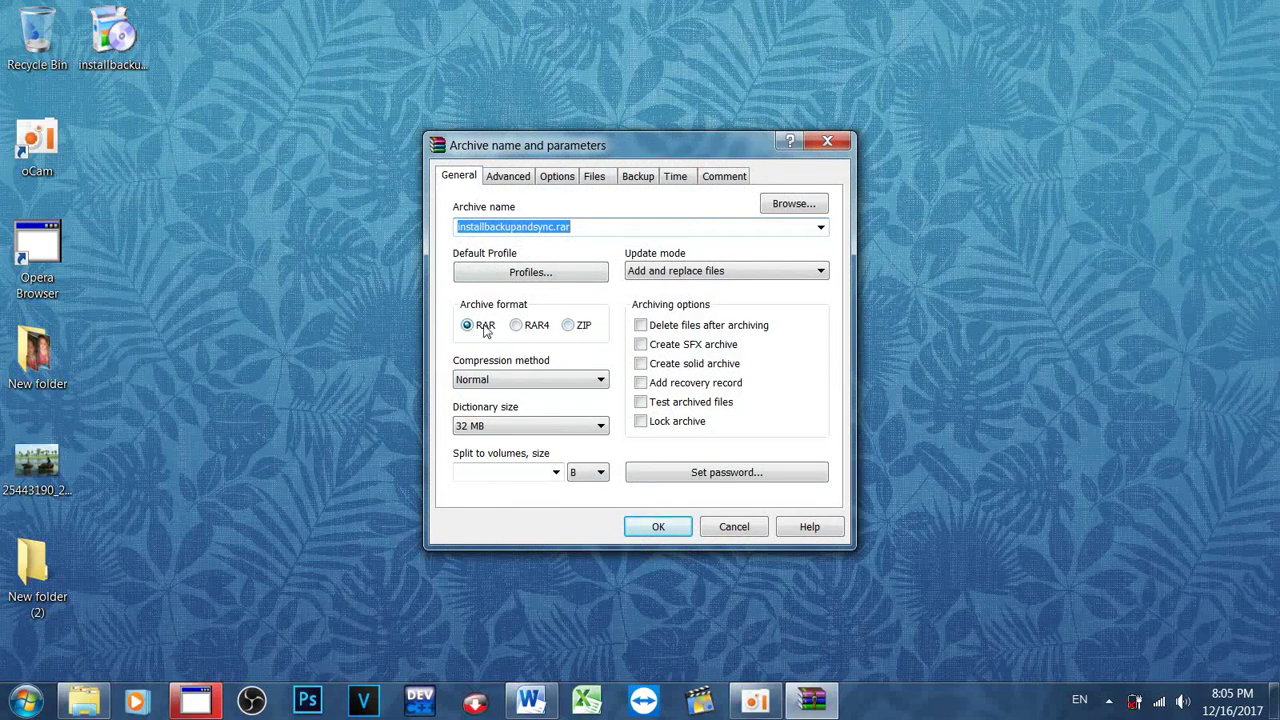
click(567, 330)
click(494, 334)
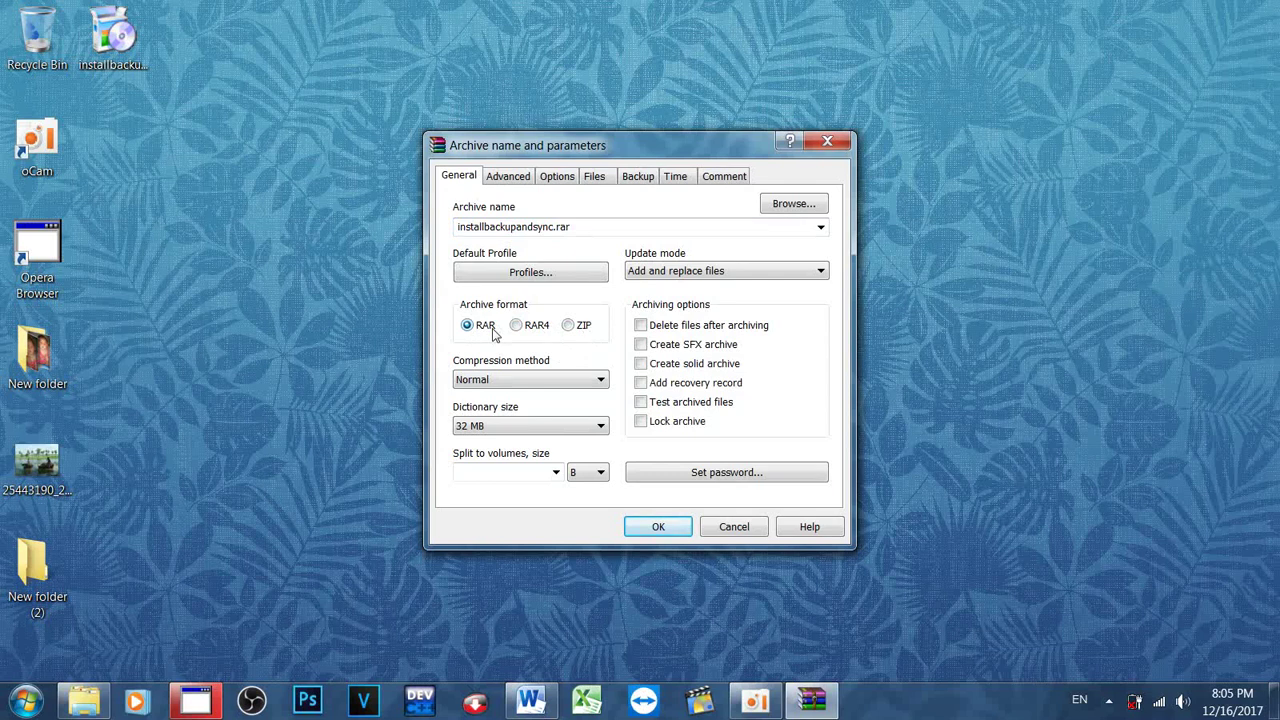
click(583, 331)
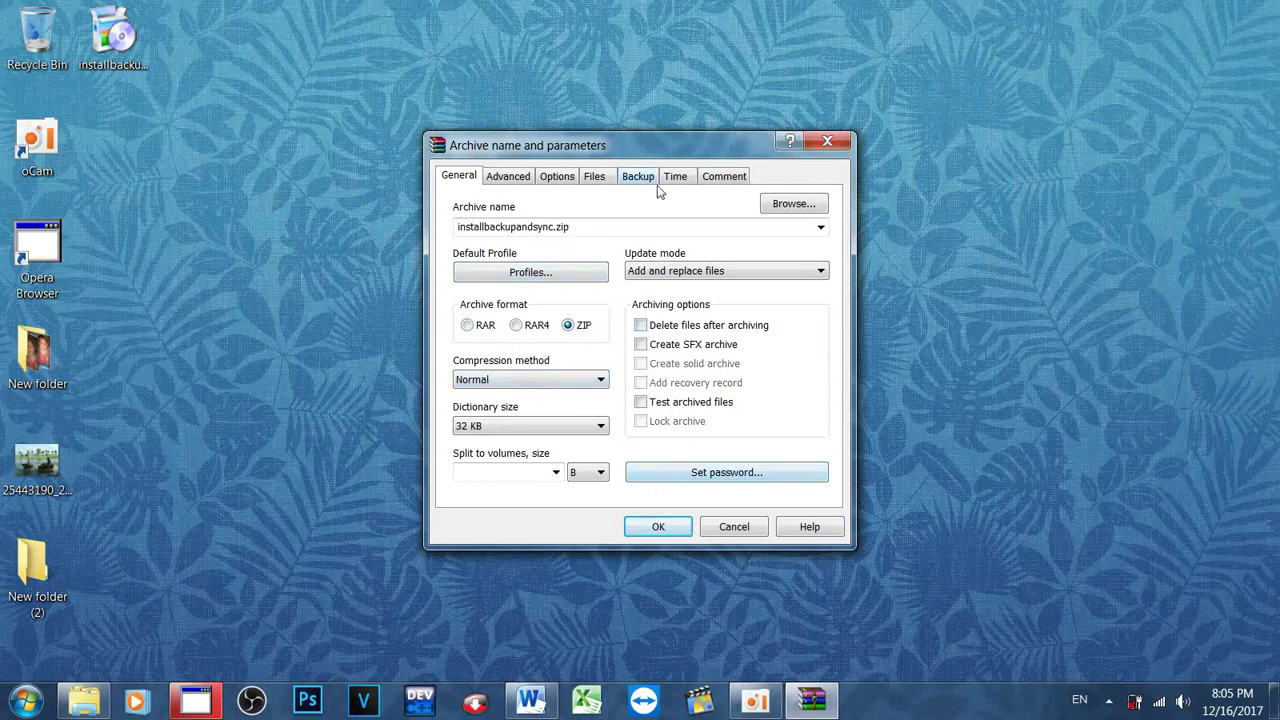
Step: Set the archive password, entered twice with Show password ticked, and create installbackupandsync.zip
click(705, 480)
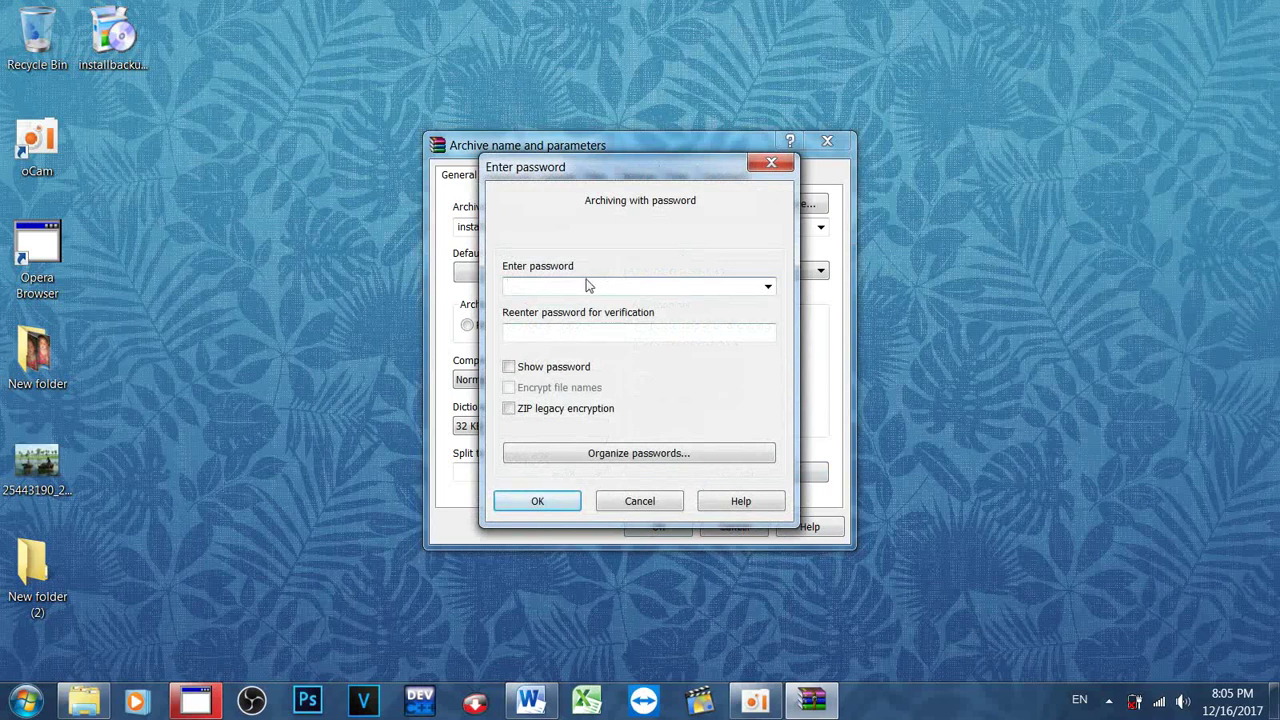
text(123)
click(566, 332)
text(123)
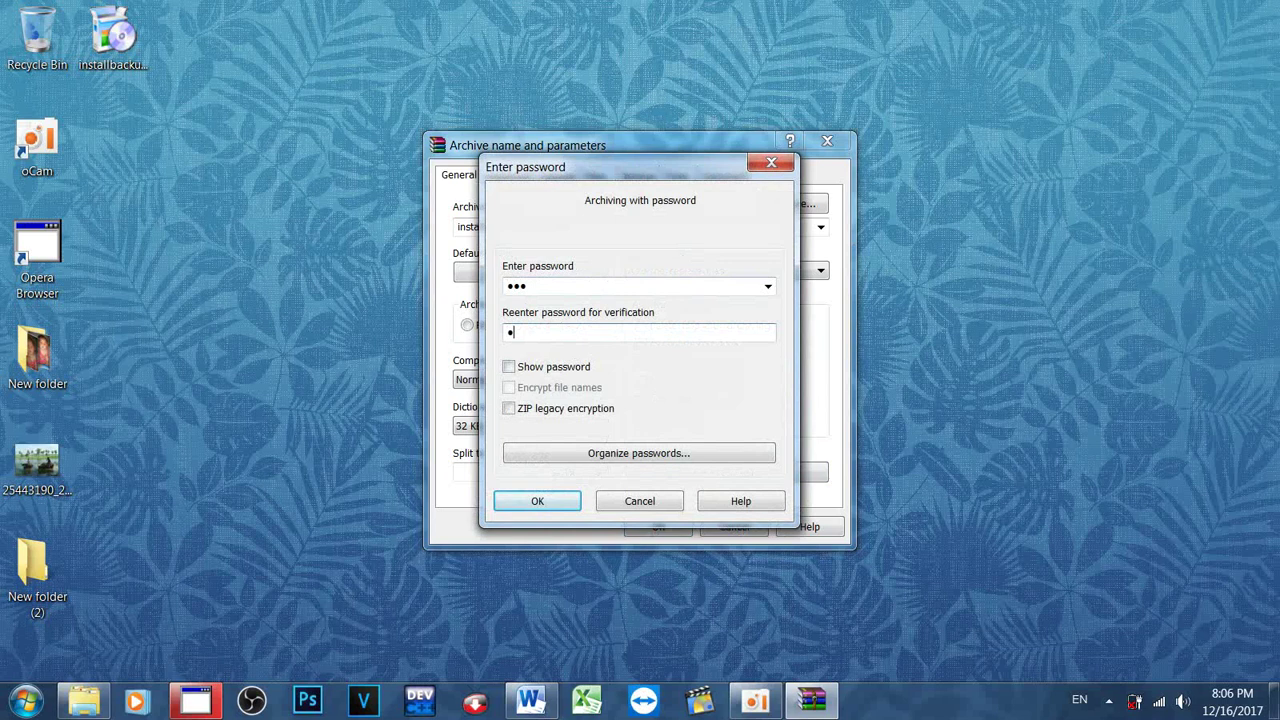
click(537, 369)
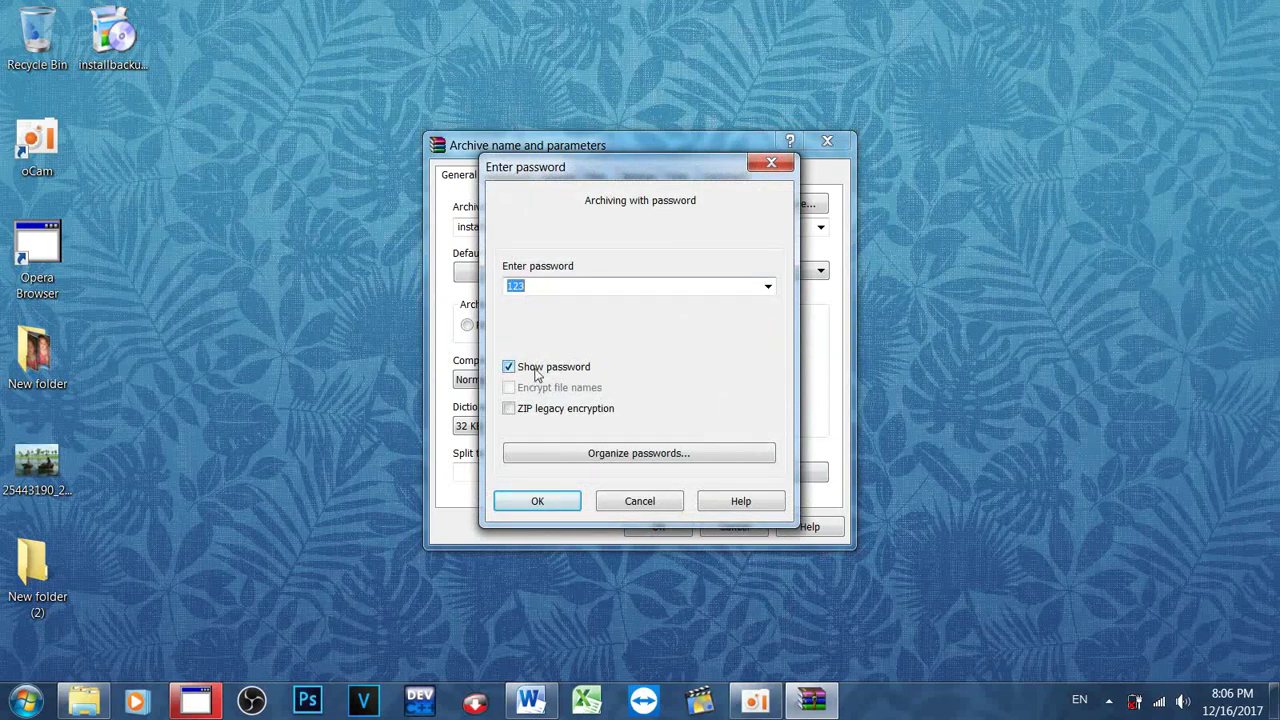
click(546, 289)
click(538, 501)
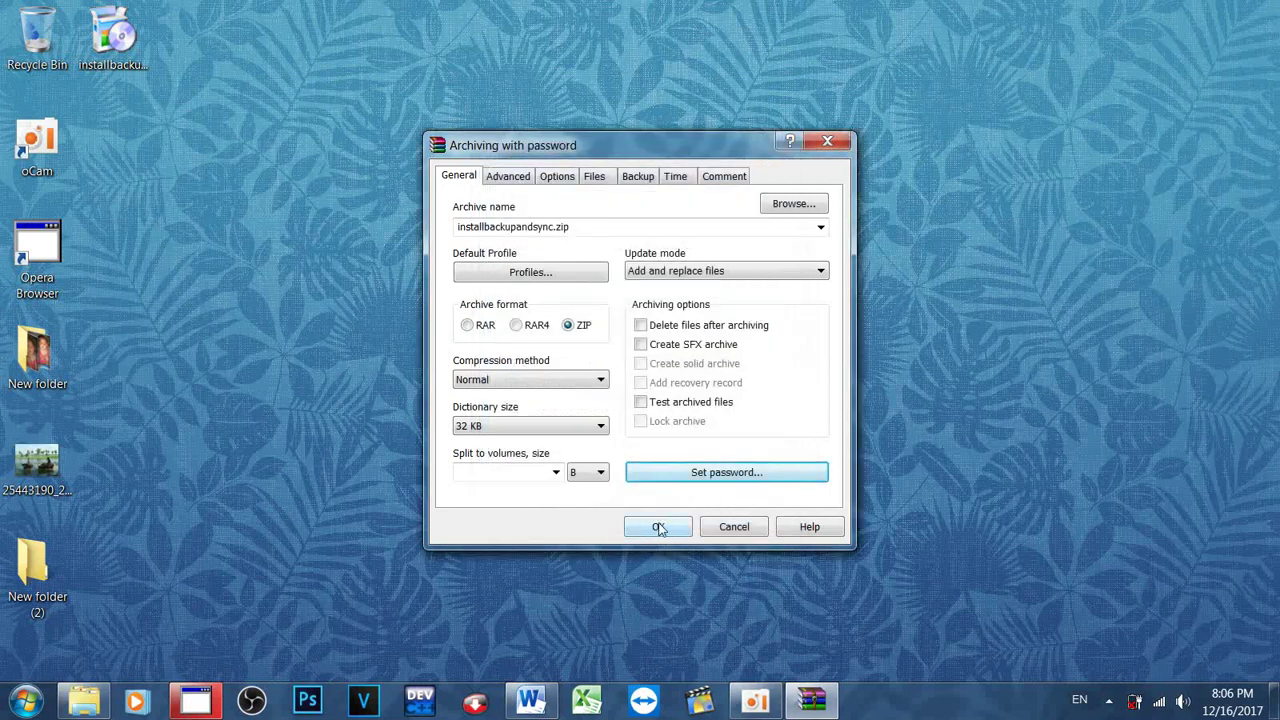
click(652, 526)
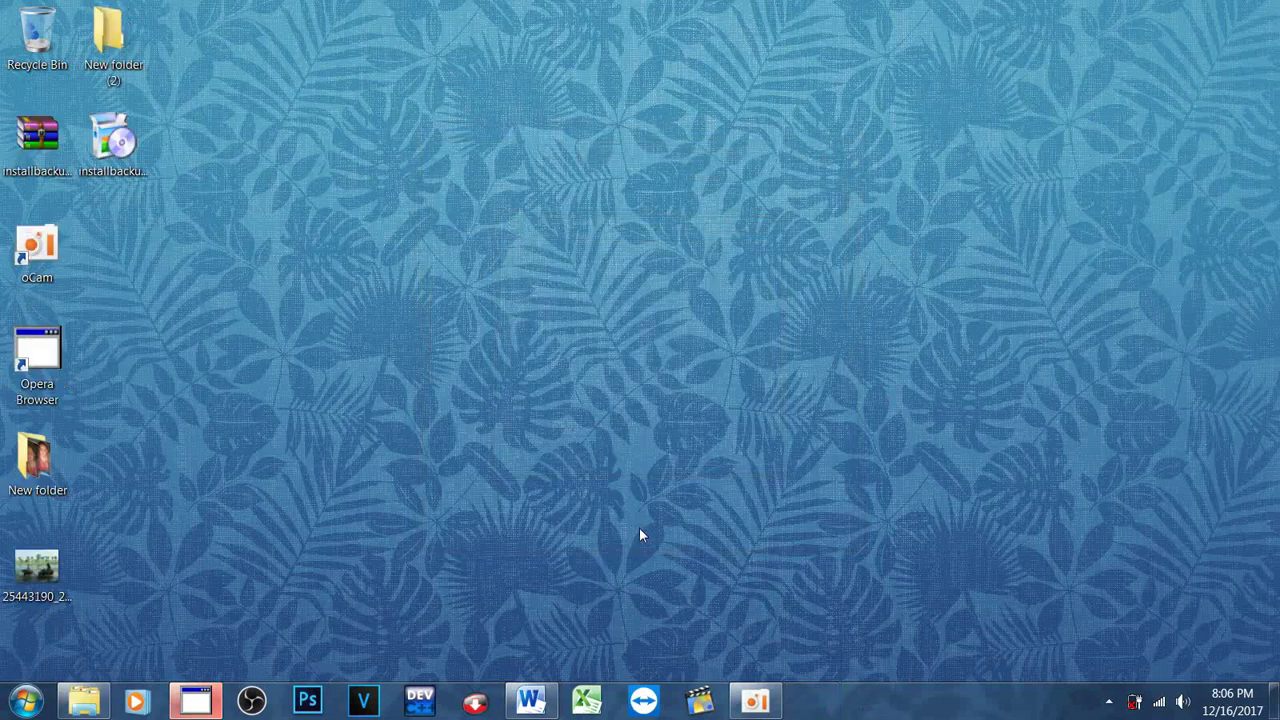
Step: Open installbackupandsync.zip in WinRAR to inspect its contents, then close it
click(37, 145)
click(112, 145)
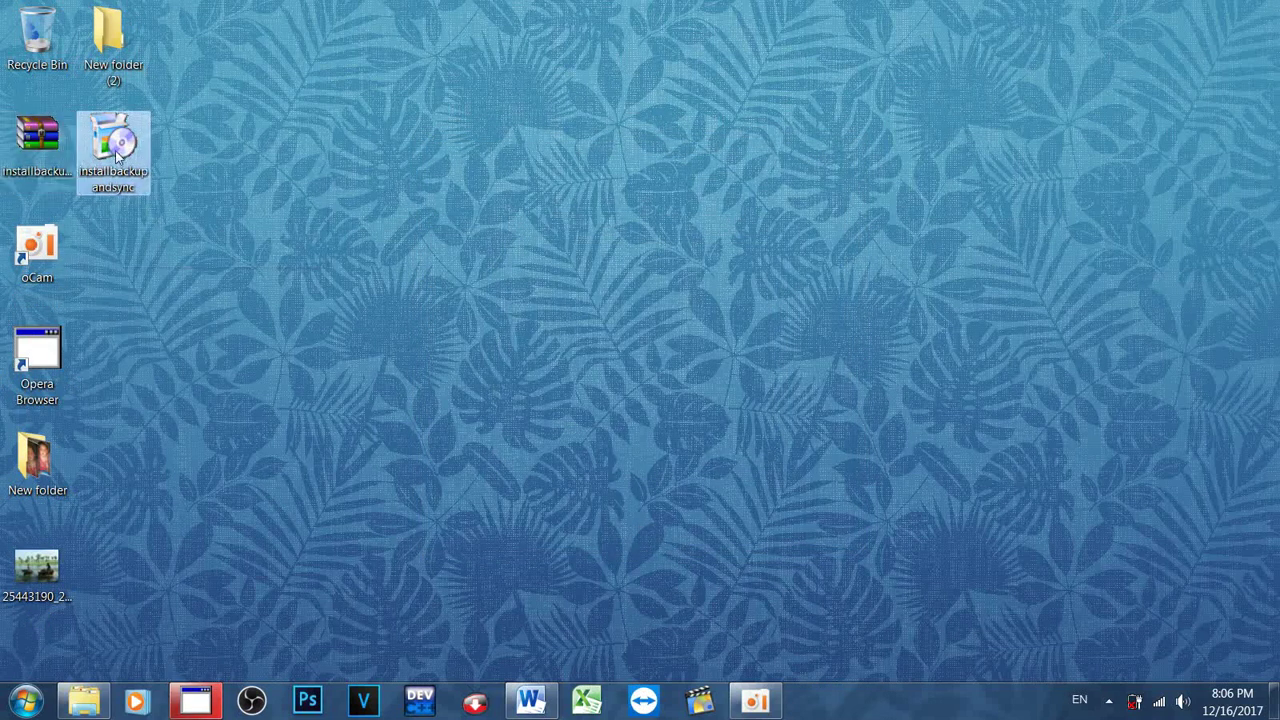
click(50, 150)
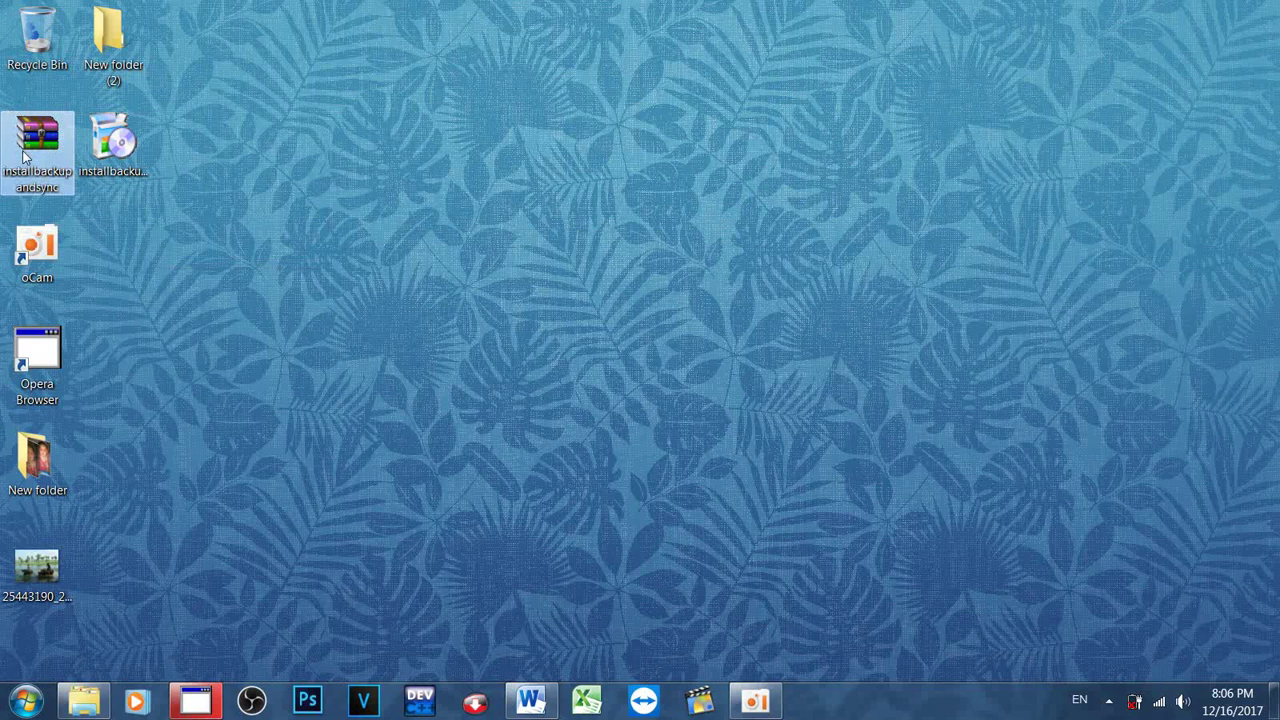
right_click(23, 143)
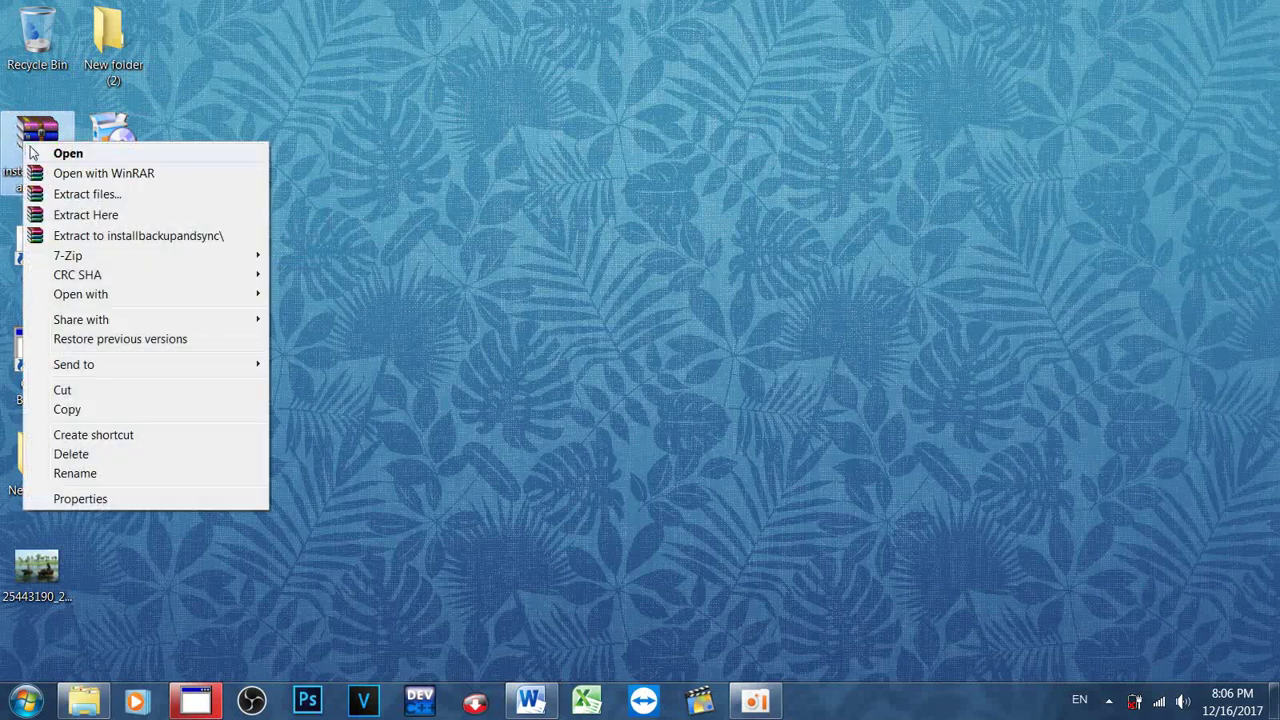
click(60, 153)
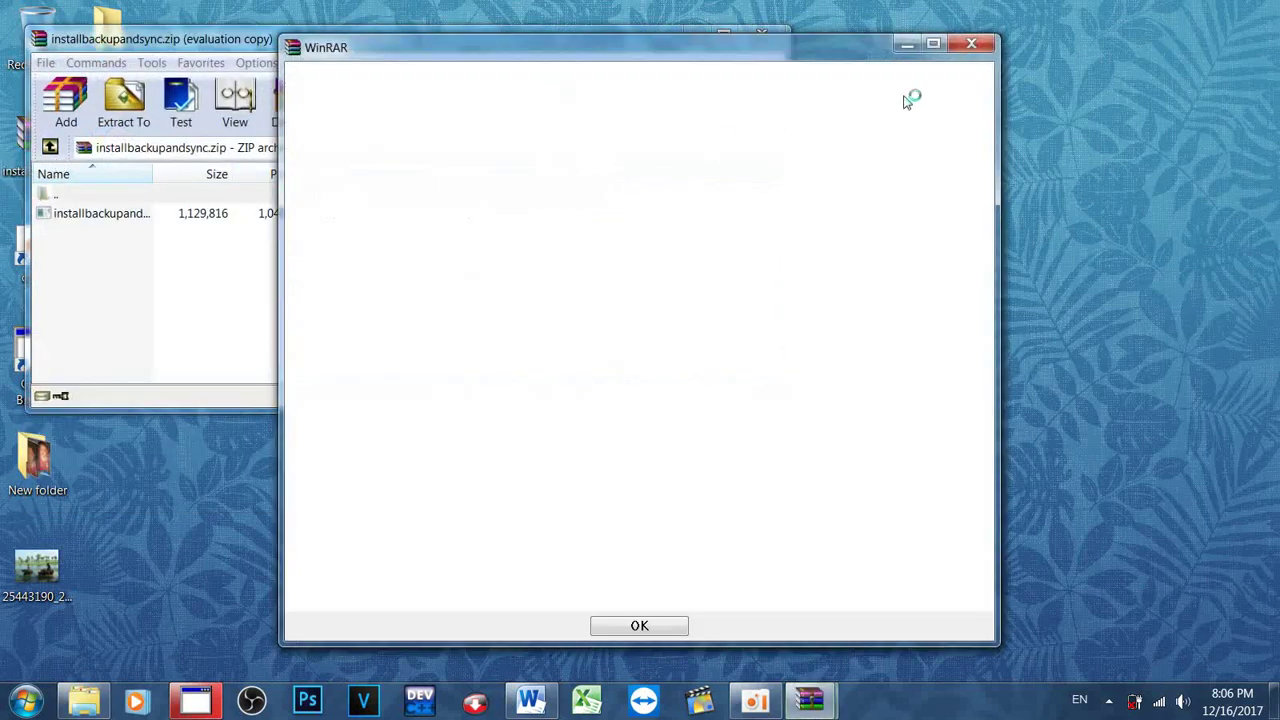
click(971, 46)
click(760, 35)
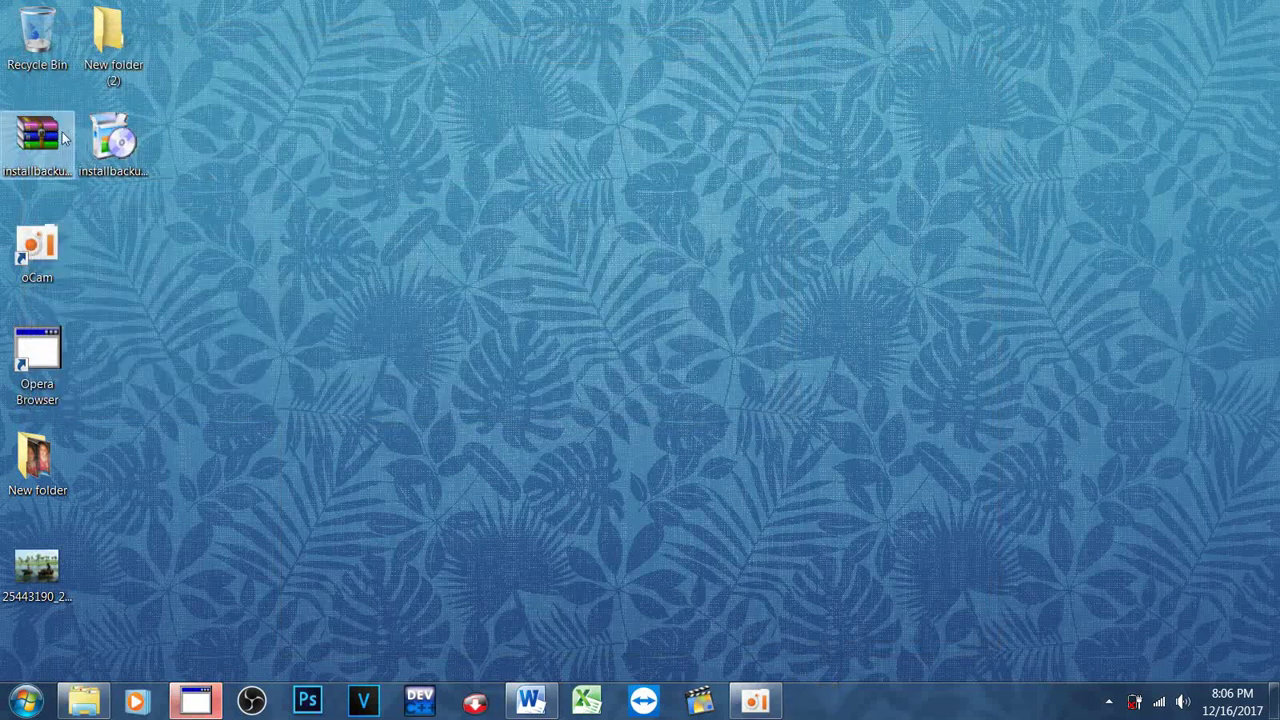
Step: Extract the zip with its password into an installbackupandsync folder, check it, and close it
right_click(62, 141)
click(94, 228)
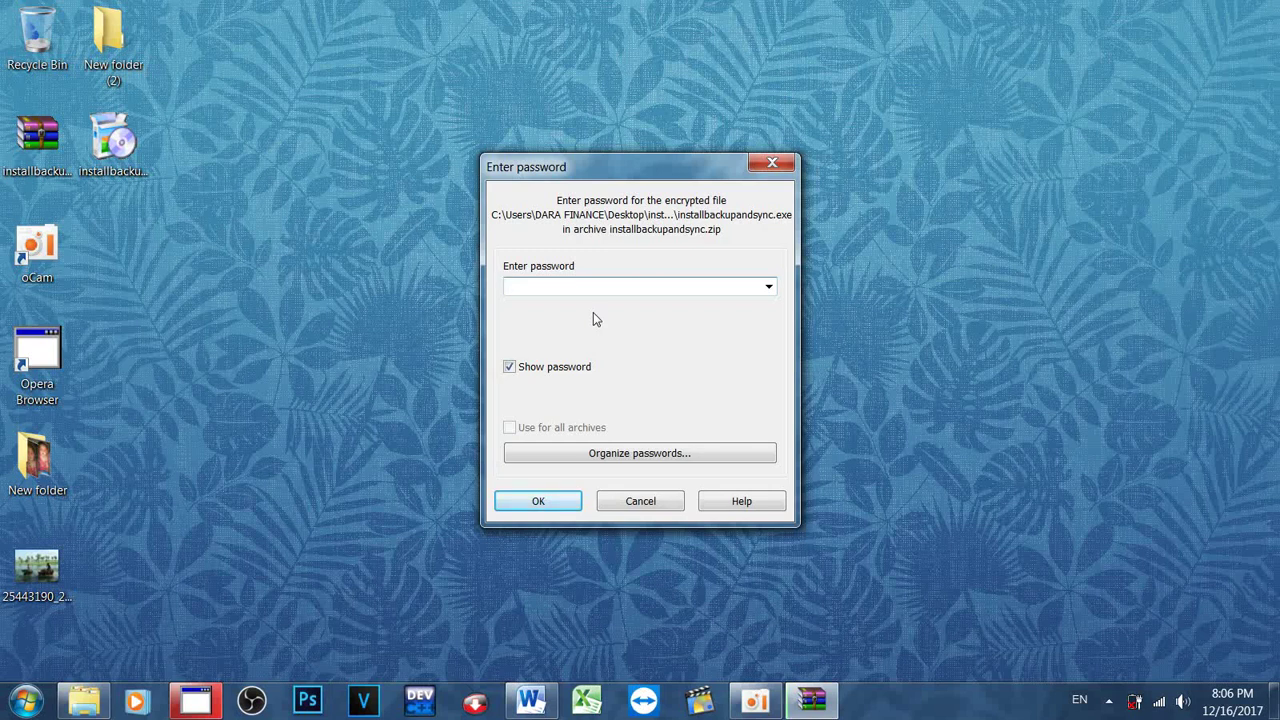
text(123)
key(Return)
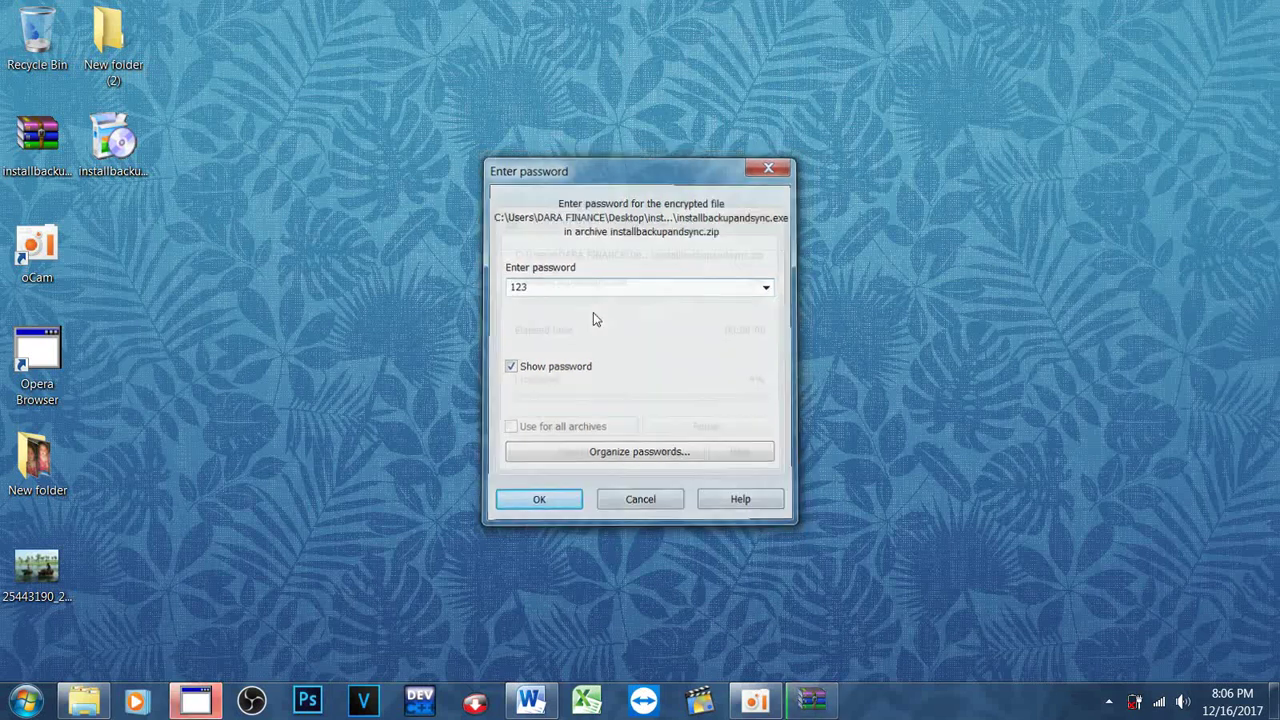
double_click(110, 245)
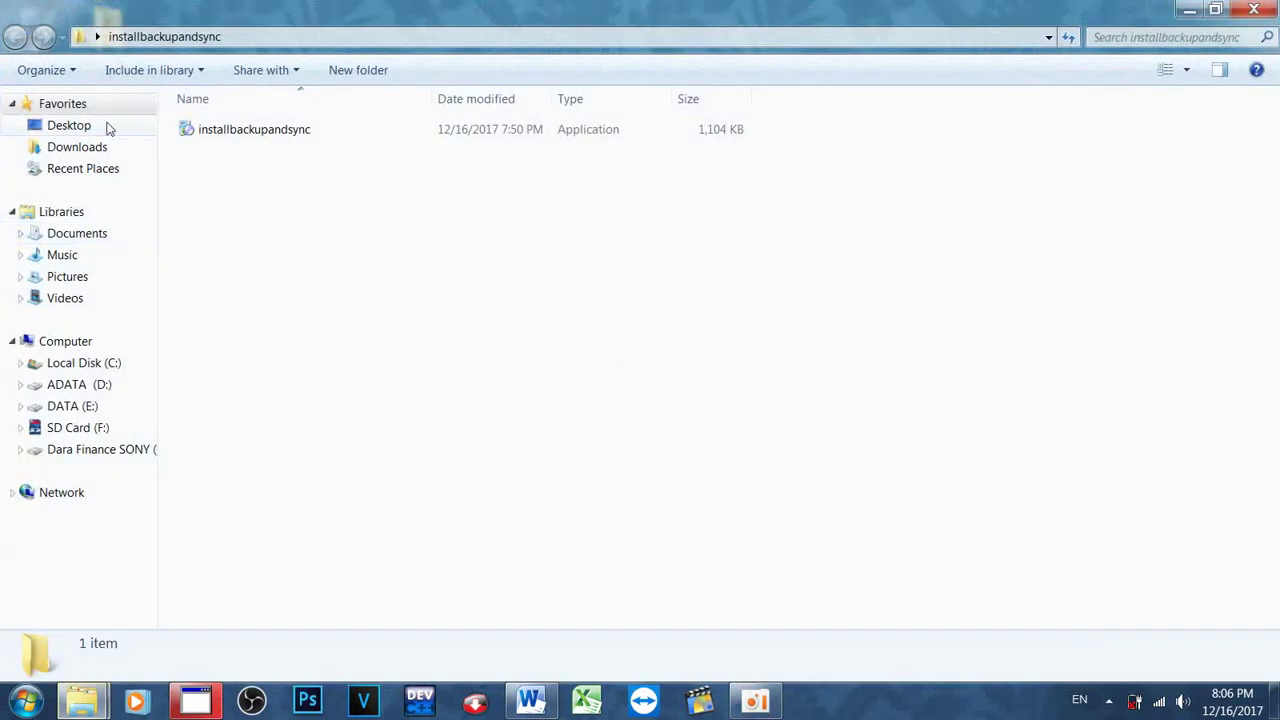
click(241, 136)
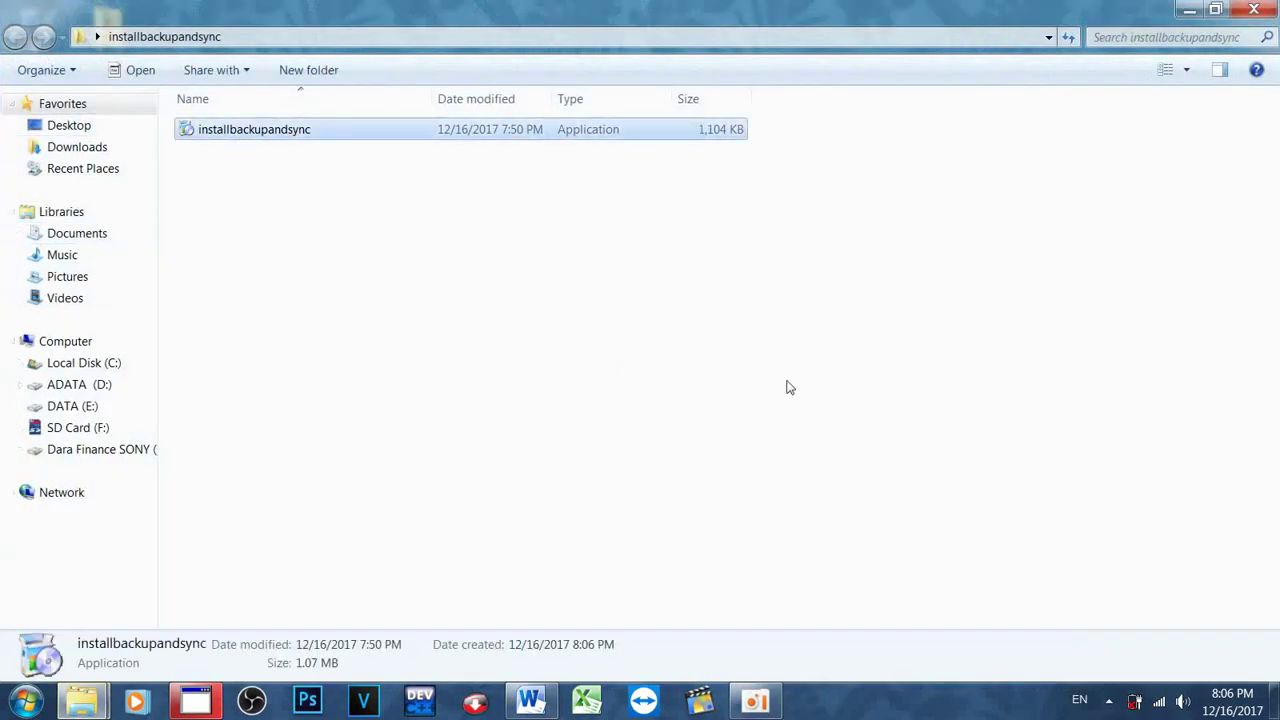
click(1254, 10)
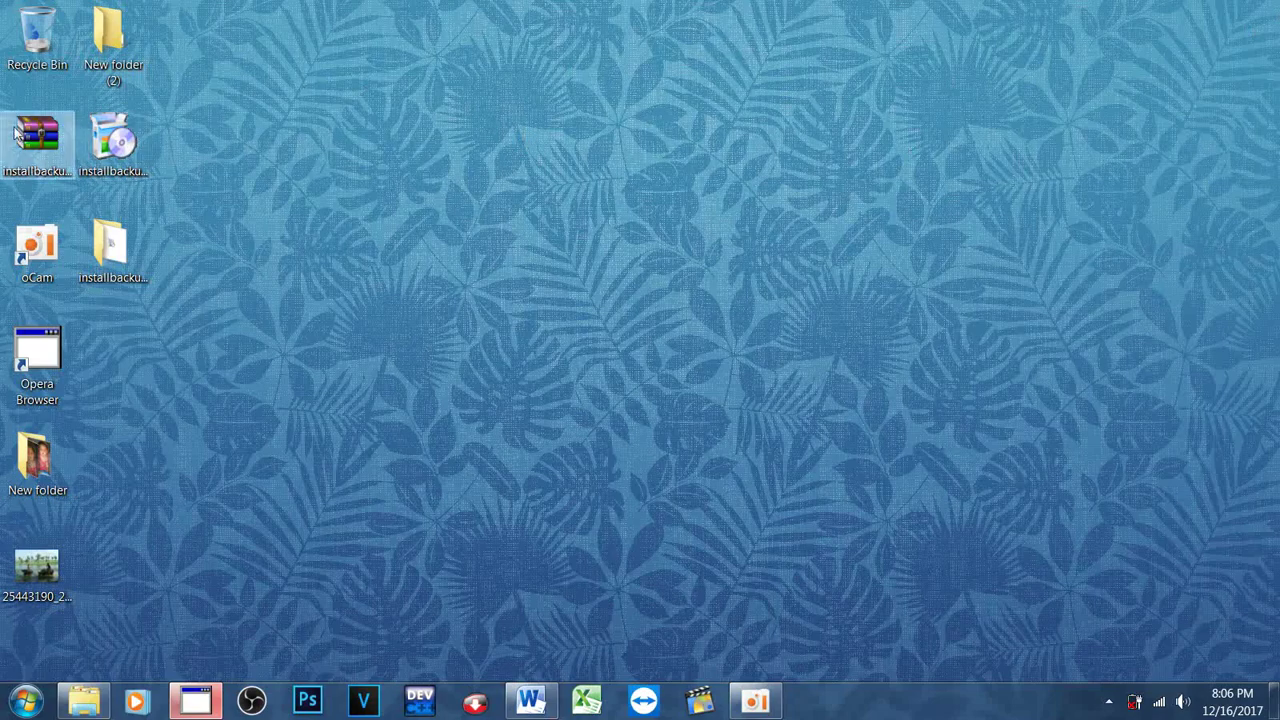
click(214, 706)
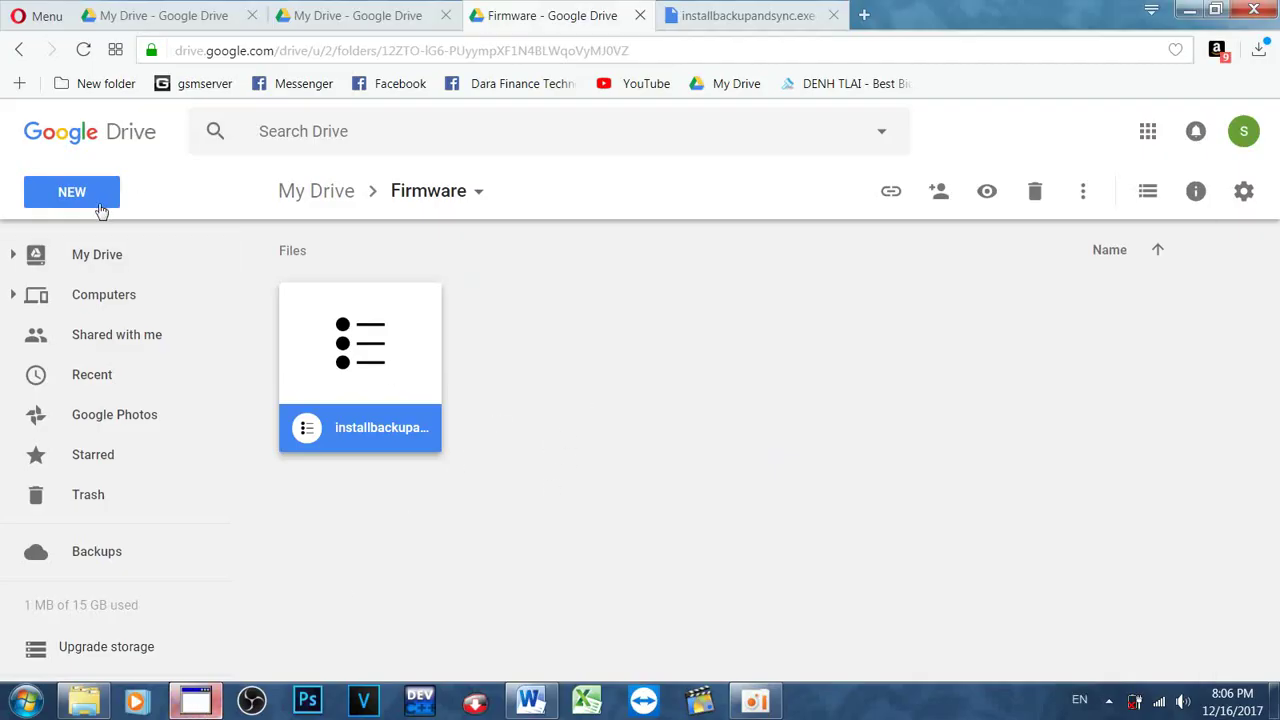
Step: Upload installbackupandsync.zip from the Desktop into the Firmware folder
click(97, 209)
click(104, 290)
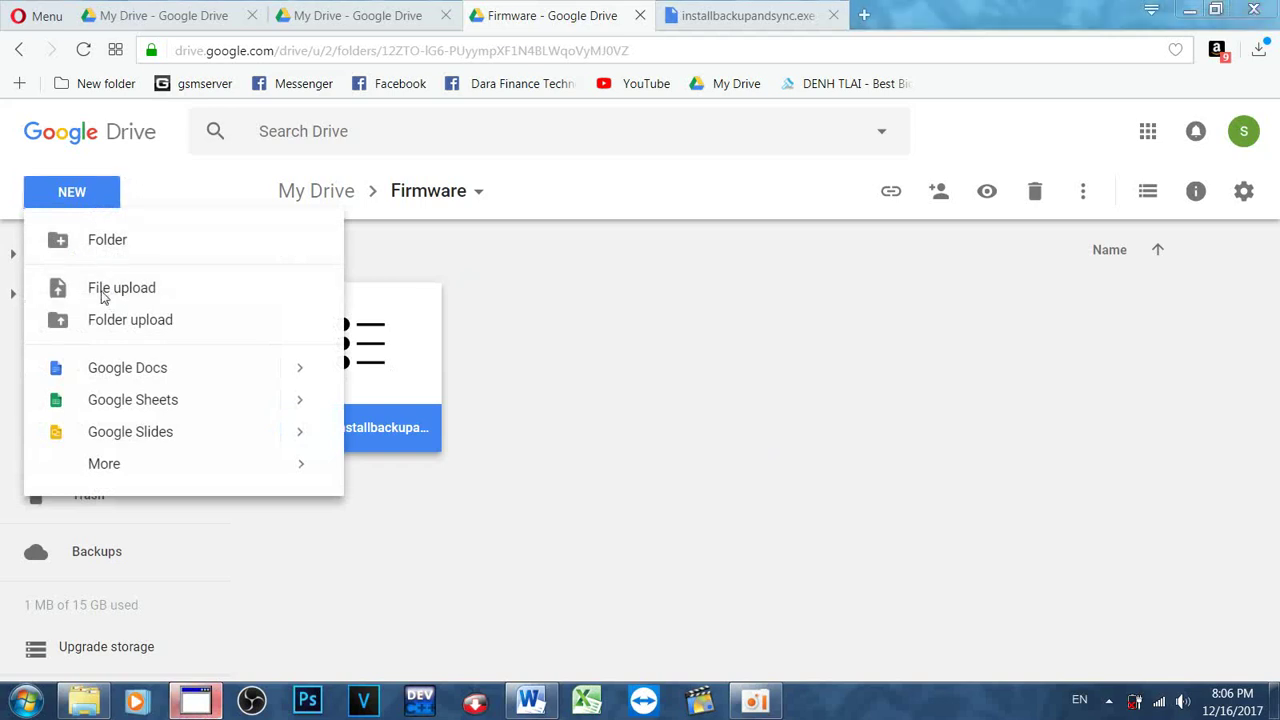
click(240, 325)
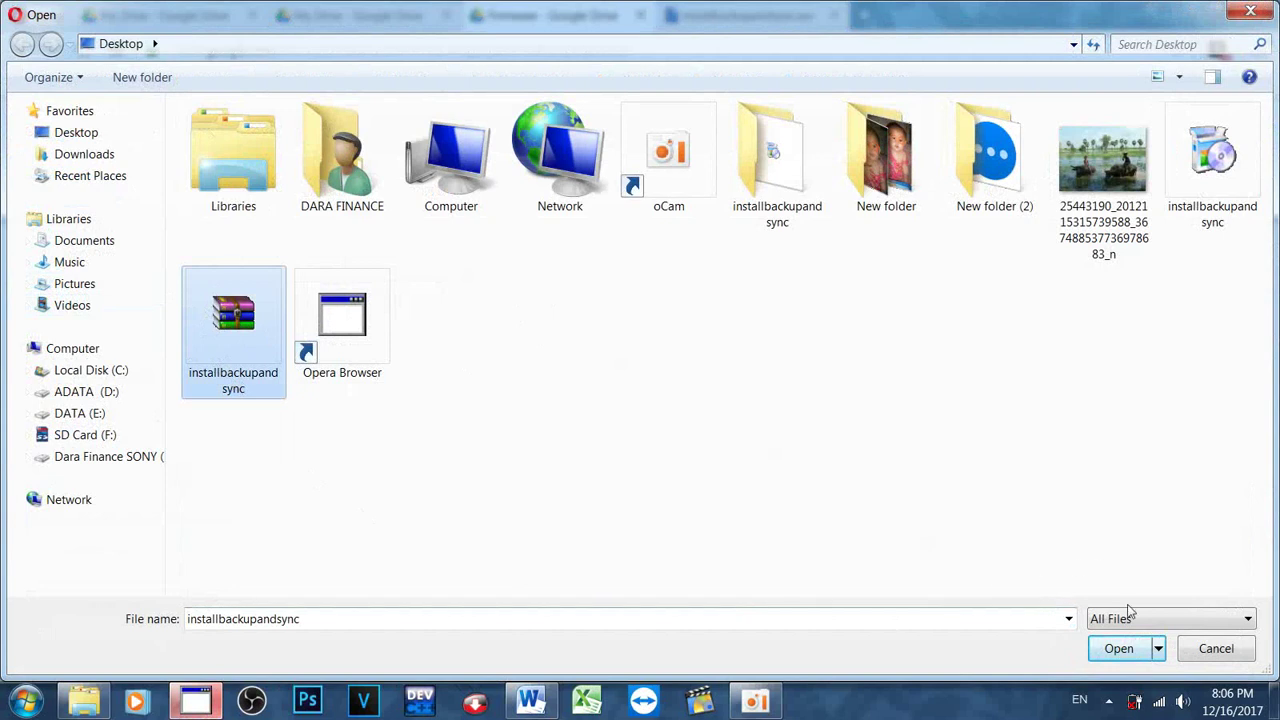
click(1117, 651)
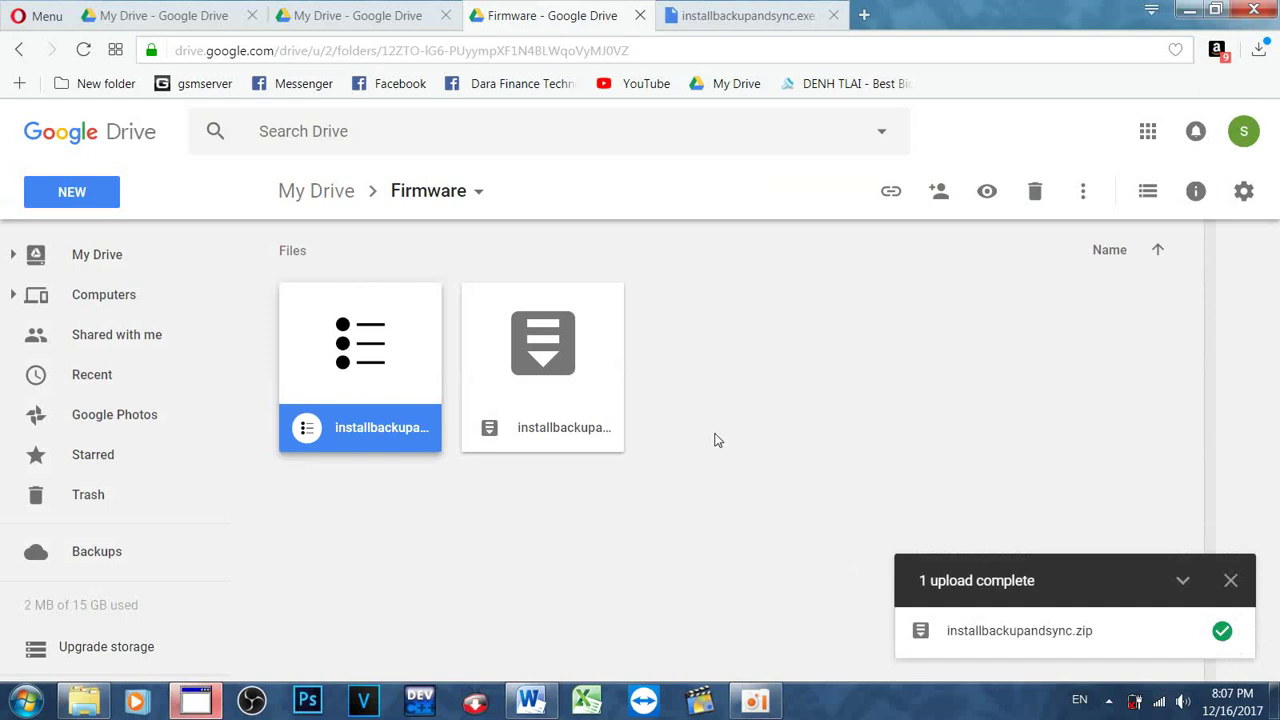
Step: Turn on link sharing for installbackupandsync.zip and copy its link
right_click(590, 374)
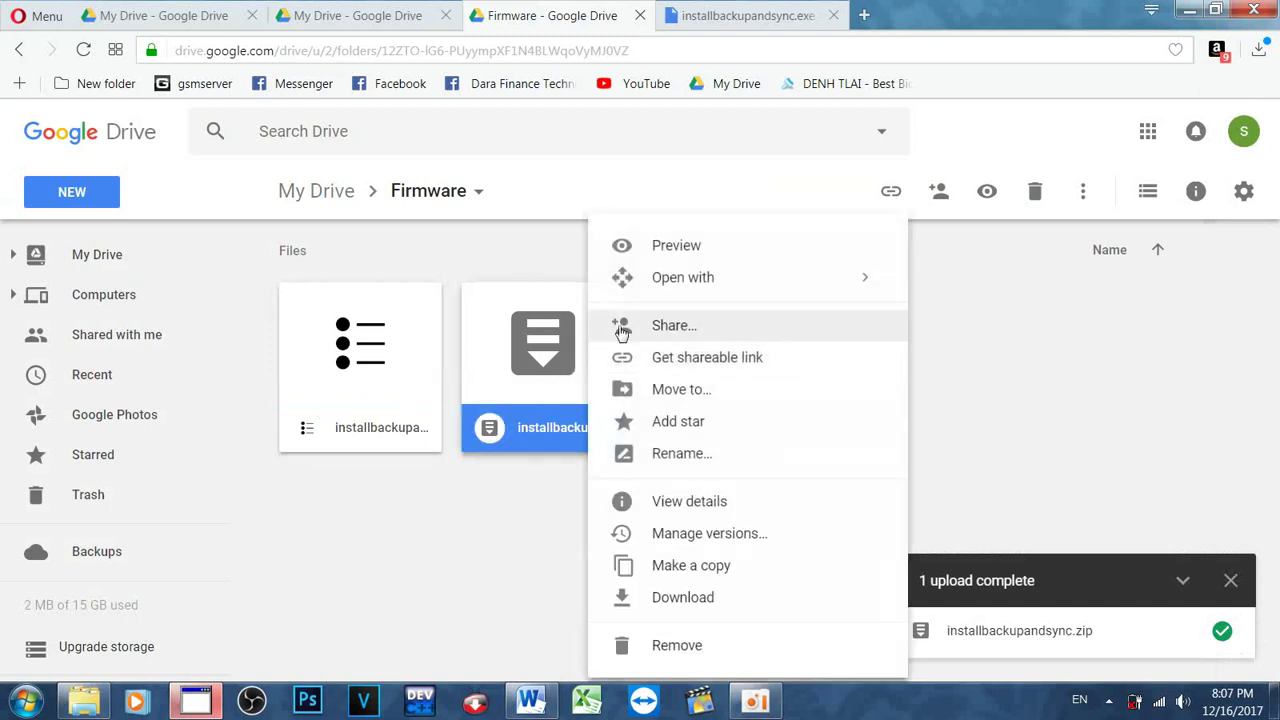
click(656, 370)
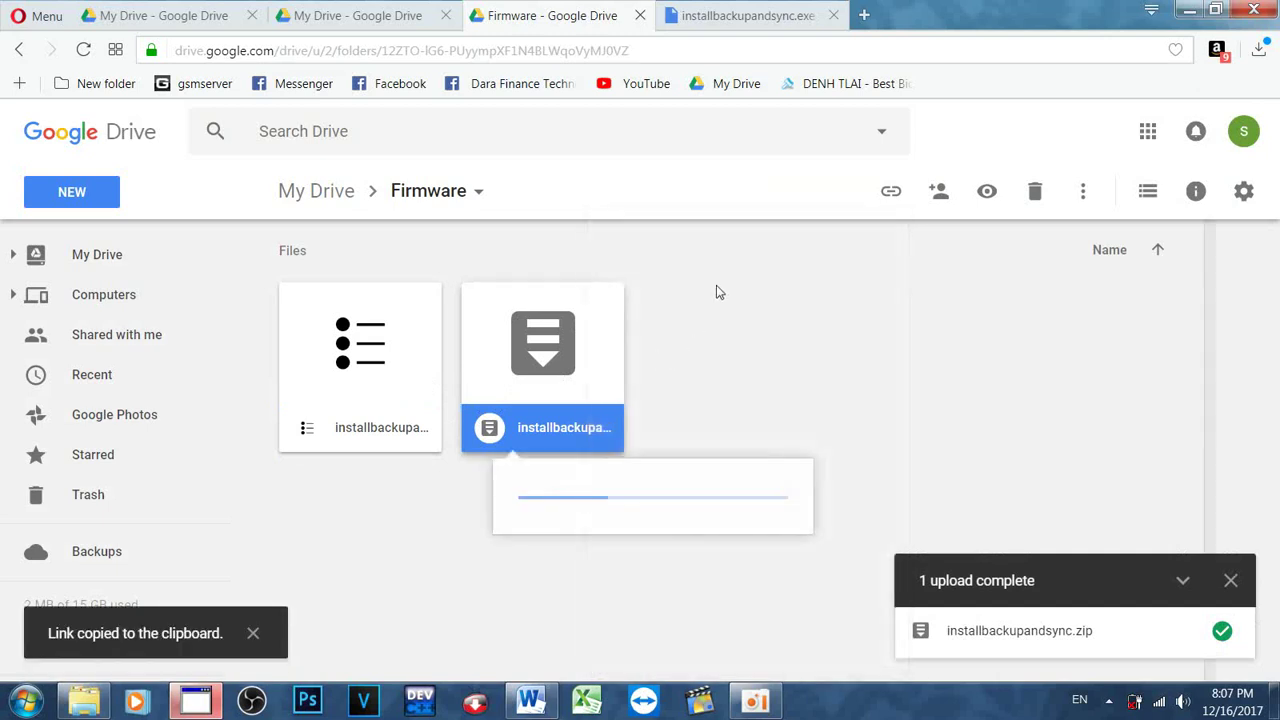
click(862, 20)
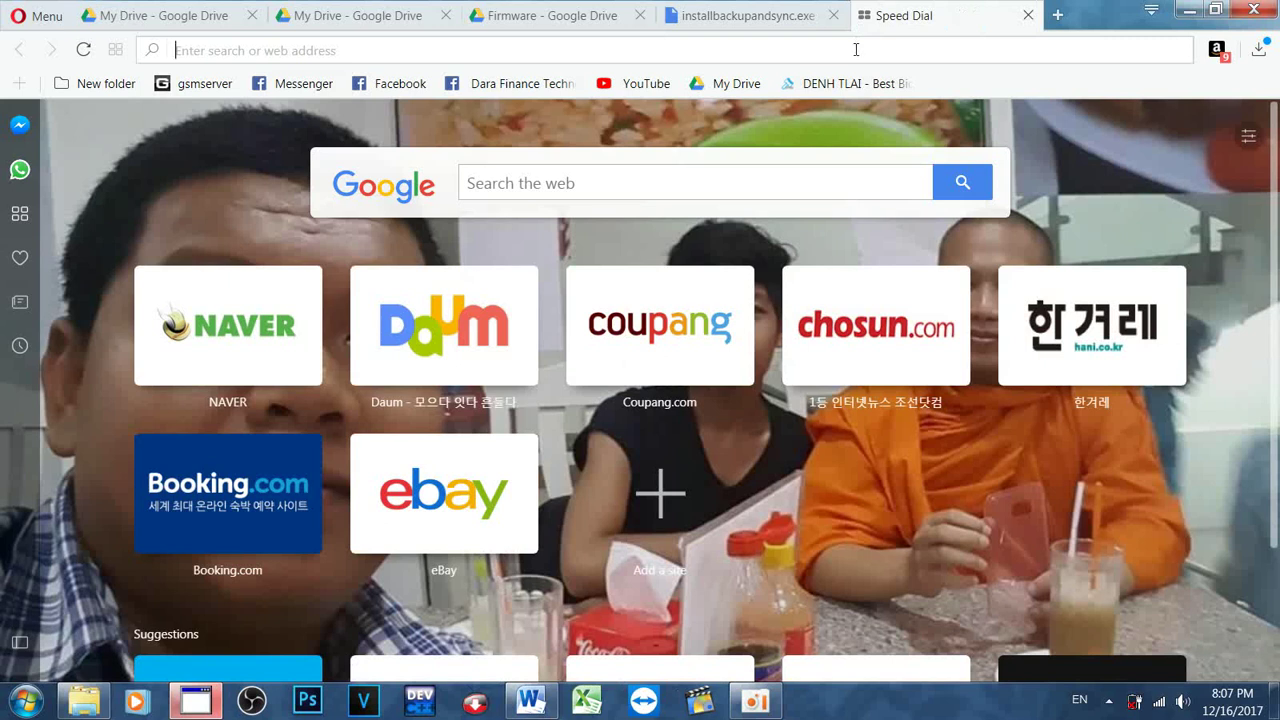
Step: Load the pasted zip link, download installbackupandsync.zip, and show it in the Downloads folder
right_click(854, 48)
click(887, 139)
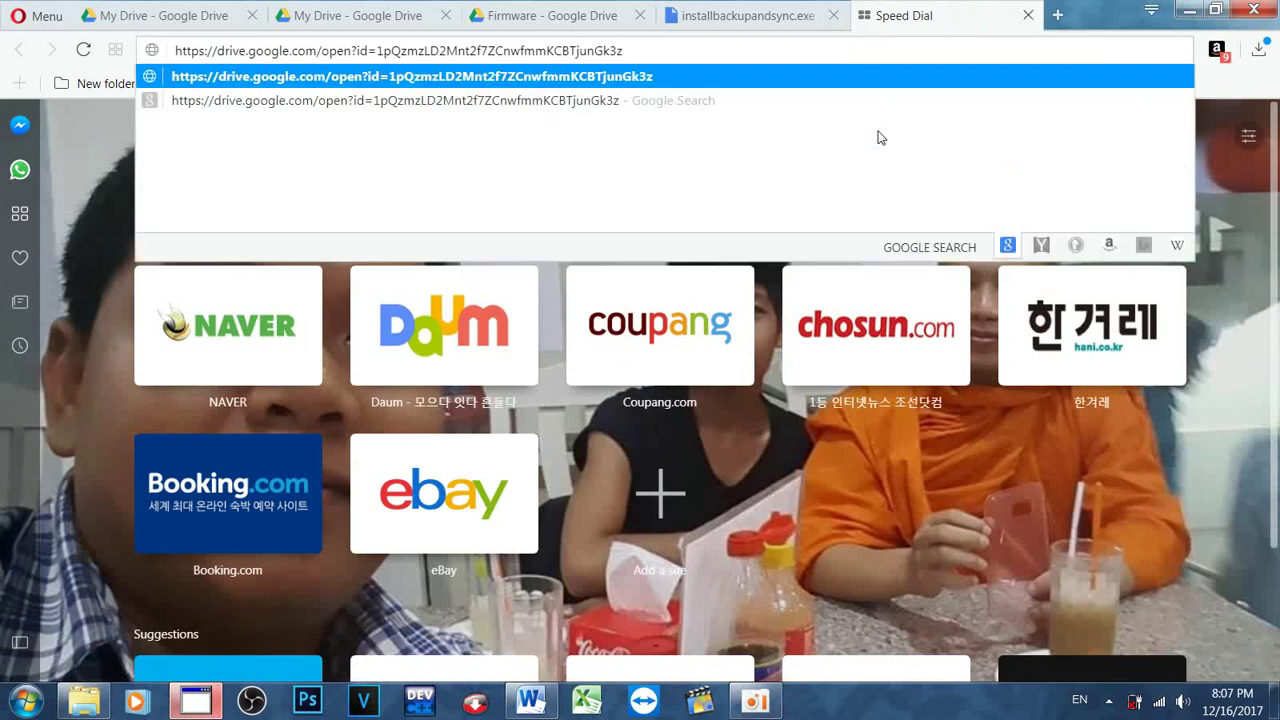
key(Return)
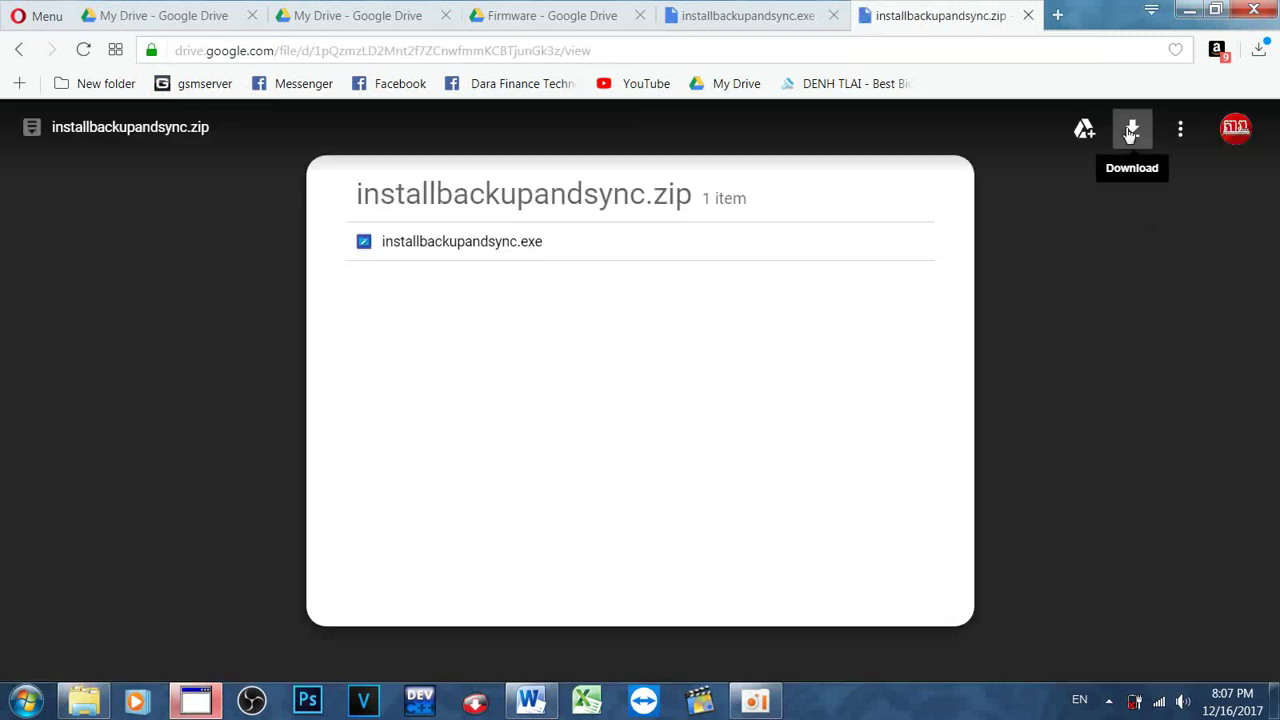
click(1131, 131)
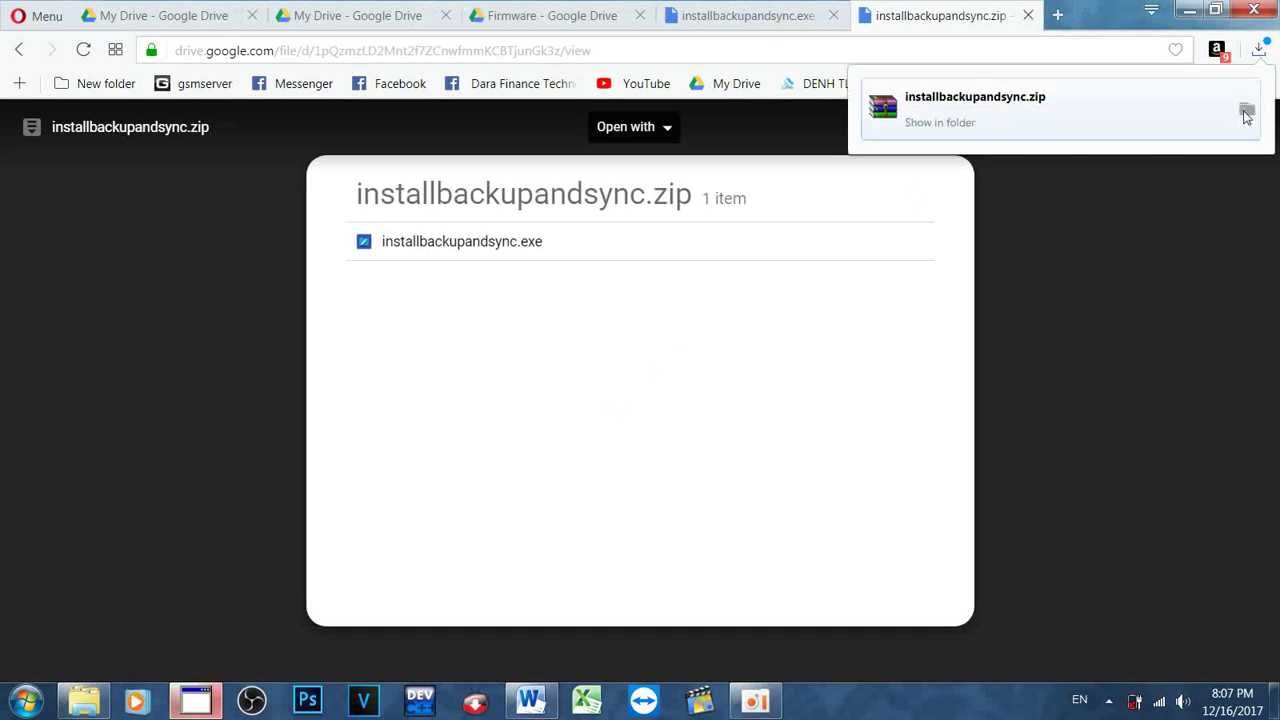
click(1246, 113)
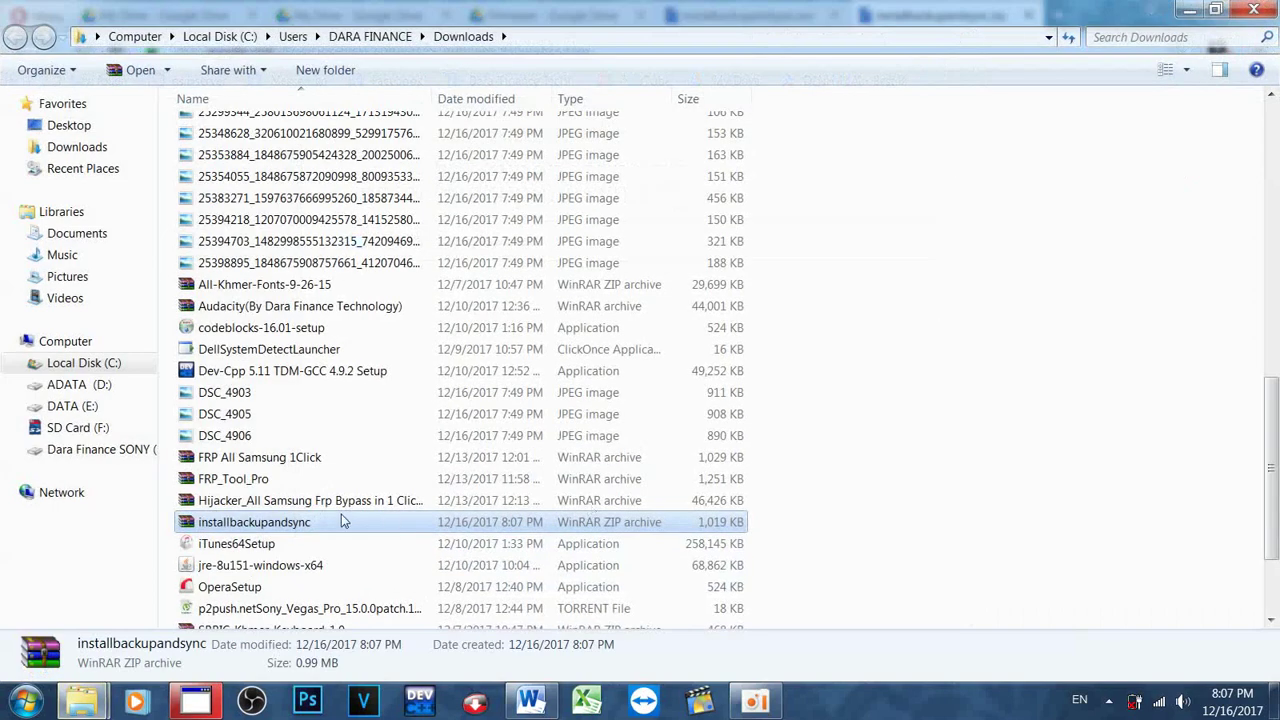
Step: Confirm extracting installbackupandsync.zip asks for a password, then close Explorer and both installbackupandsync tabs
right_click(285, 528)
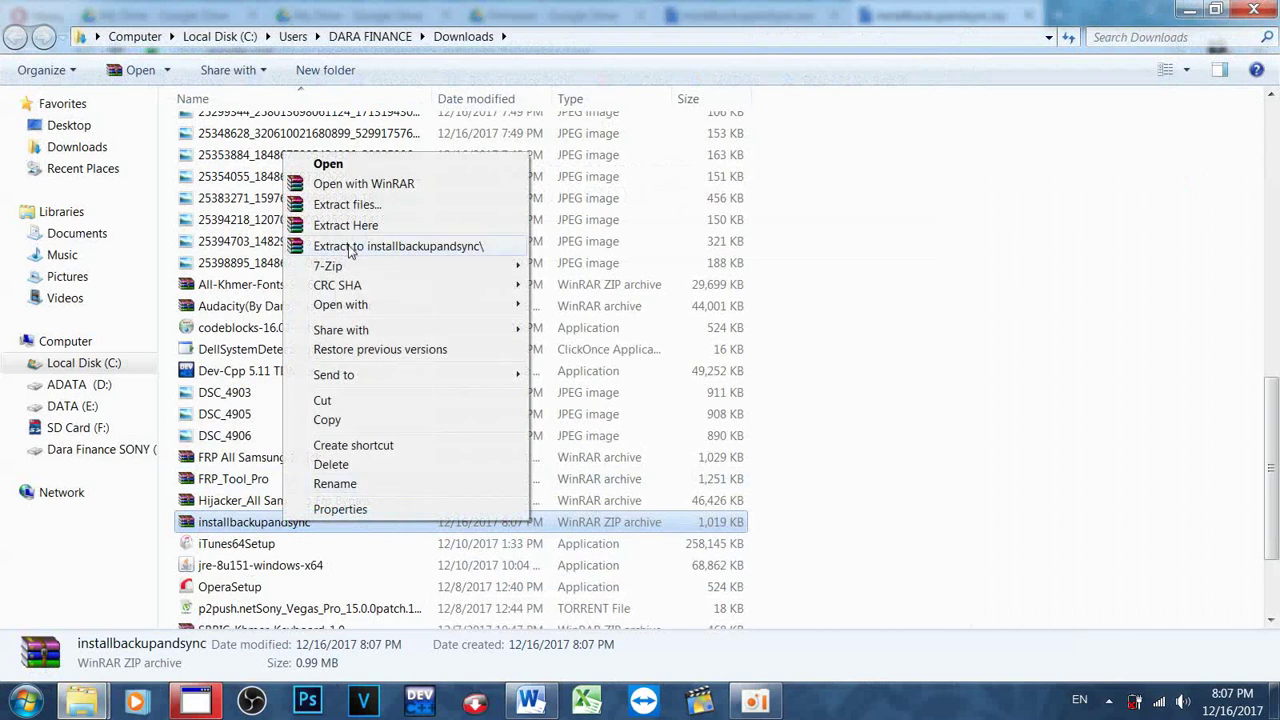
click(350, 246)
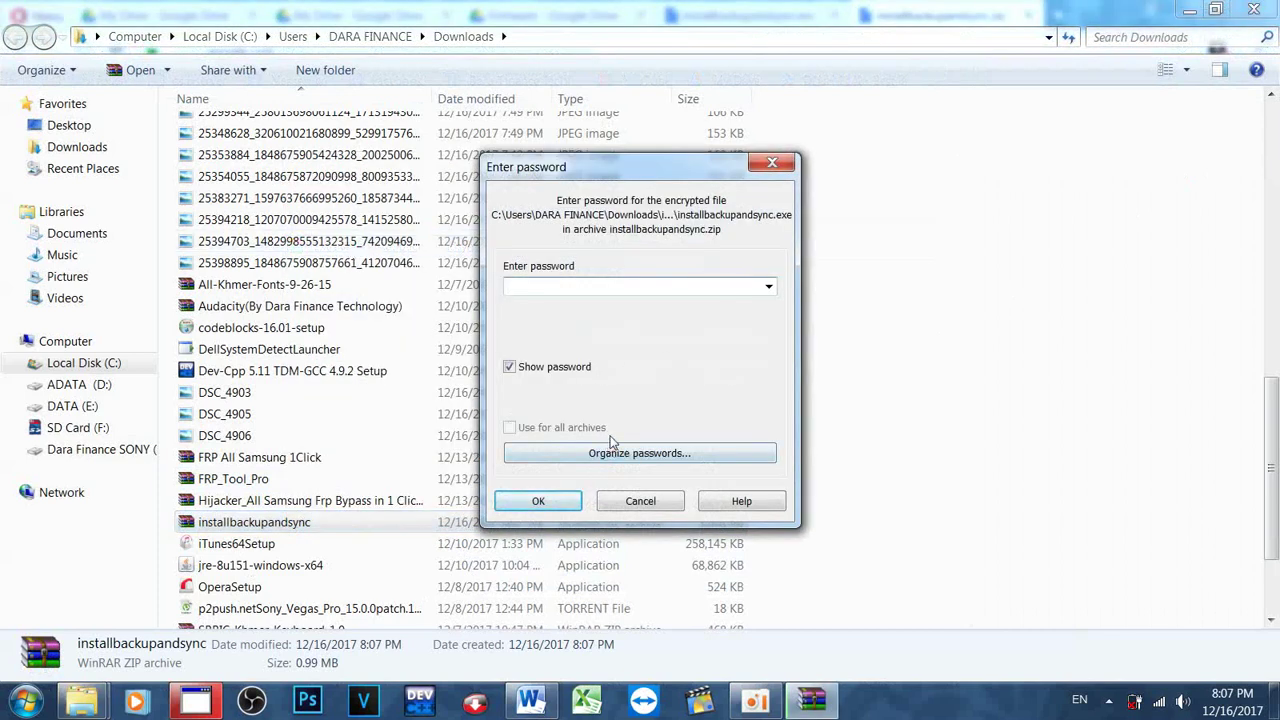
click(1254, 9)
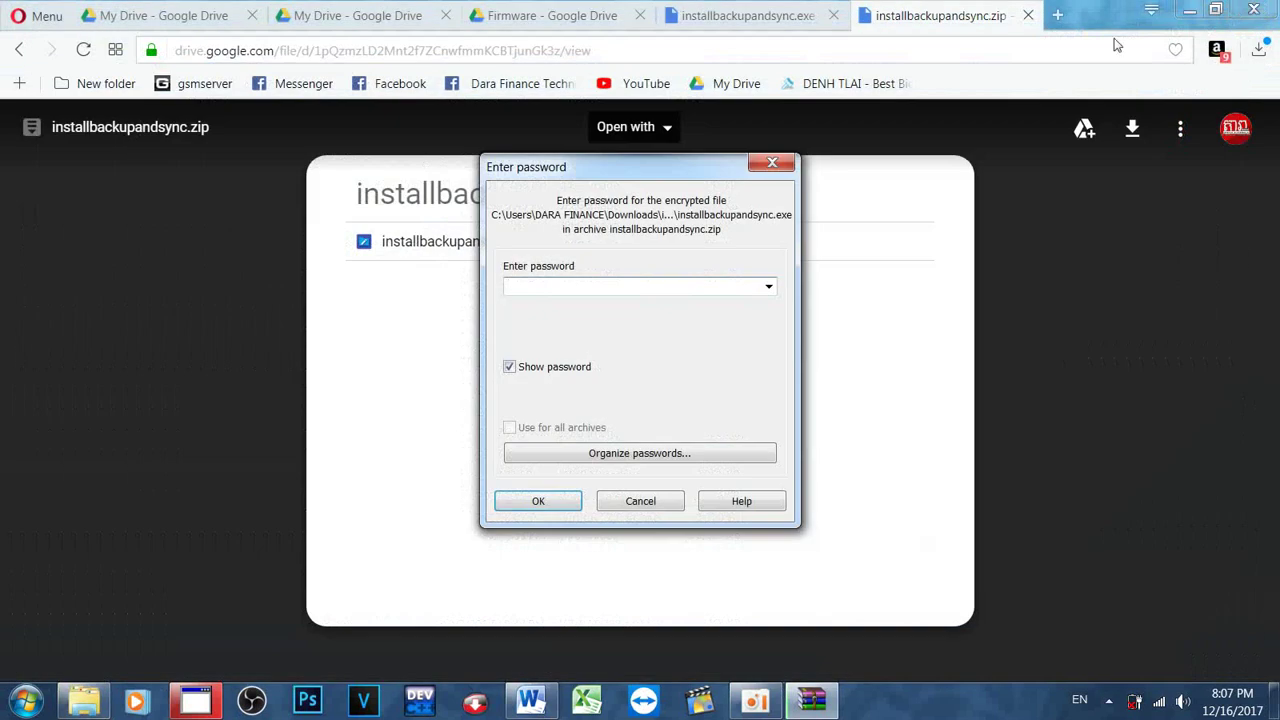
click(772, 162)
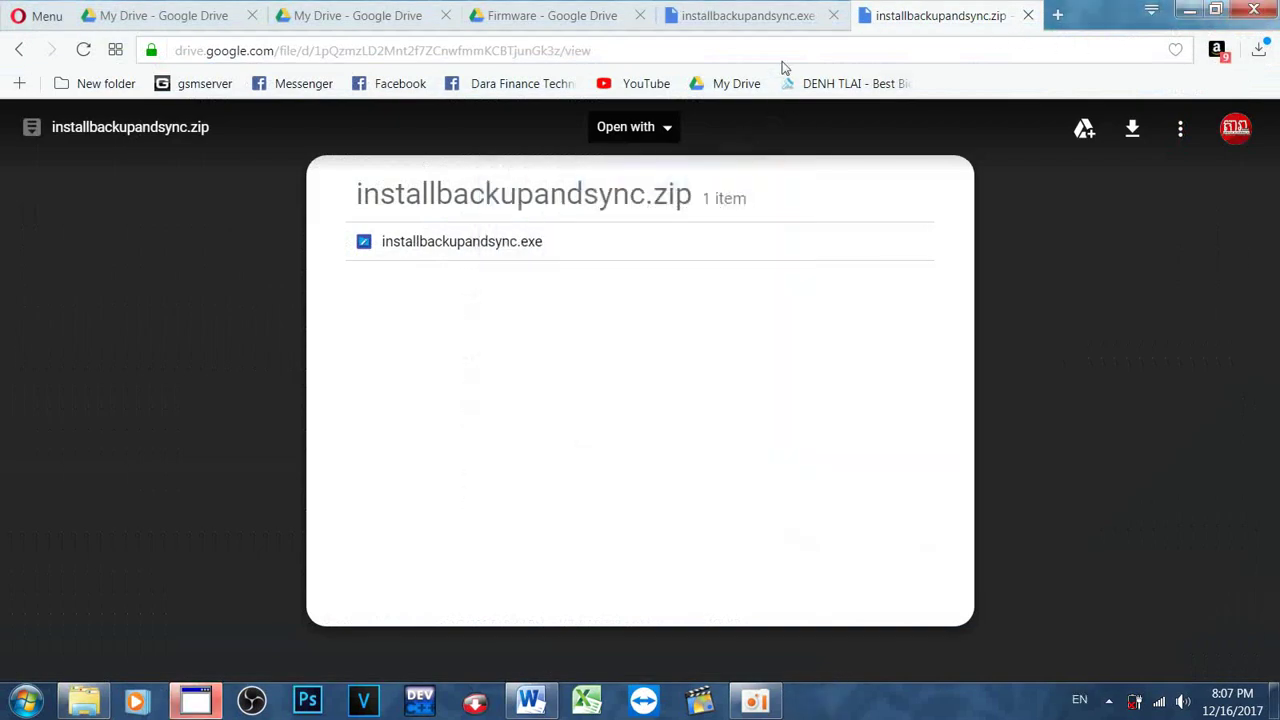
click(834, 22)
click(834, 22)
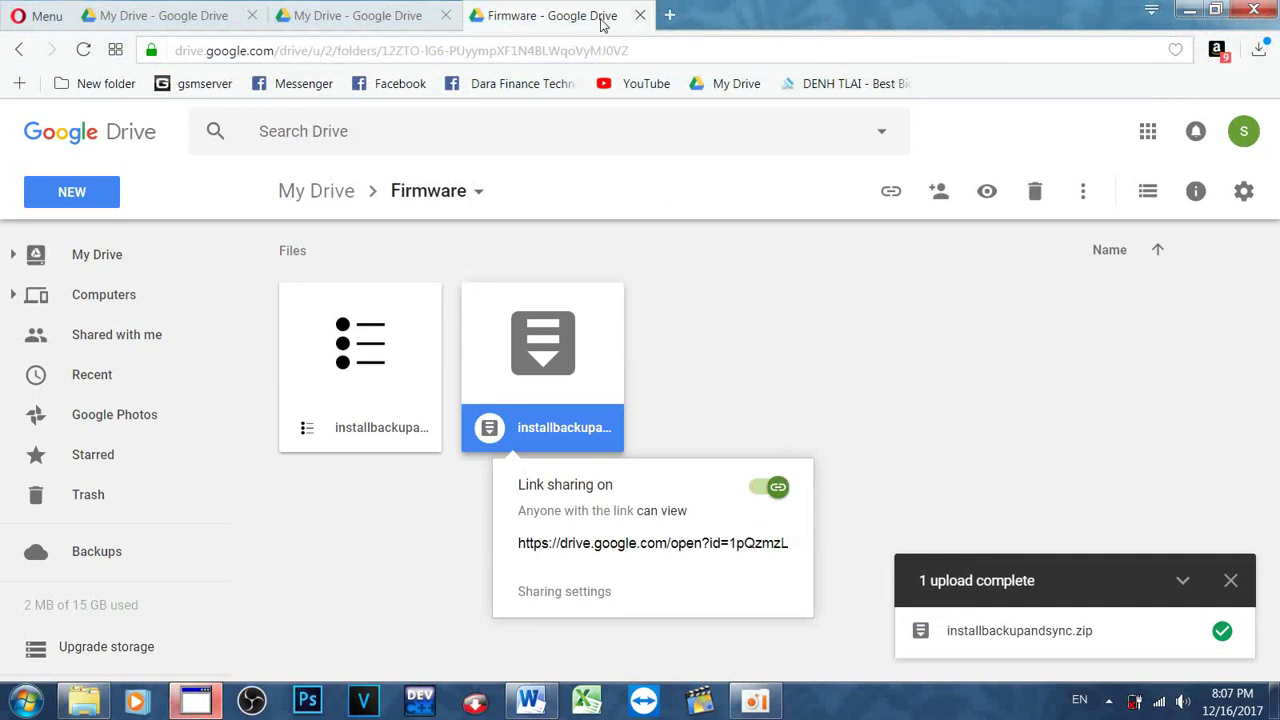
Step: Dismiss the sharing popup and upload notice, then close the Firmware tab and both My Drive tabs
click(958, 438)
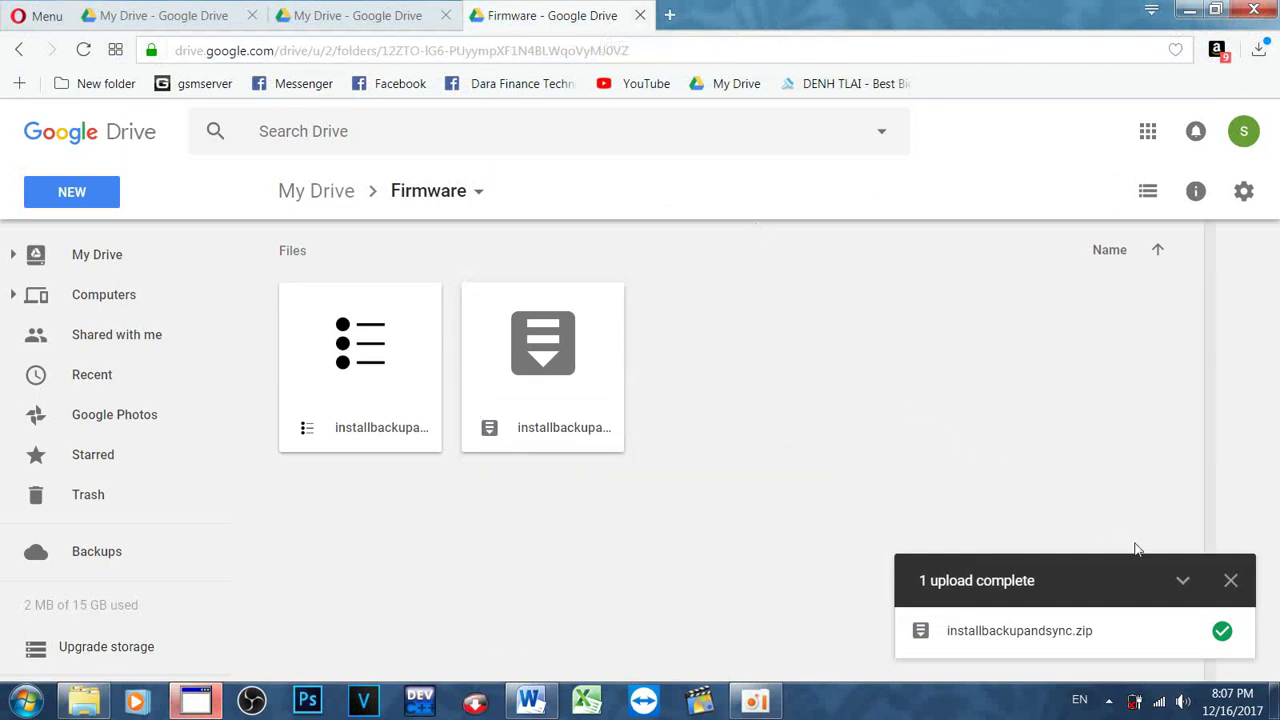
click(1231, 584)
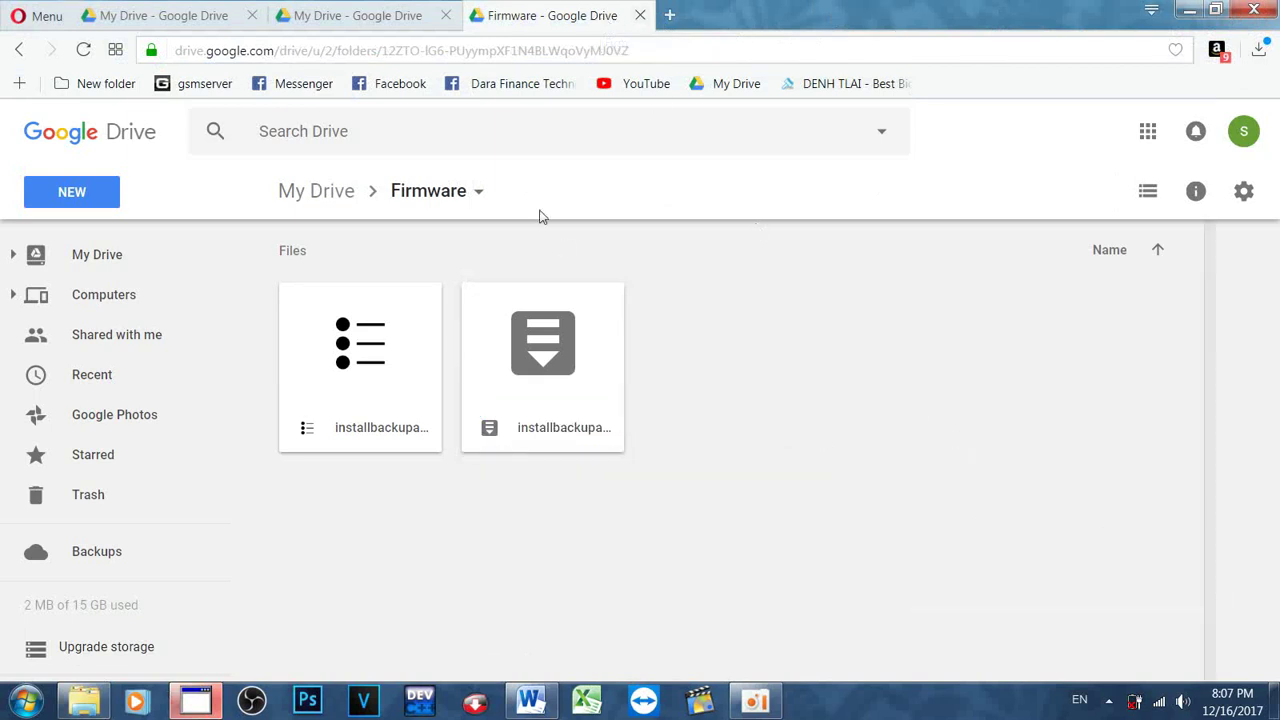
click(641, 16)
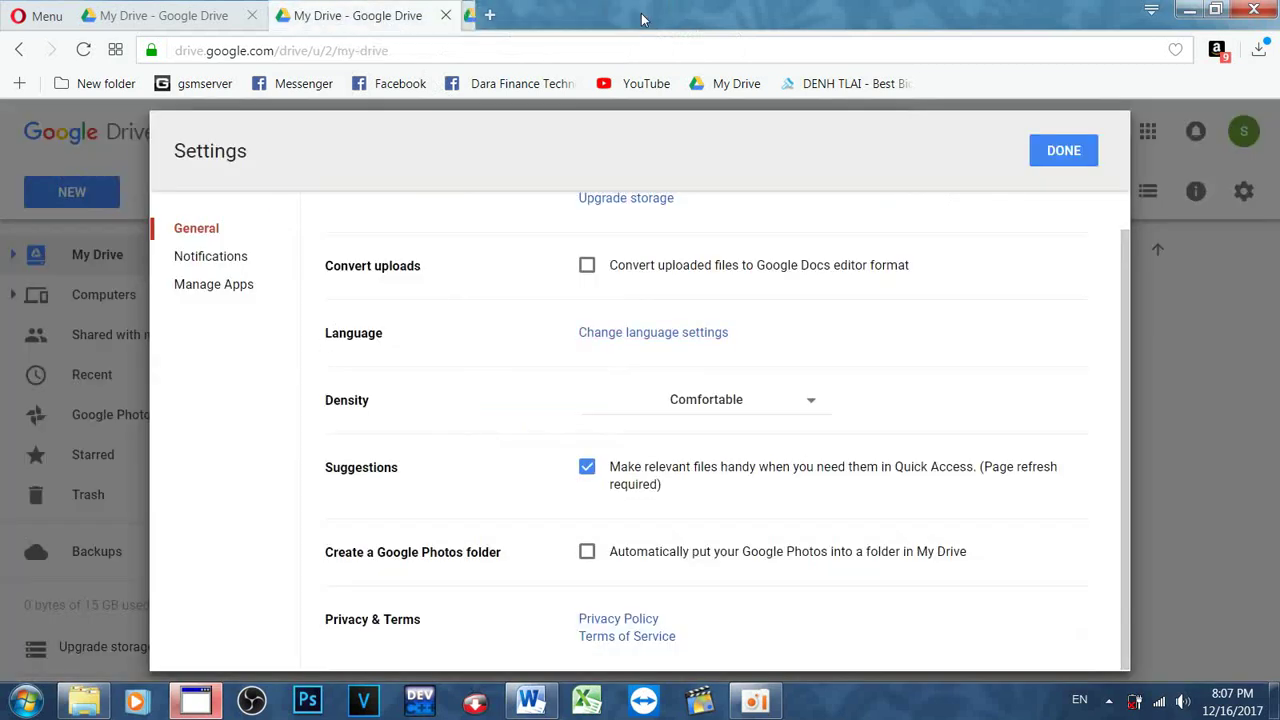
click(445, 16)
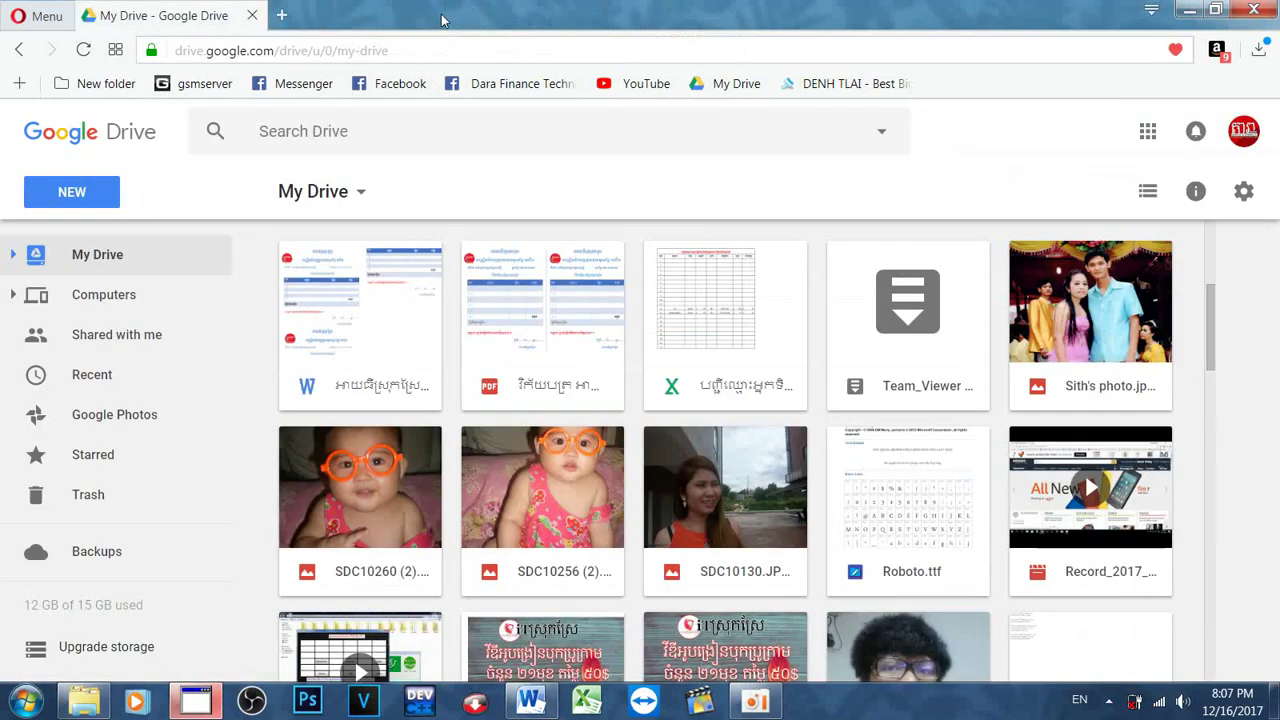
click(253, 16)
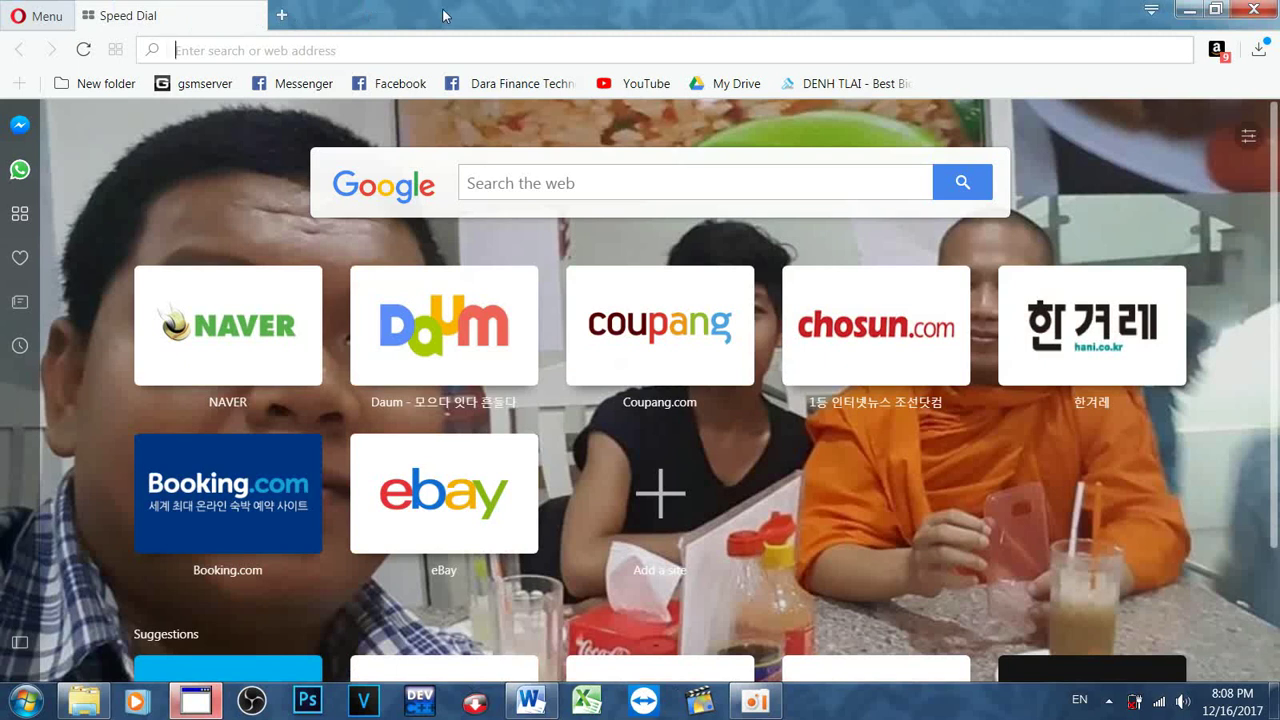
click(1253, 9)
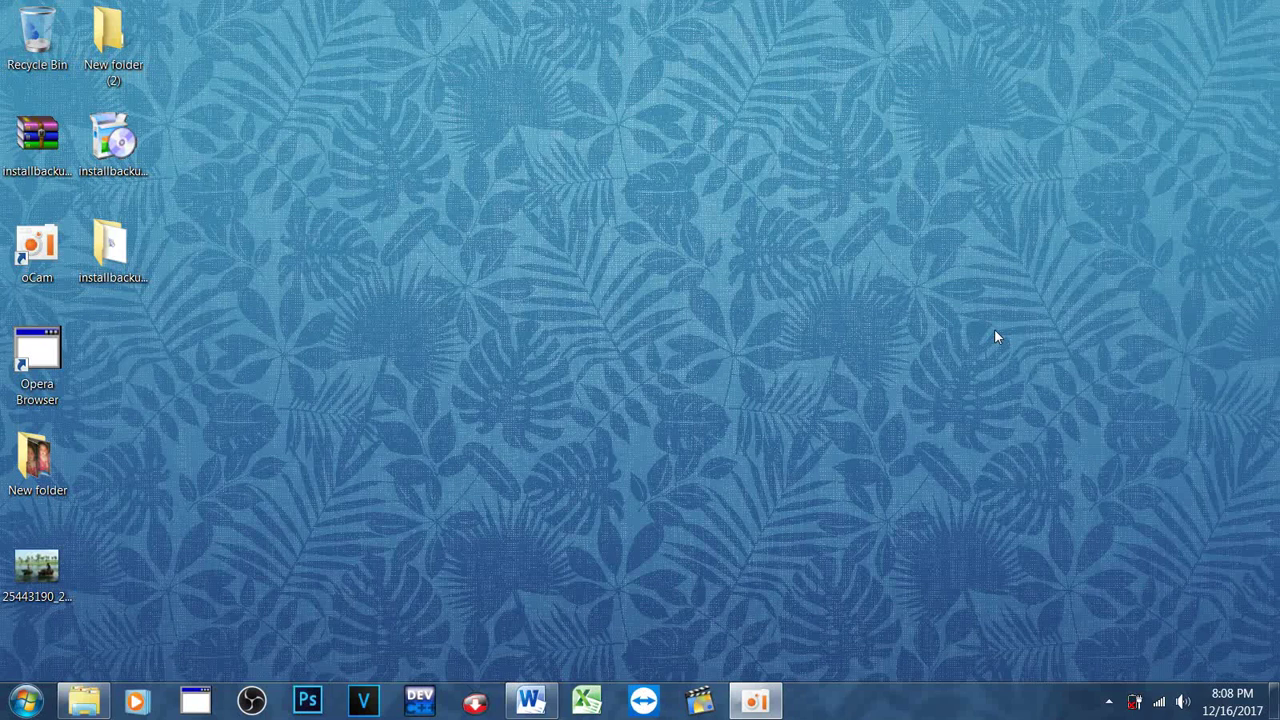
click(195, 702)
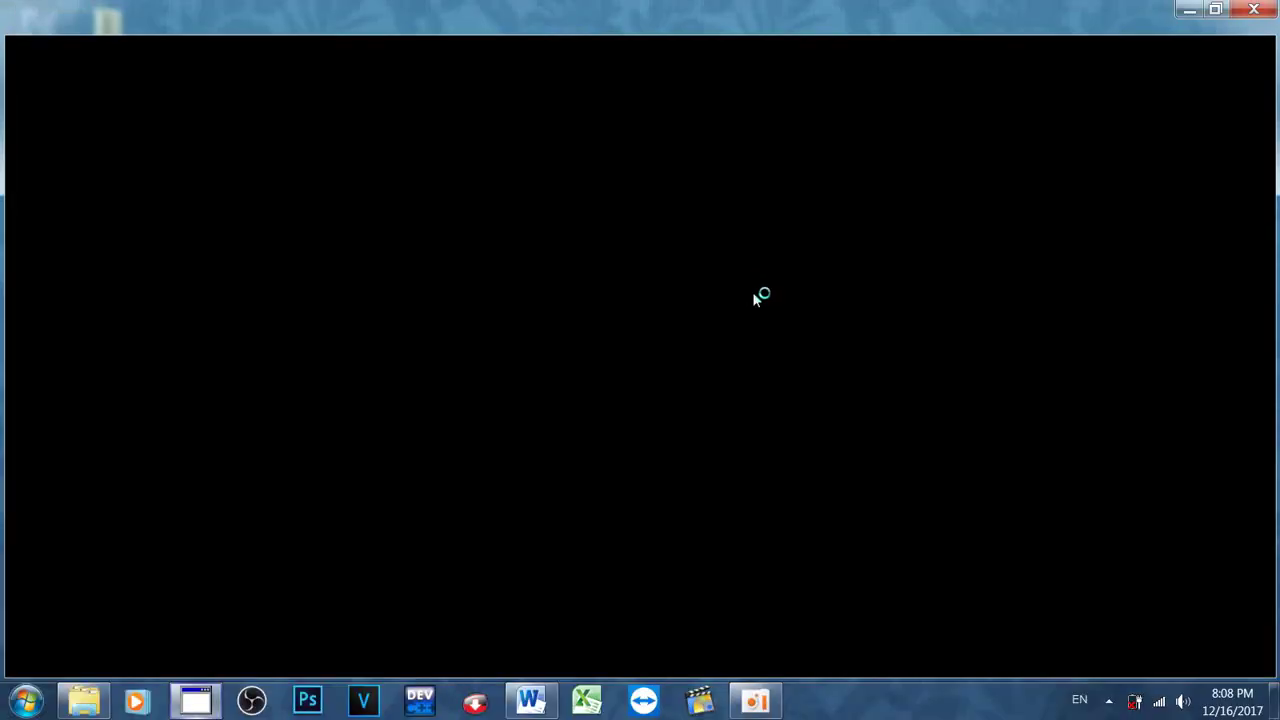